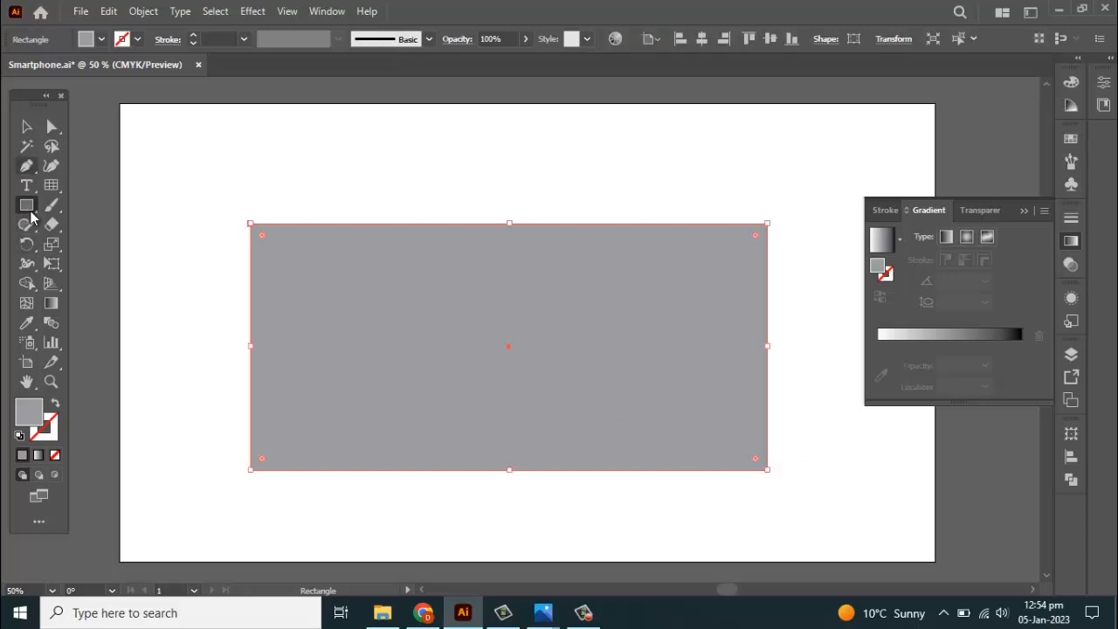
Recolour the grey rectangle white by sampling the artboard background, and move it onto the empty canvas below the artboard
{"action": "left_click", "coordinate": [26, 323]}
{"action": "left_click", "coordinate": [223, 208]}
{"action": "scroll", "coordinate": [225, 206], "scroll_direction": "down", "scroll_amount": 2}
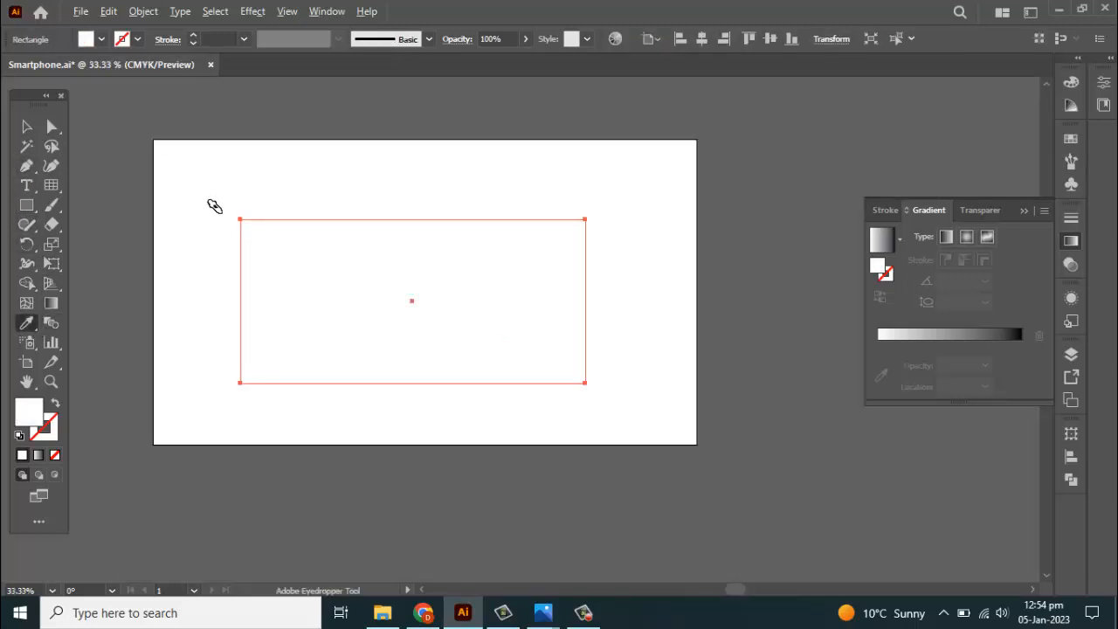
{"action": "key", "text": "v"}
{"action": "scroll", "coordinate": [379, 369], "scroll_direction": "down", "scroll_amount": 2}
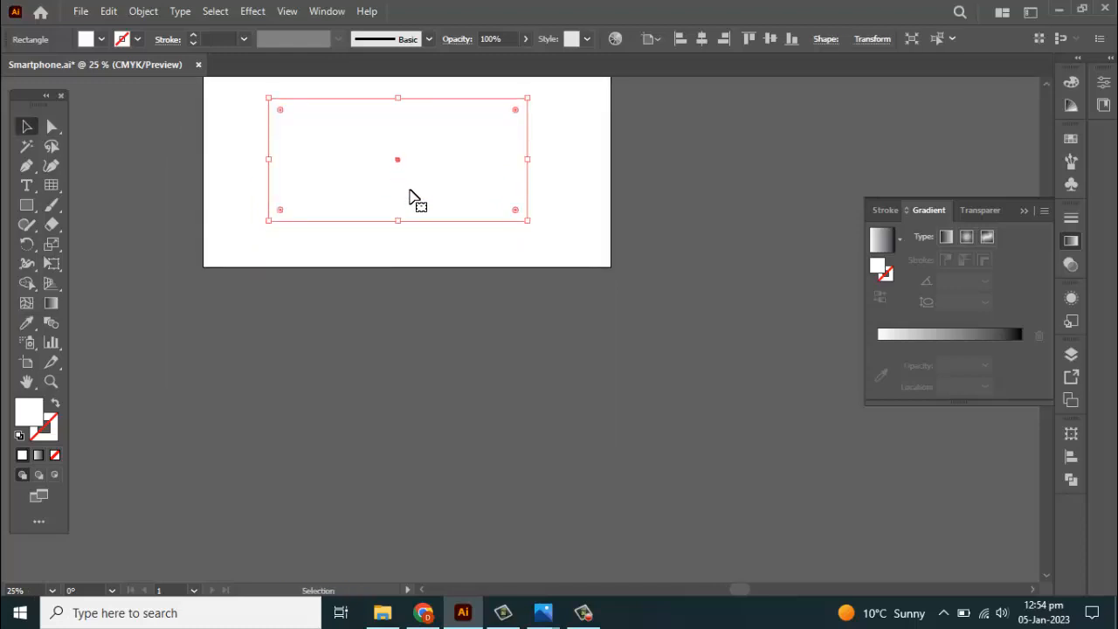
{"action": "left_click_drag", "start_coordinate": [416, 200], "coordinate": [400, 367]}
Round all four corners of the white rectangle slightly
{"action": "scroll", "coordinate": [363, 384], "scroll_direction": "up", "scroll_amount": 2}
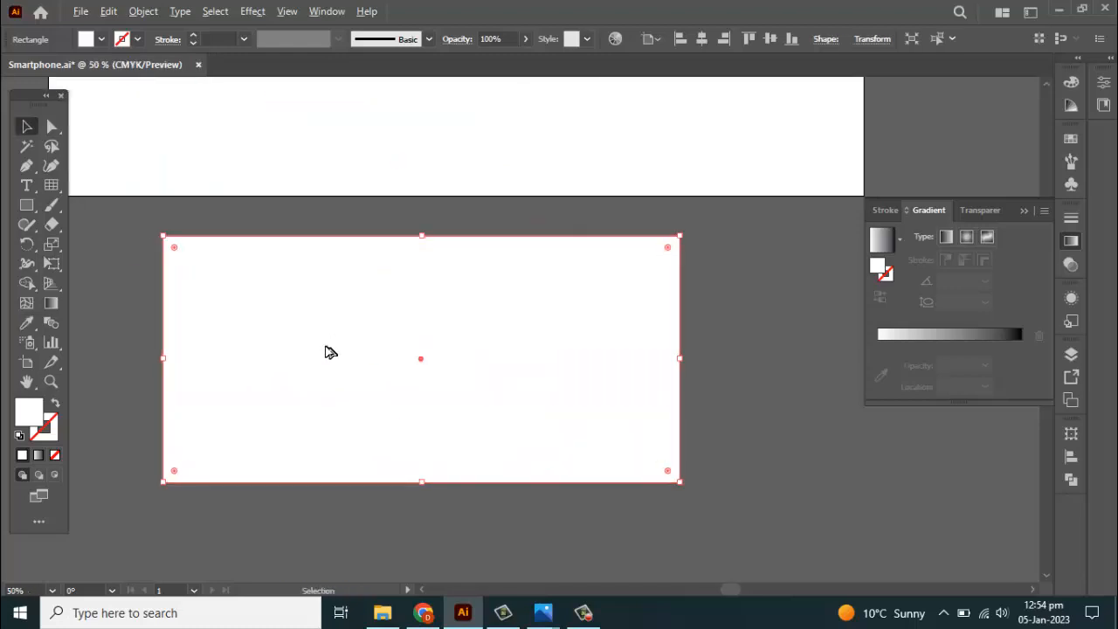
{"action": "scroll", "coordinate": [334, 355], "scroll_direction": "up", "scroll_amount": 1}
{"action": "left_click_drag", "start_coordinate": [462, 339], "coordinate": [481, 320]}
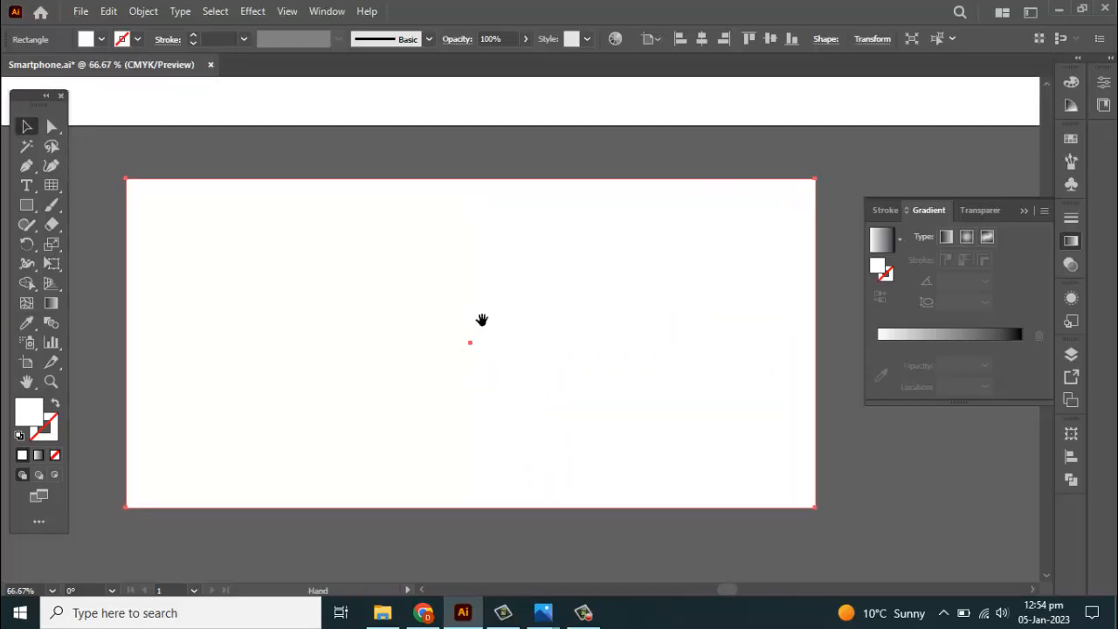
{"action": "left_click_drag", "start_coordinate": [803, 190], "coordinate": [797, 207]}
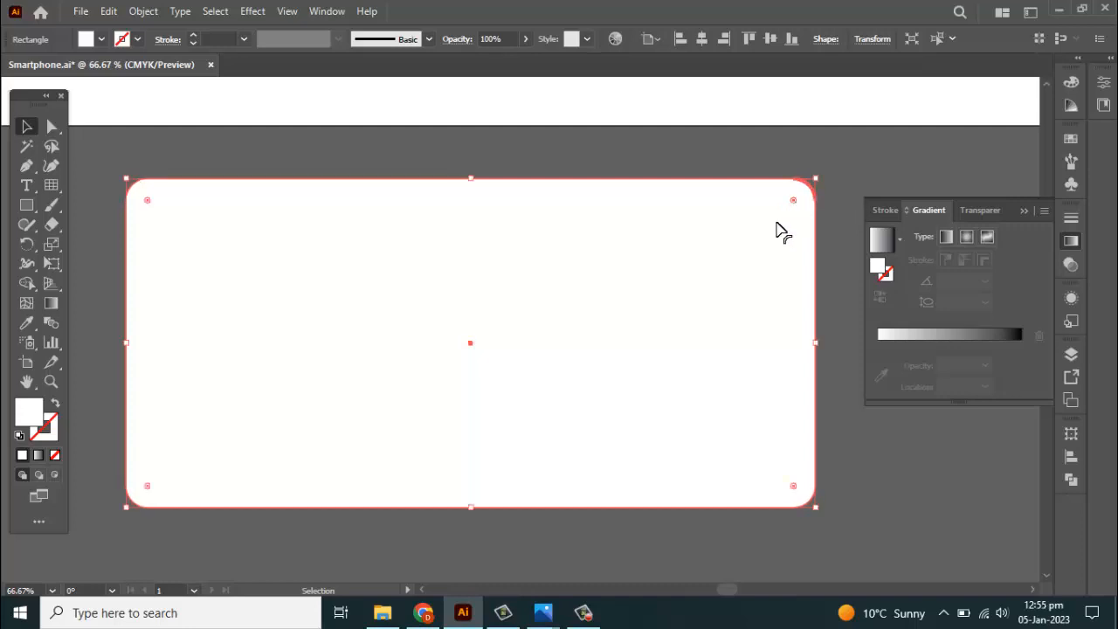
Start the 3D Extrude & Bevel (Classic) effect on the rounded rectangle with the Isometric Top position and preview enabled
{"action": "left_click", "coordinate": [253, 11]}
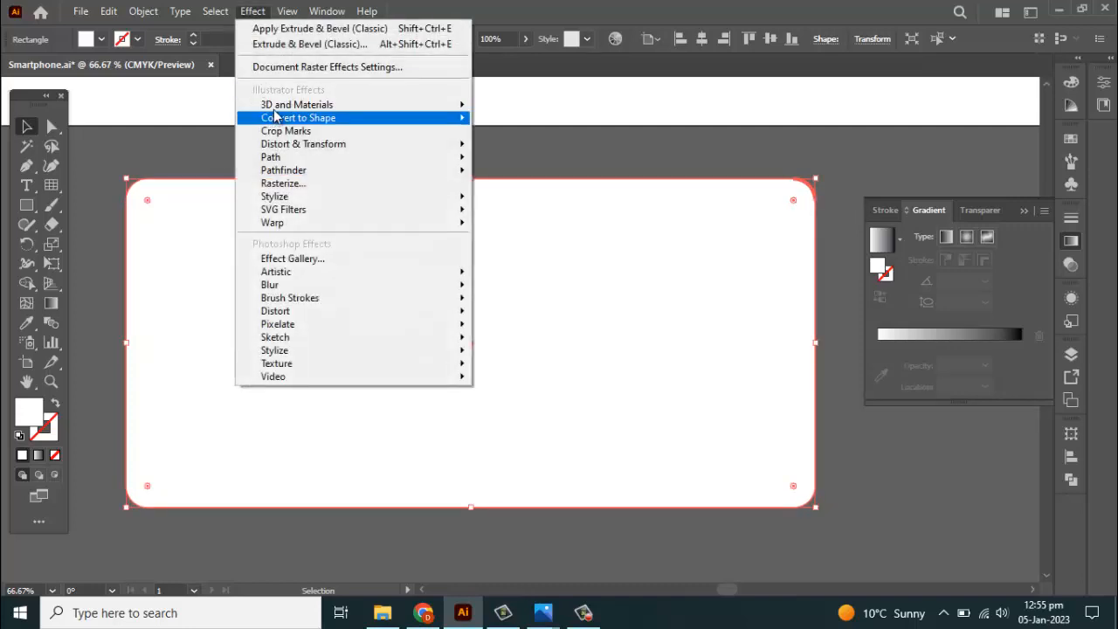
{"action": "mouse_move", "coordinate": [297, 104]}
{"action": "mouse_move", "coordinate": [546, 198]}
{"action": "left_click", "coordinate": [691, 197]}
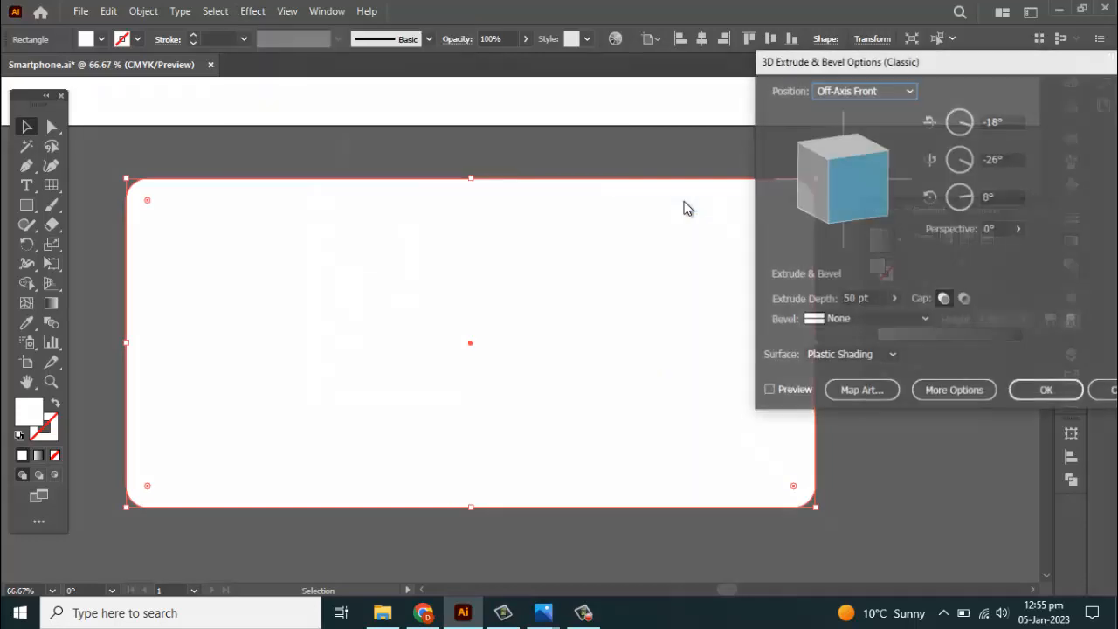
{"action": "left_click", "coordinate": [899, 92]}
{"action": "left_click", "coordinate": [858, 390]}
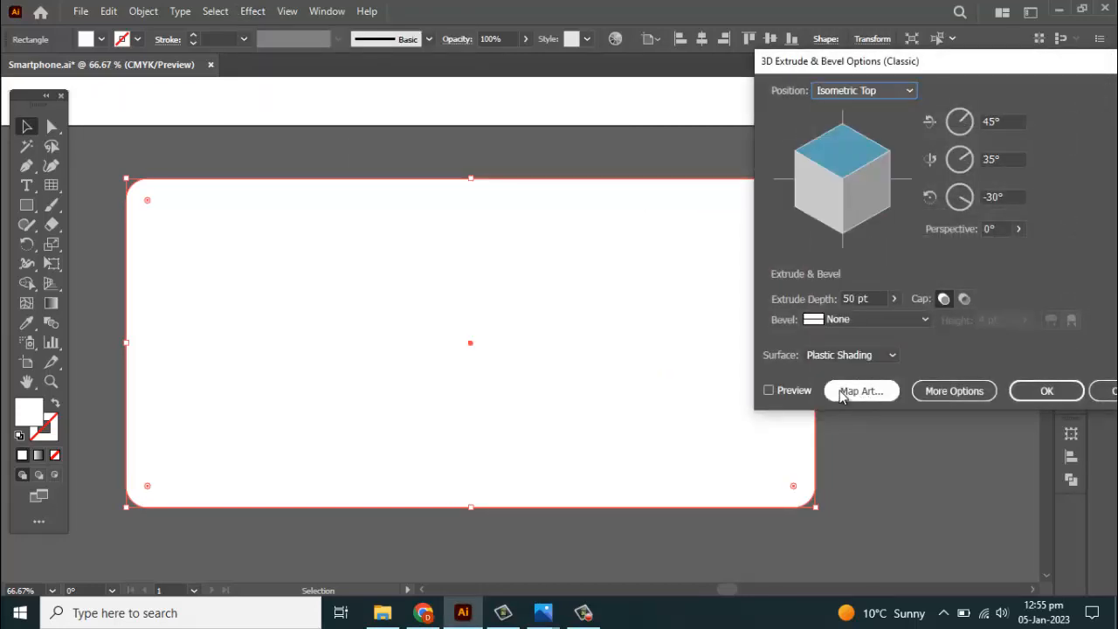
{"action": "left_click", "coordinate": [768, 391]}
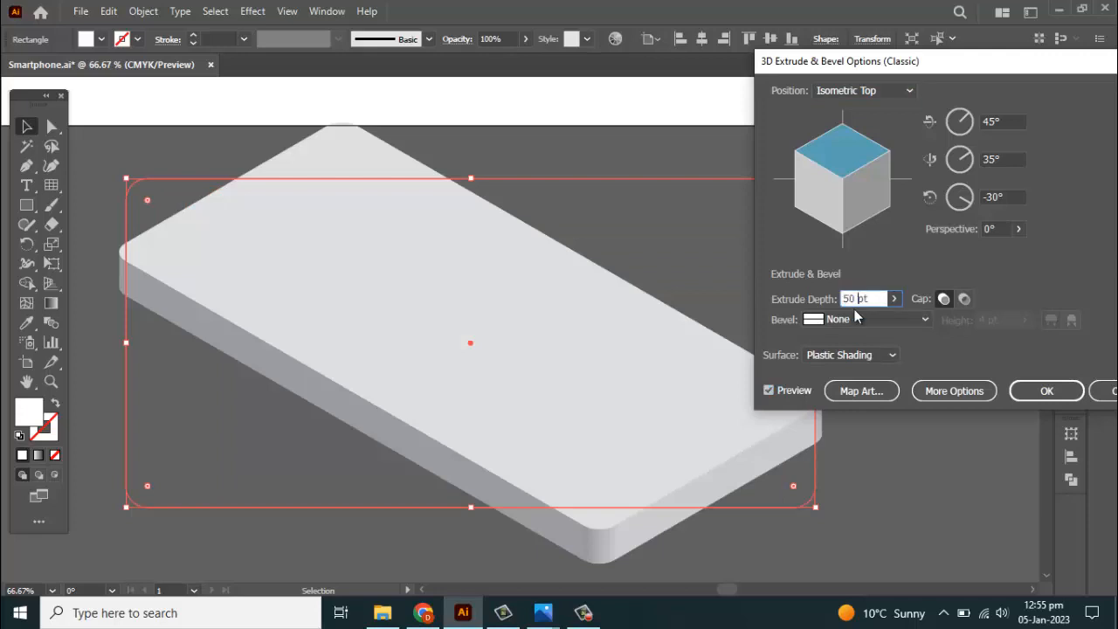
Set the extrude depth to 38 pt and apply the 3D effect
{"action": "key", "text": "Down"}
{"action": "key", "text": "Down"}
{"action": "key", "text": "Down"}
{"action": "key", "text": "Down"}
{"action": "key", "text": "Down"}
{"action": "key", "text": "Down"}
{"action": "key", "text": "Down"}
{"action": "key", "text": "Down"}
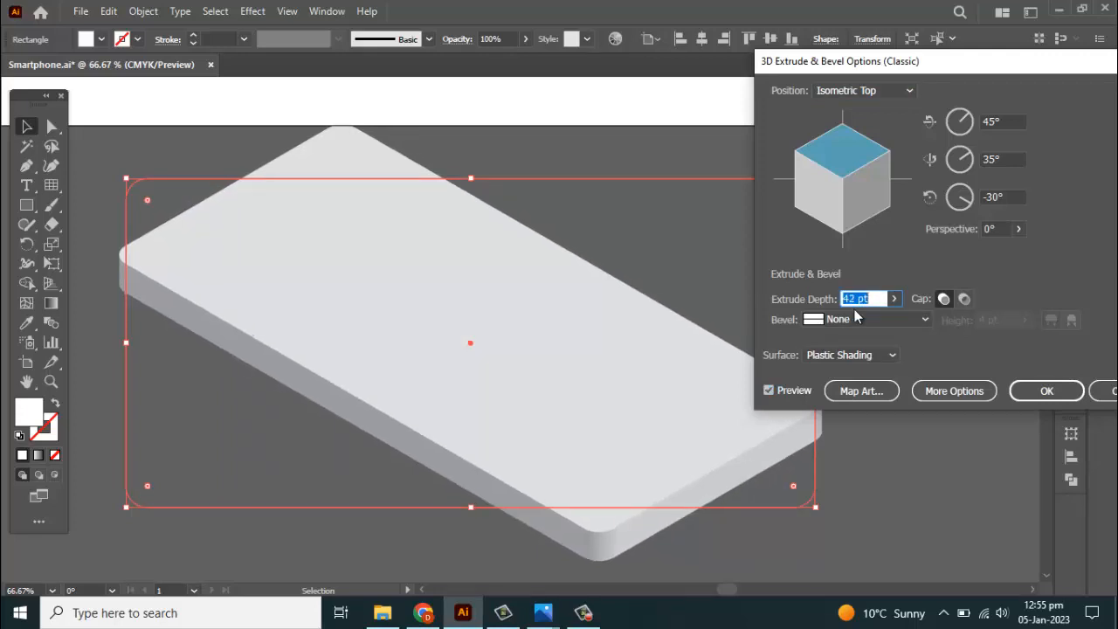
{"action": "key", "text": "Down"}
{"action": "key", "text": "Down"}
{"action": "key", "text": "Down"}
{"action": "key", "text": "Down"}
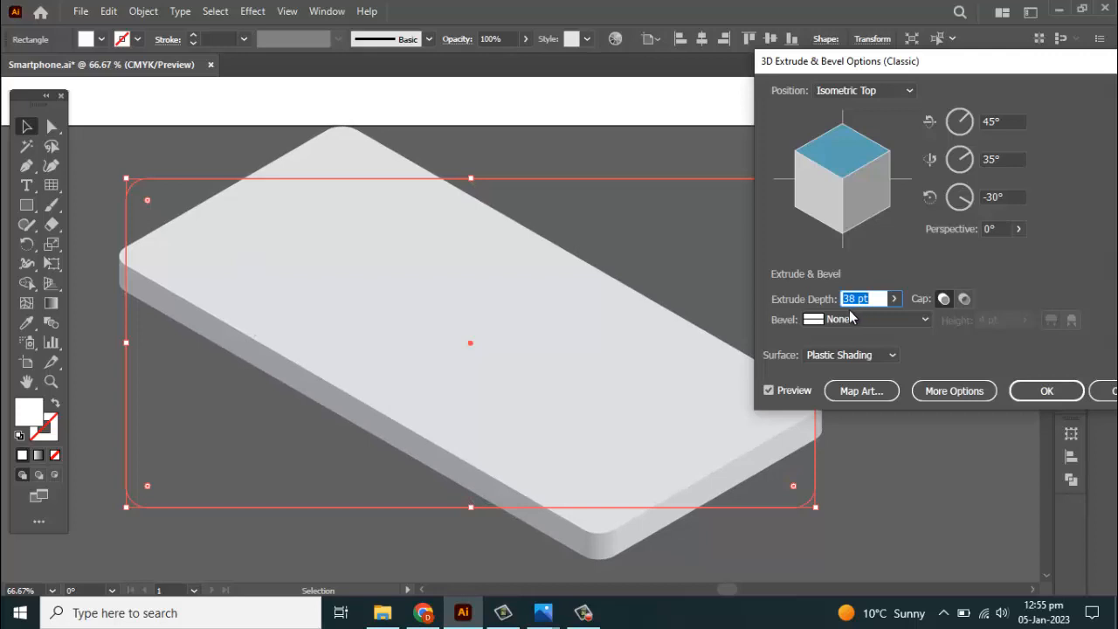
{"action": "left_click", "coordinate": [1046, 390]}
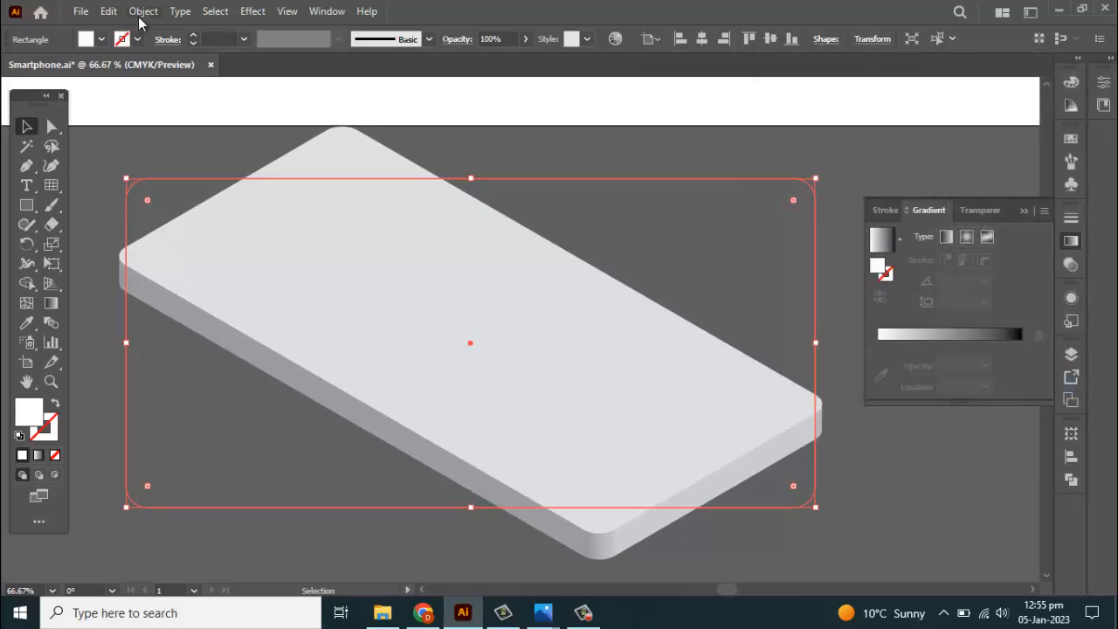
Expand the appearance of the extruded phone body and move it slightly farther down from the artboard
{"action": "left_click", "coordinate": [142, 11]}
{"action": "left_click", "coordinate": [219, 215]}
{"action": "key", "text": "ctrl+minus"}
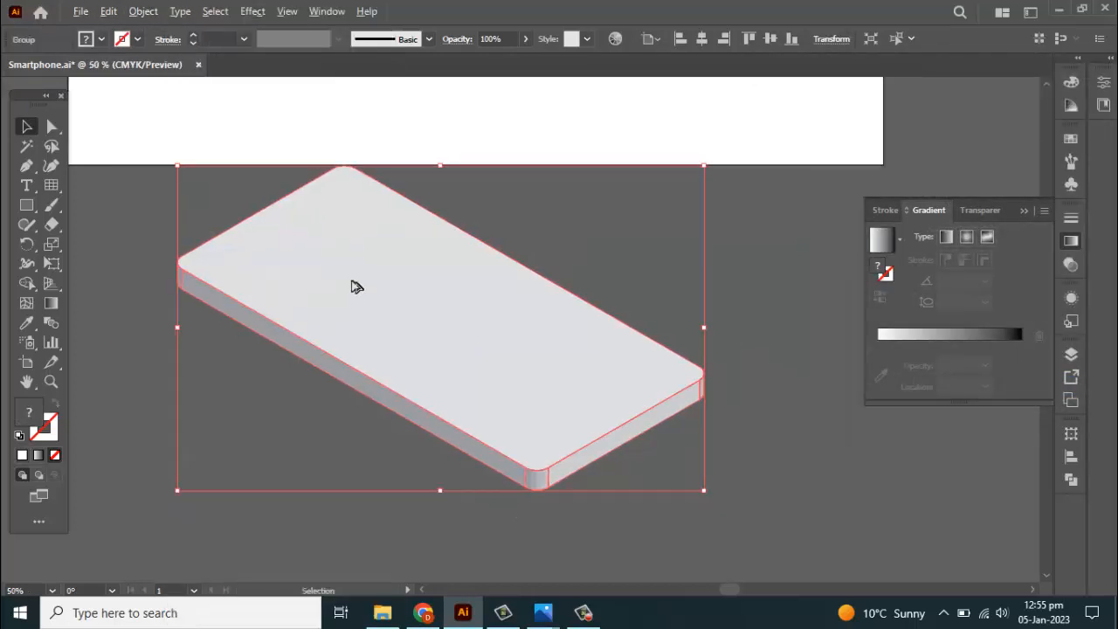
{"action": "left_click_drag", "start_coordinate": [432, 320], "coordinate": [389, 349]}
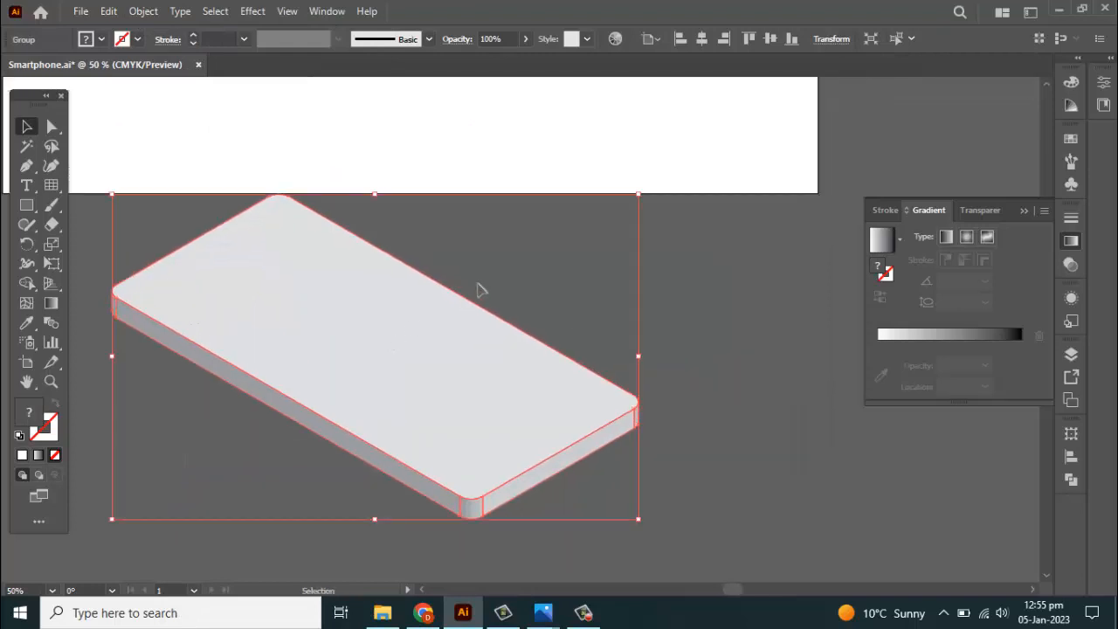
{"action": "left_click", "coordinate": [506, 288]}
{"action": "left_click_drag", "start_coordinate": [496, 288], "coordinate": [530, 232]}
{"action": "left_click_drag", "start_coordinate": [459, 299], "coordinate": [451, 345]}
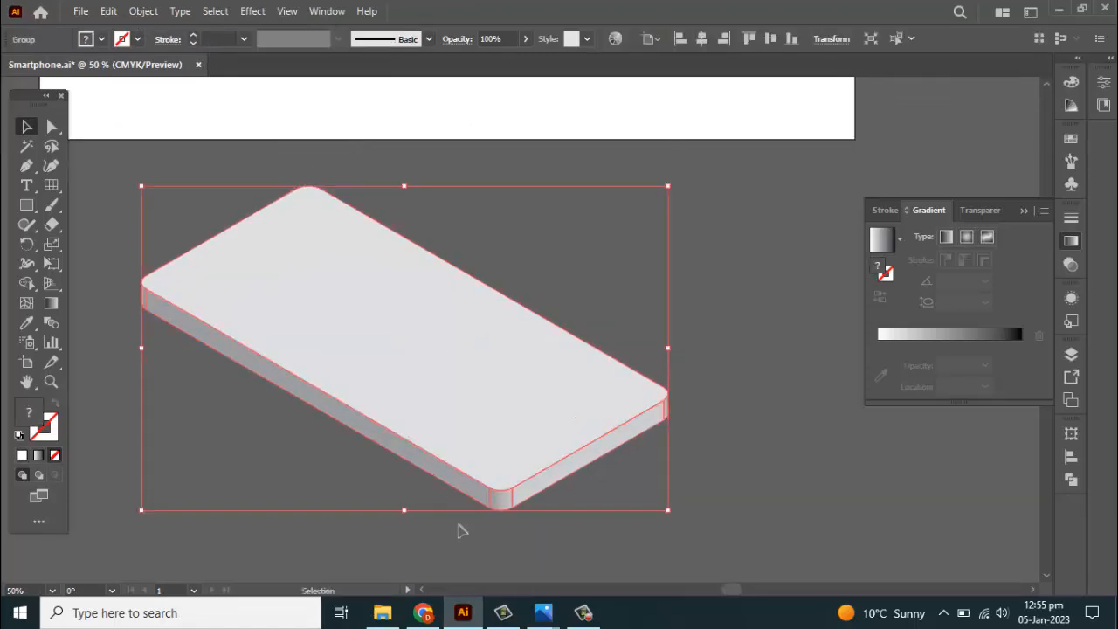
Select the side faces and front corner strips and give them the darker grey sampled from the long side face
{"action": "scroll", "coordinate": [539, 530], "scroll_direction": "up", "scroll_amount": 1}
{"action": "scroll", "coordinate": [538, 530], "scroll_direction": "up", "scroll_amount": 2}
{"action": "key", "text": "a"}
{"action": "left_click", "coordinate": [471, 525]}
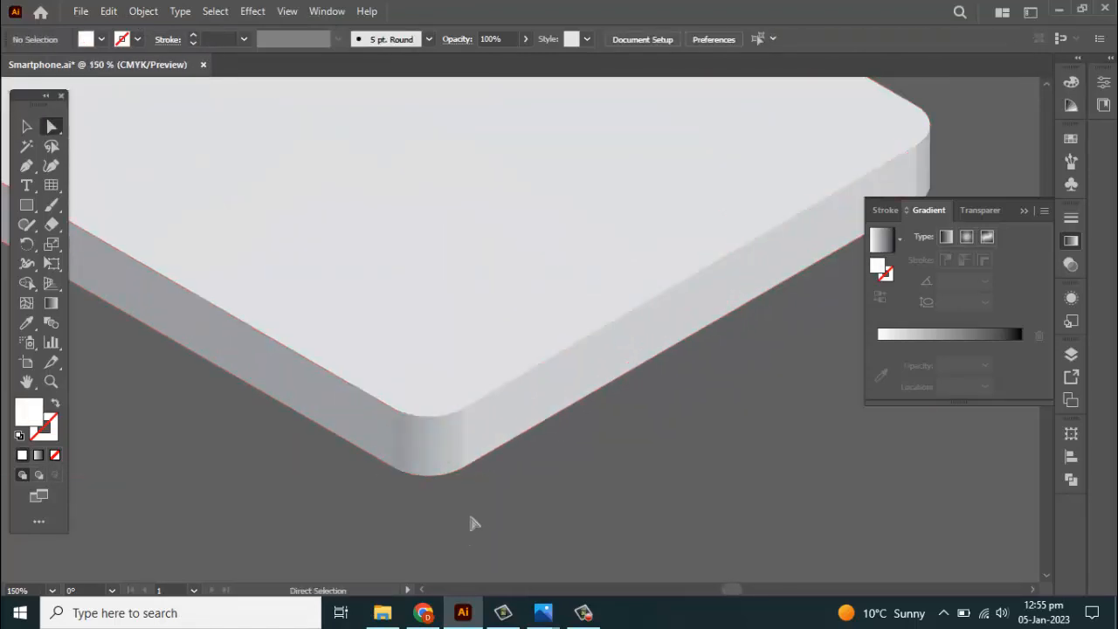
{"action": "scroll", "coordinate": [469, 519], "scroll_direction": "up", "scroll_amount": 1}
{"action": "left_click", "coordinate": [318, 417]}
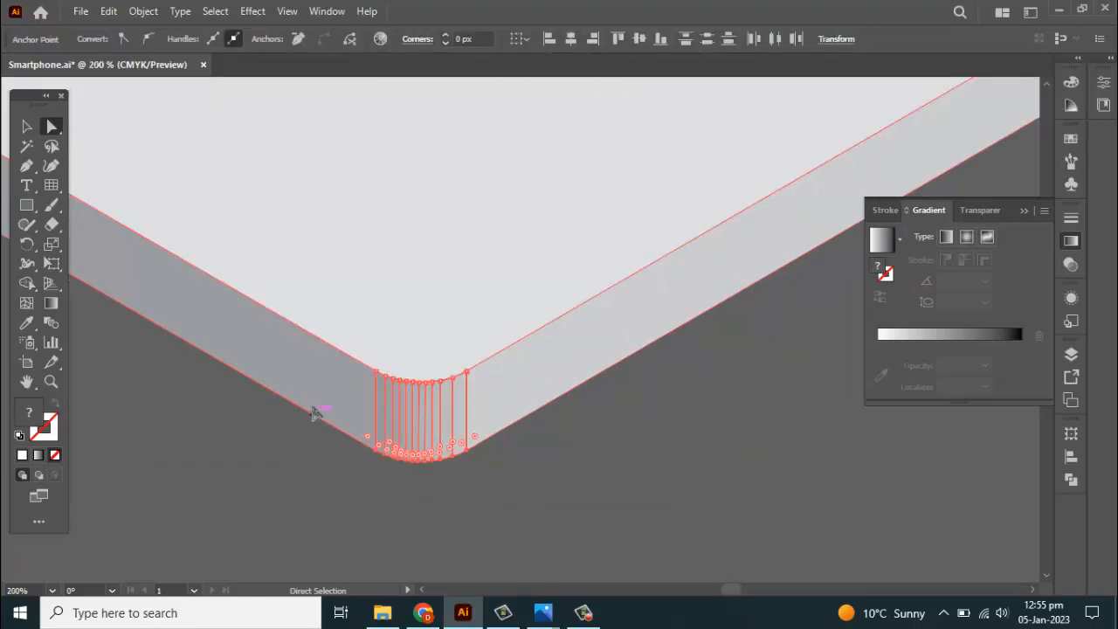
{"action": "key", "text": "i"}
{"action": "left_click", "coordinate": [307, 371]}
{"action": "scroll", "coordinate": [307, 371], "scroll_direction": "down", "scroll_amount": 5}
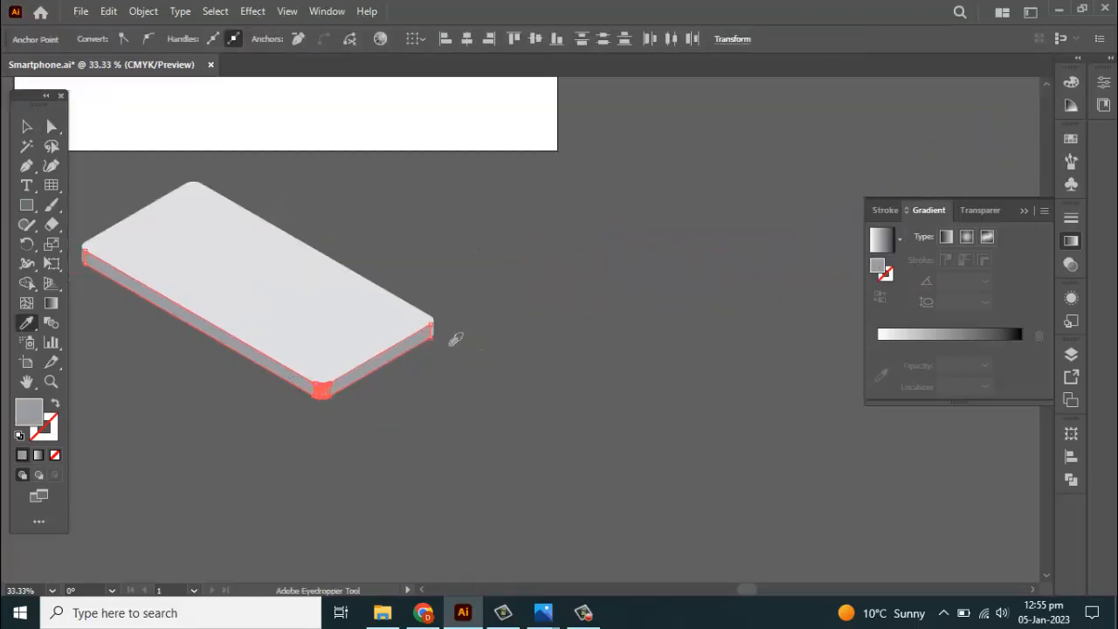
Recolour the narrow strips of the body's right corner with the grey sampled from the adjacent side face
{"action": "scroll", "coordinate": [454, 336], "scroll_direction": "up", "scroll_amount": 4}
{"action": "key", "text": "a"}
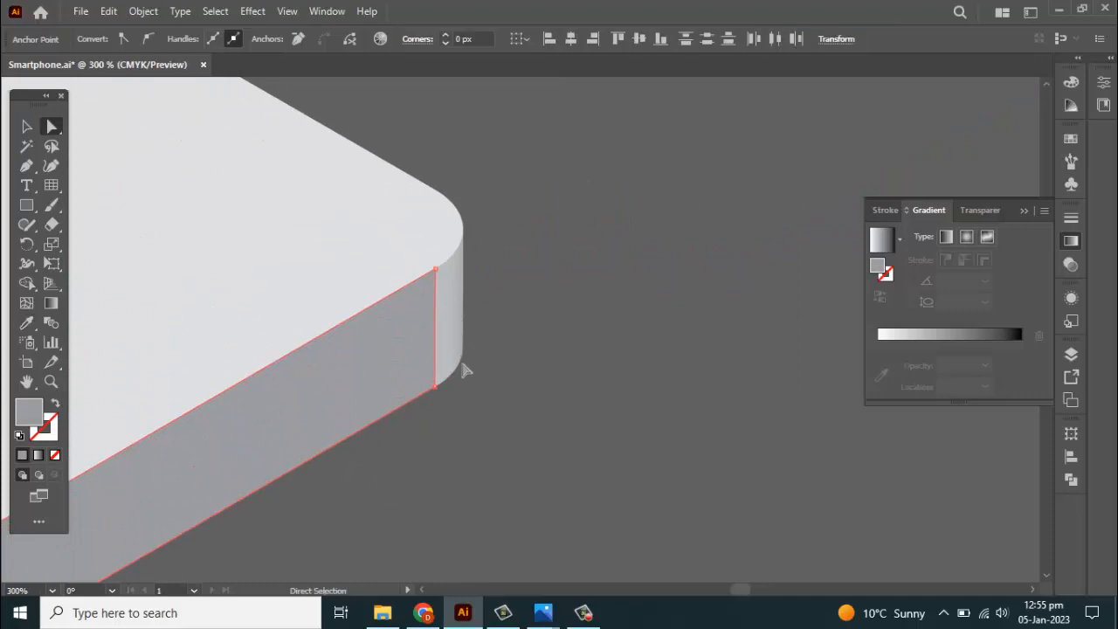
{"action": "left_click_drag", "start_coordinate": [416, 301], "coordinate": [415, 303]}
{"action": "key", "text": "i"}
{"action": "left_click", "coordinate": [381, 338]}
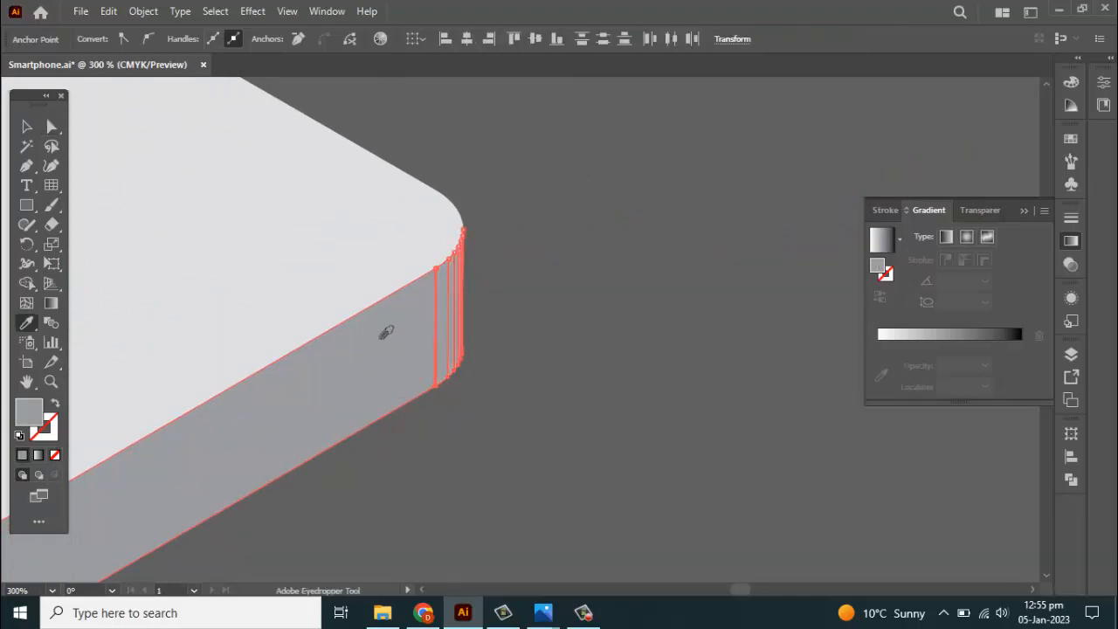
{"action": "key", "text": "a"}
{"action": "left_click", "coordinate": [529, 324]}
{"action": "scroll", "coordinate": [529, 324], "scroll_direction": "down", "scroll_amount": 7}
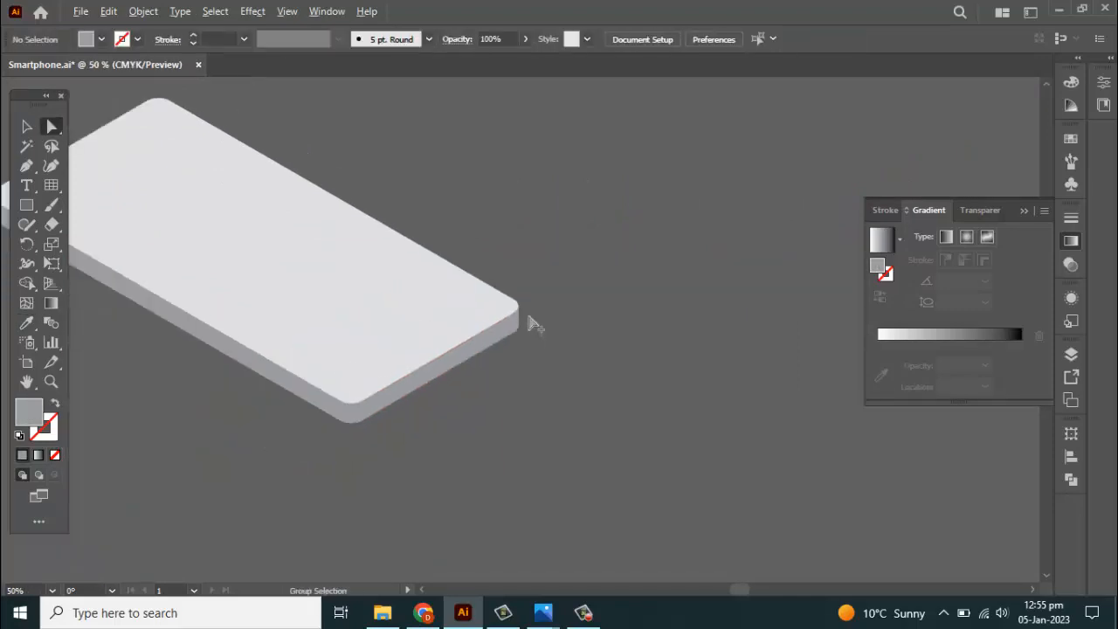
Fill the top face of the phone body with the lightest grey swatch and deselect it
{"action": "scroll", "coordinate": [251, 253], "scroll_direction": "up", "scroll_amount": 4}
{"action": "scroll", "coordinate": [266, 267], "scroll_direction": "down", "scroll_amount": 3}
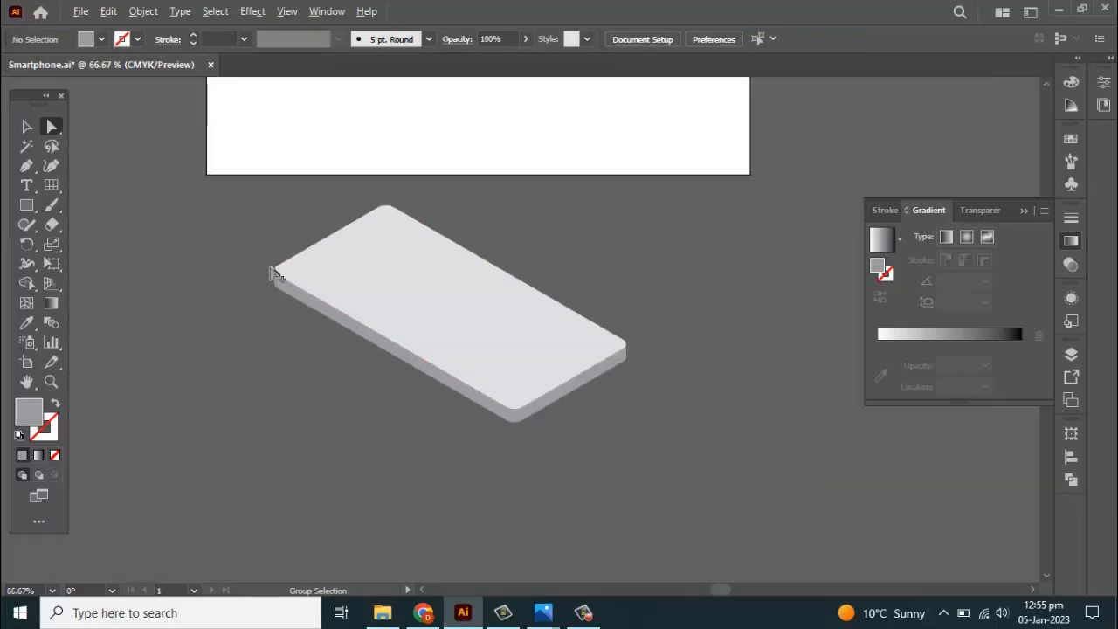
{"action": "left_click", "coordinate": [417, 308], "text": "alt"}
{"action": "scroll", "coordinate": [445, 275], "scroll_direction": "up", "scroll_amount": 1}
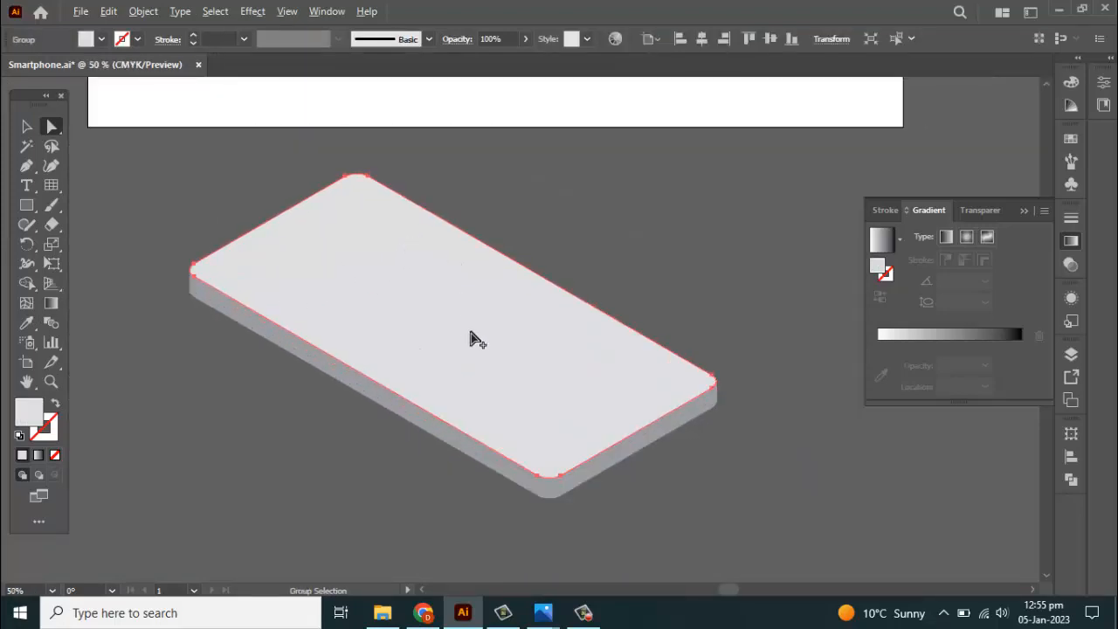
{"action": "scroll", "coordinate": [472, 338], "scroll_direction": "up", "scroll_amount": 1}
{"action": "left_click", "coordinate": [100, 40]}
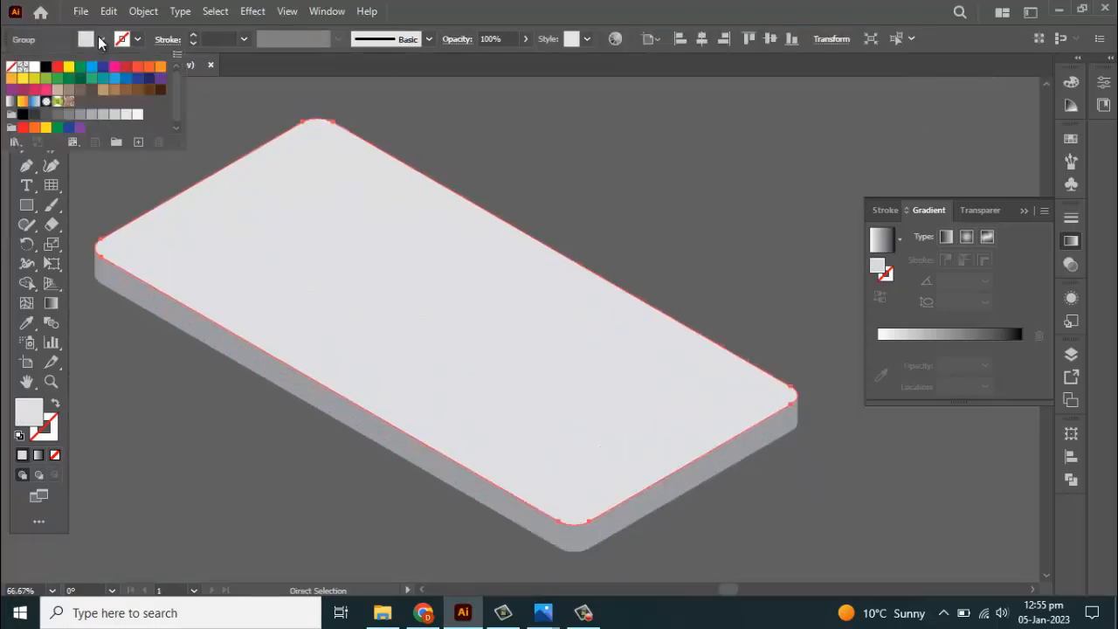
{"action": "left_click", "coordinate": [138, 115]}
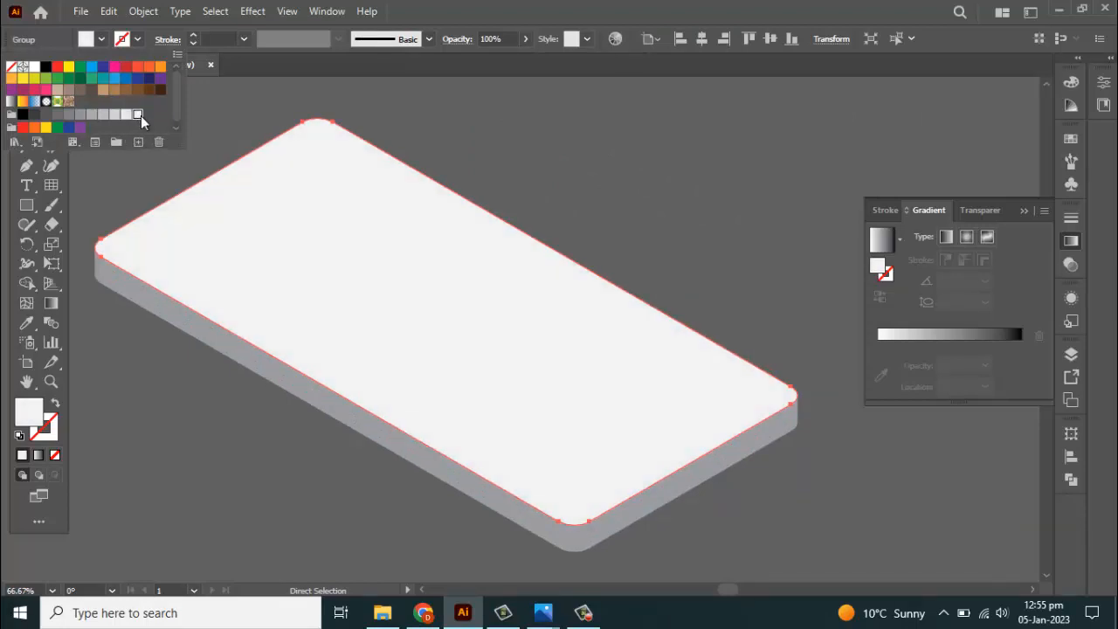
{"action": "left_click", "coordinate": [499, 172]}
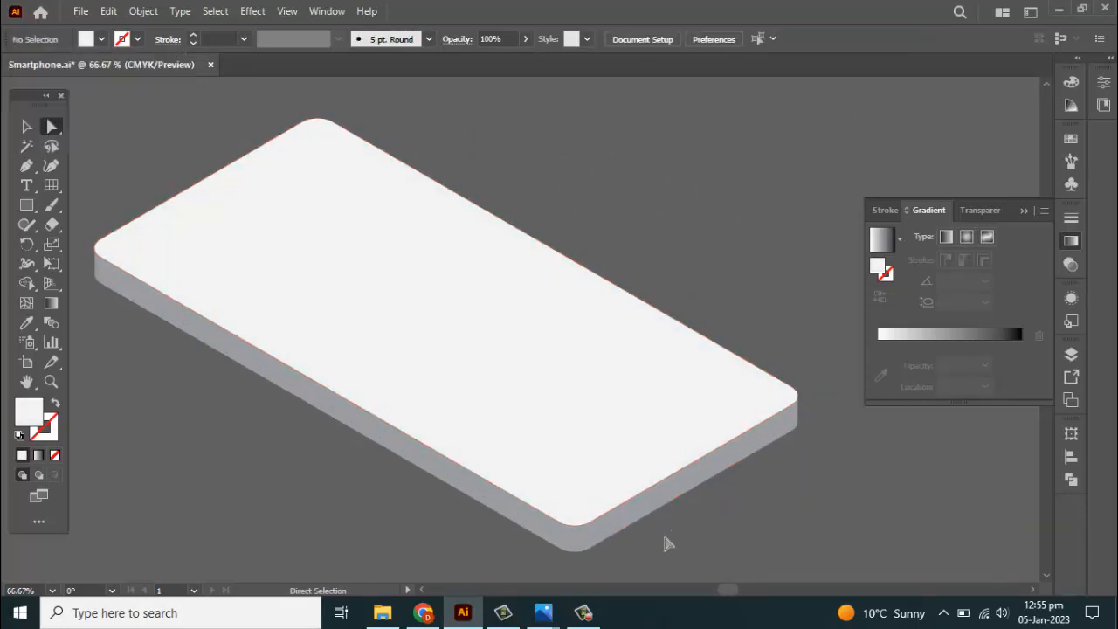
Recolour the side faces and front corner strips with the light grey #c4c4c4 and deselect them
{"action": "scroll", "coordinate": [663, 515], "scroll_direction": "down", "scroll_amount": 2}
{"action": "scroll", "coordinate": [633, 475], "scroll_direction": "right", "scroll_amount": 1}
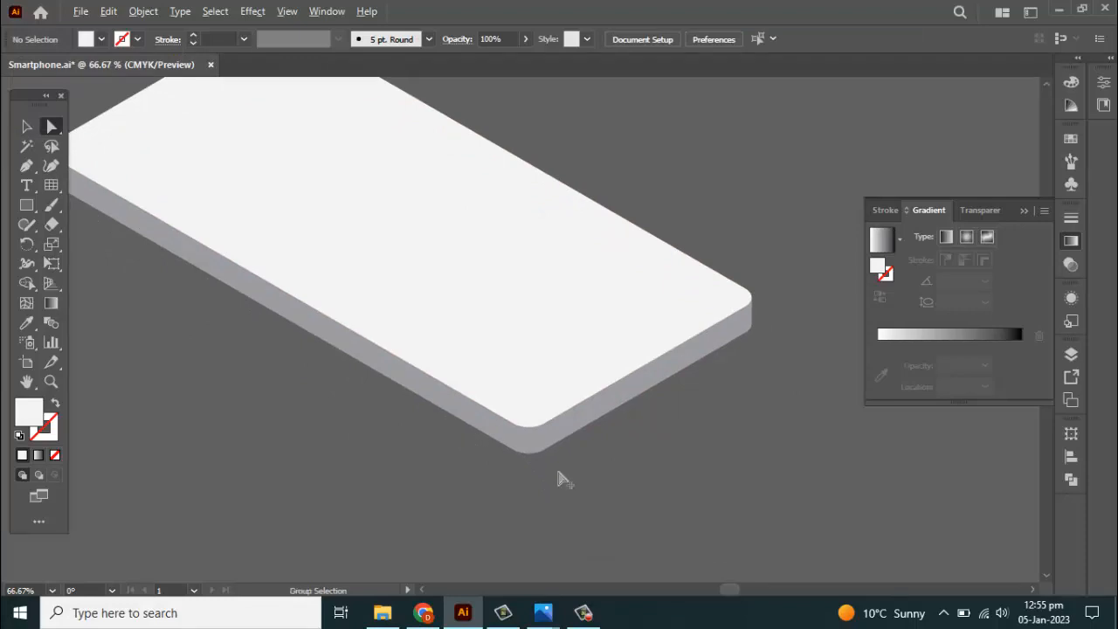
{"action": "scroll", "coordinate": [563, 479], "scroll_direction": "up", "scroll_amount": 3}
{"action": "left_click", "coordinate": [357, 377]}
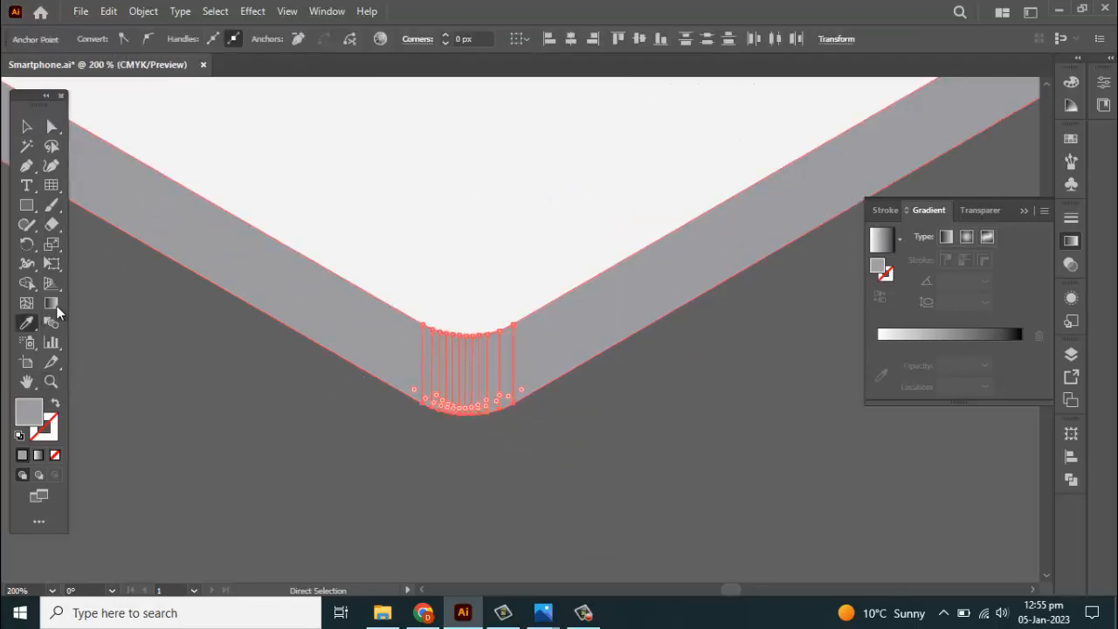
{"action": "left_click", "coordinate": [286, 210]}
{"action": "double_click", "coordinate": [32, 418]}
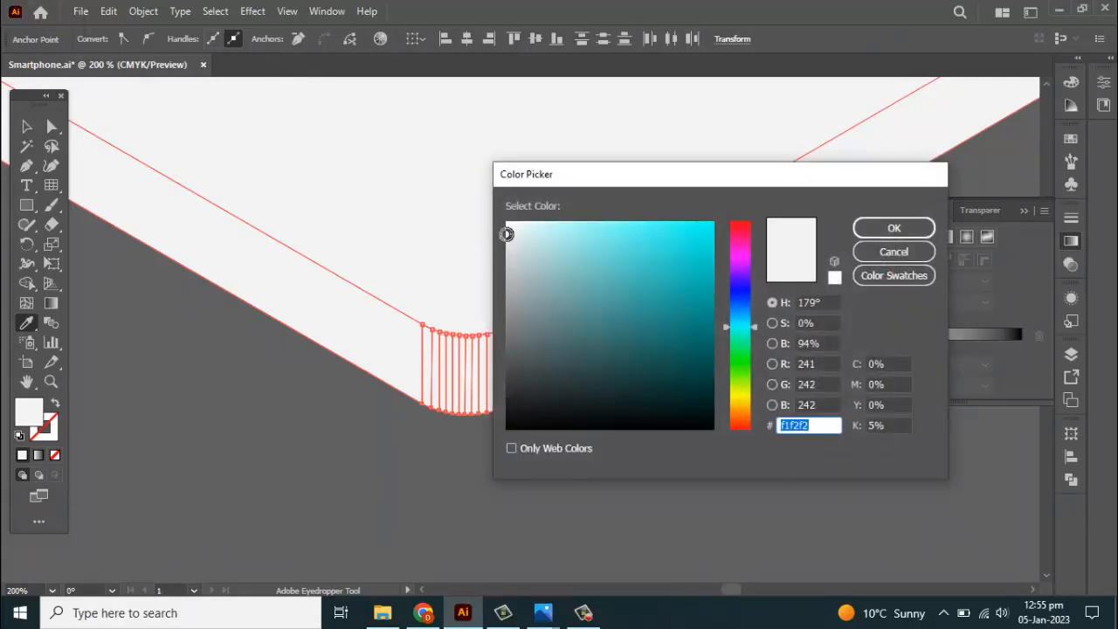
{"action": "left_click_drag", "start_coordinate": [505, 233], "coordinate": [504, 267]}
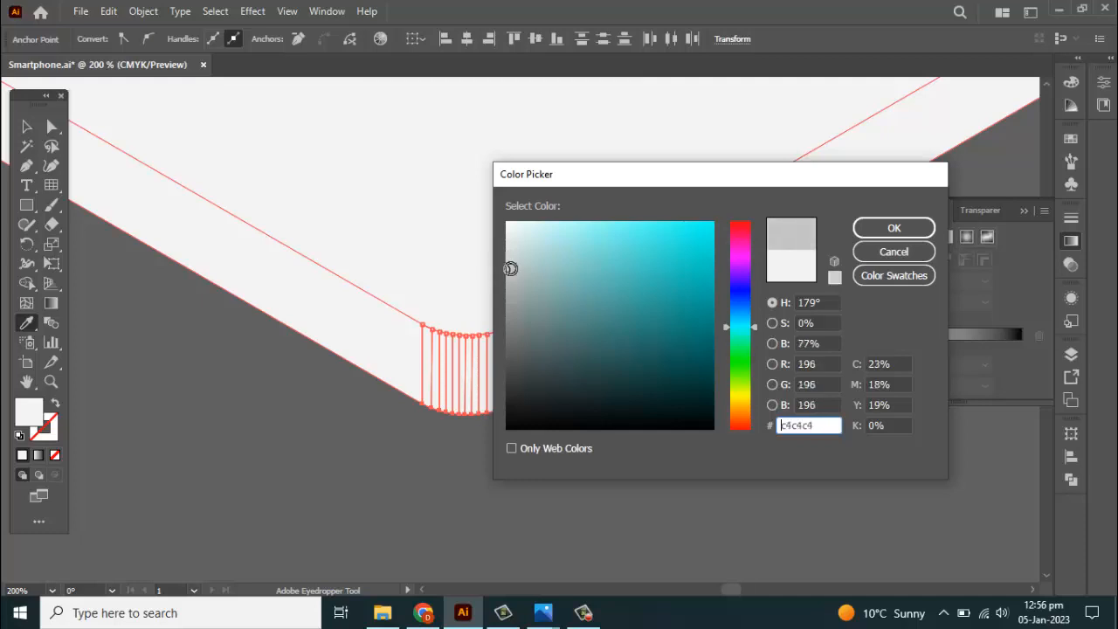
{"action": "left_click", "coordinate": [891, 235]}
{"action": "scroll", "coordinate": [494, 249], "scroll_direction": "down", "scroll_amount": 5}
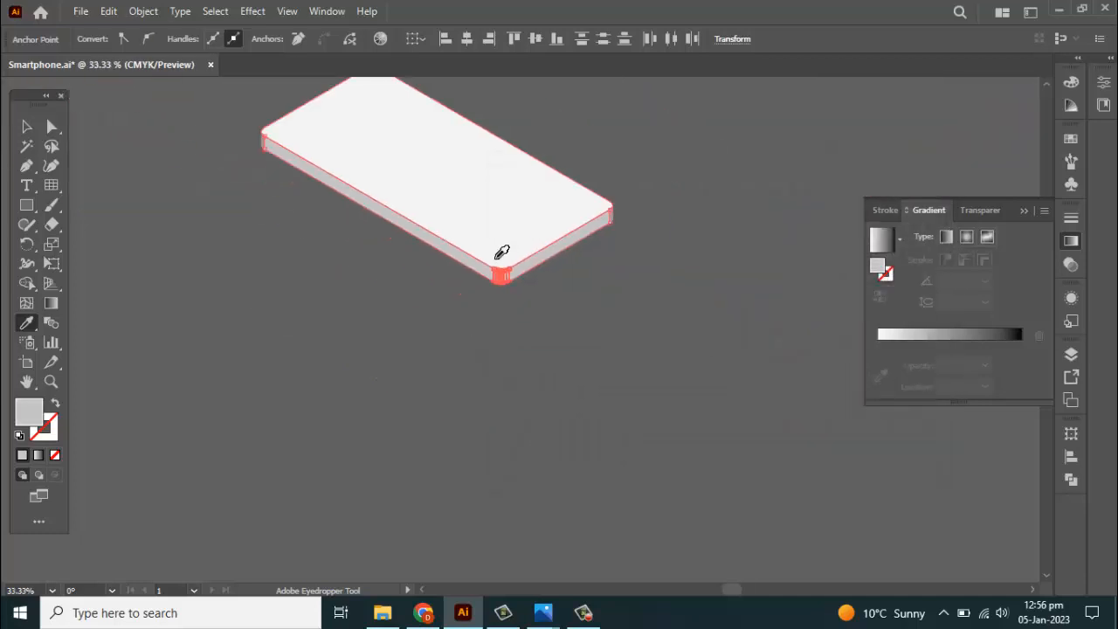
{"action": "key", "text": "a"}
{"action": "left_click", "coordinate": [536, 308]}
{"action": "left_click_drag", "start_coordinate": [568, 299], "coordinate": [567, 365]}
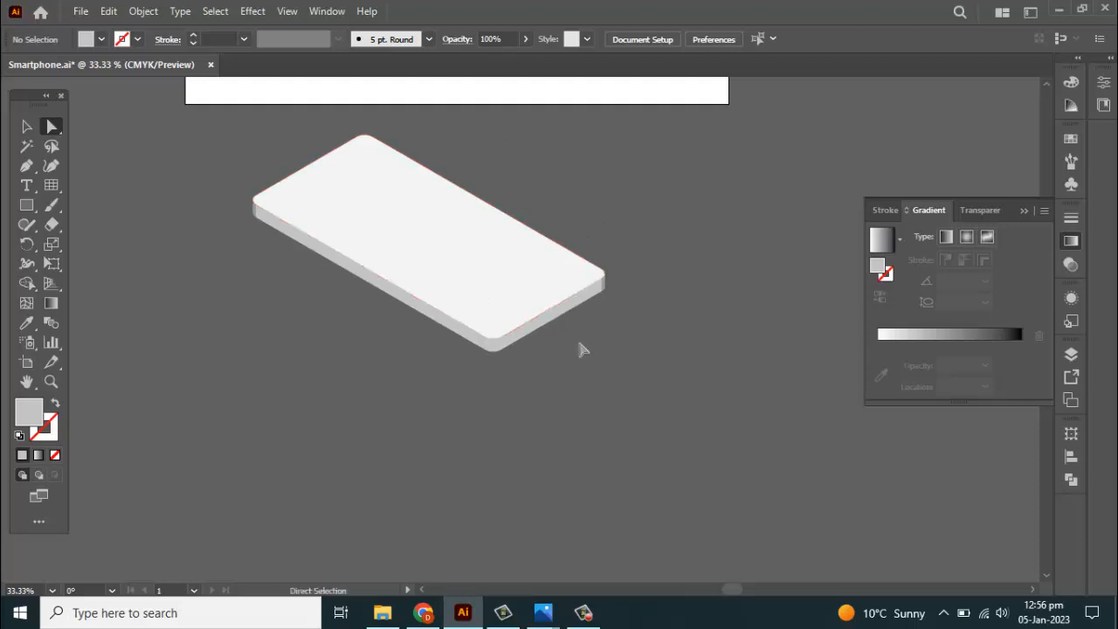
Match the strips of the body's right corner to the light grey of the adjacent side face with the Eyedropper
{"action": "scroll", "coordinate": [618, 299], "scroll_direction": "up", "scroll_amount": 5}
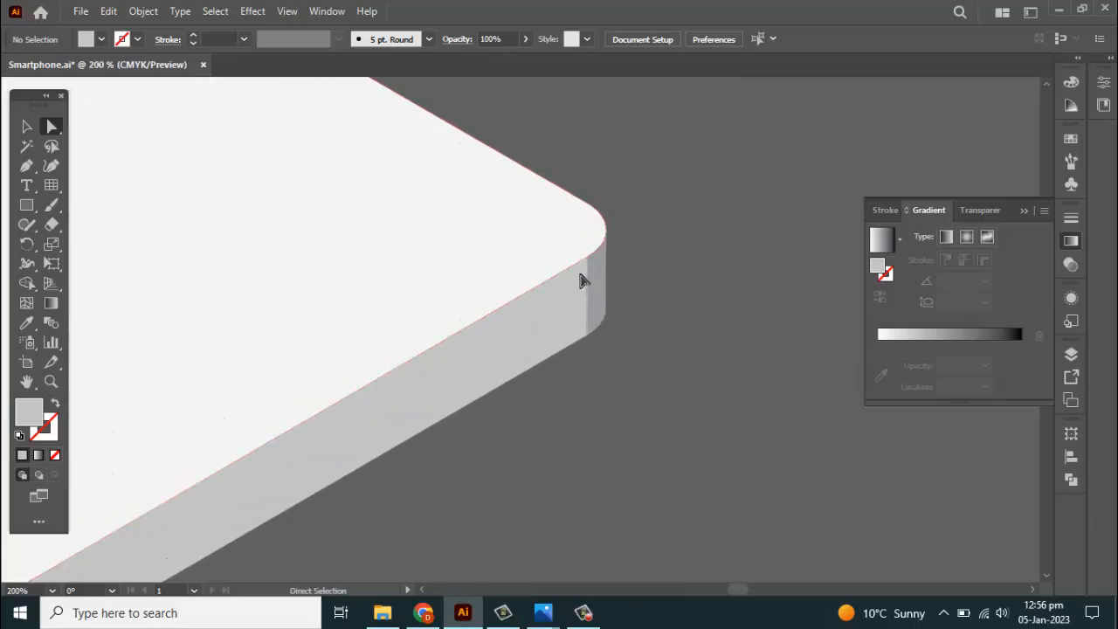
{"action": "left_click", "coordinate": [581, 279]}
{"action": "key", "text": "i"}
{"action": "left_click", "coordinate": [549, 312]}
{"action": "scroll", "coordinate": [541, 319], "scroll_direction": "down", "scroll_amount": 5}
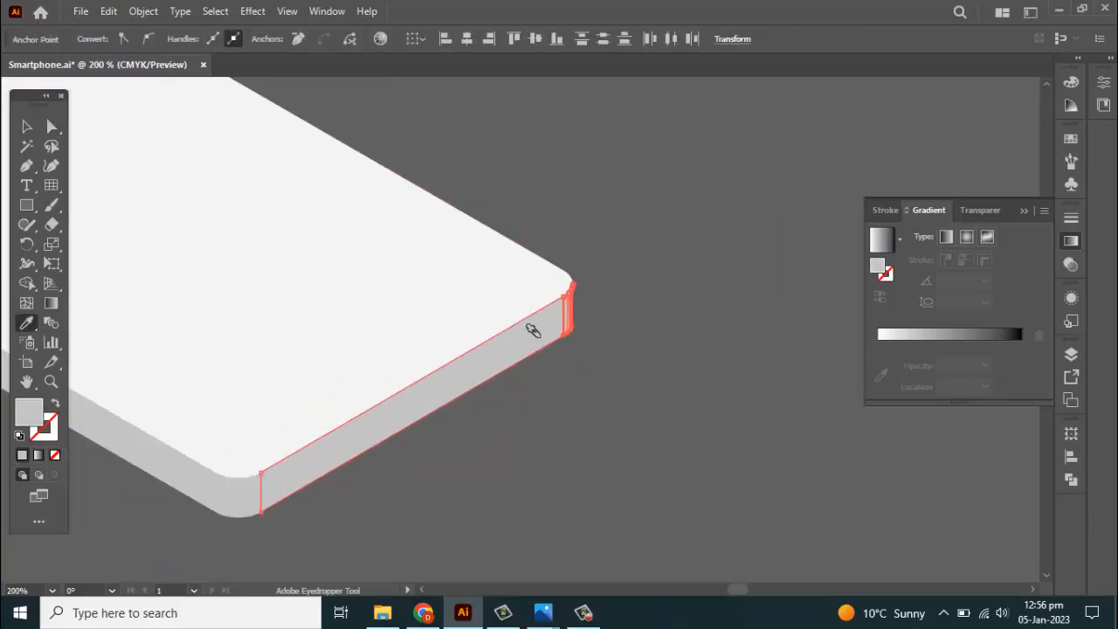
{"action": "scroll", "coordinate": [279, 271], "scroll_direction": "up", "scroll_amount": 3}
{"action": "scroll", "coordinate": [276, 269], "scroll_direction": "up", "scroll_amount": 3}
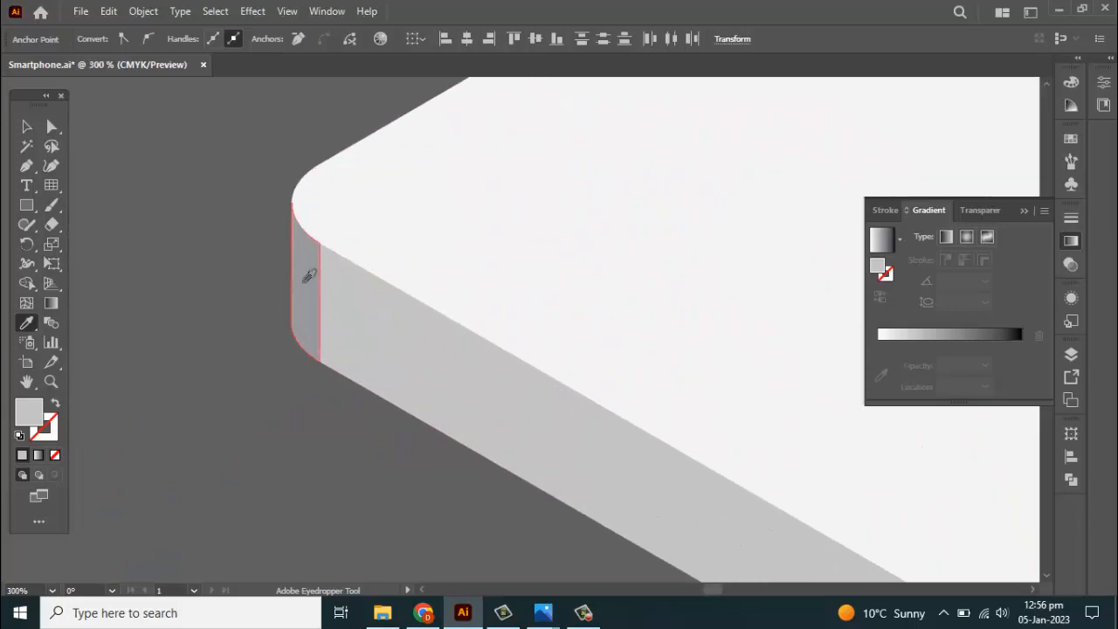
Match the strips of the body's left corner to the light grey of the adjacent side face with the Eyedropper and deselect them
{"action": "key", "text": "a"}
{"action": "left_click", "coordinate": [333, 342], "text": "shift"}
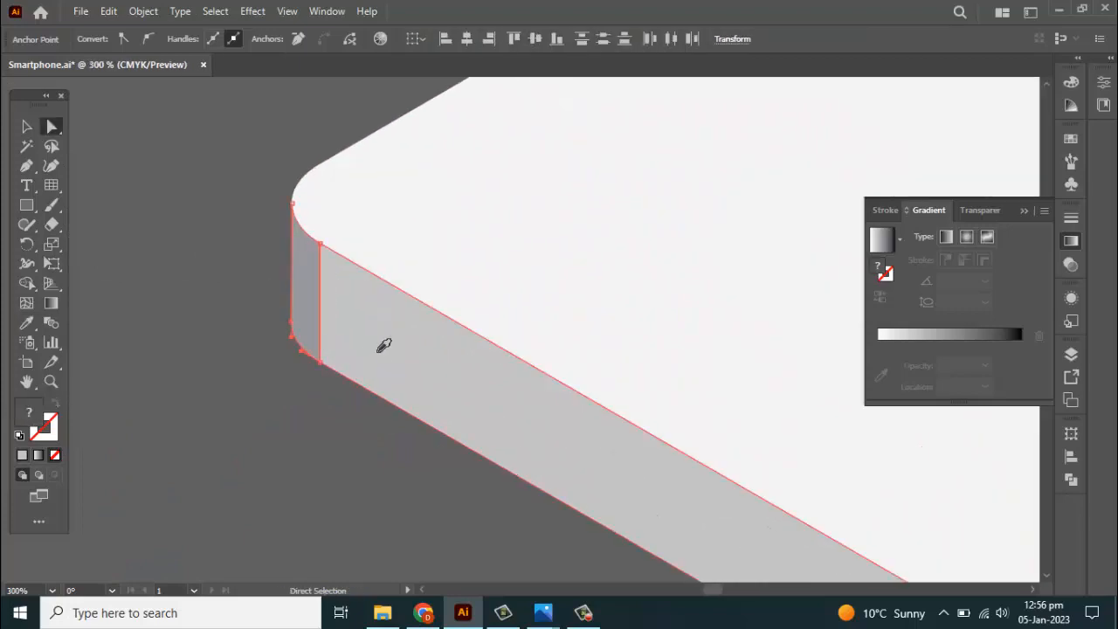
{"action": "key", "text": "i"}
{"action": "left_click", "coordinate": [347, 337]}
{"action": "scroll", "coordinate": [299, 317], "scroll_direction": "down", "scroll_amount": 5}
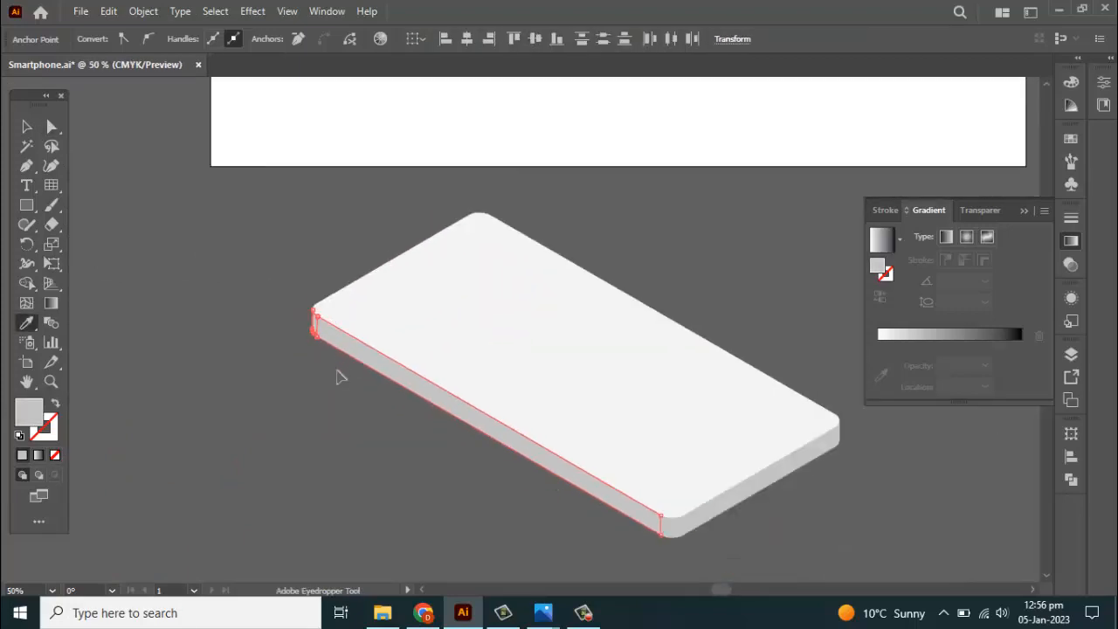
{"action": "key", "text": "v"}
{"action": "left_click", "coordinate": [317, 414]}
{"action": "left_click_drag", "start_coordinate": [317, 414], "coordinate": [210, 404]}
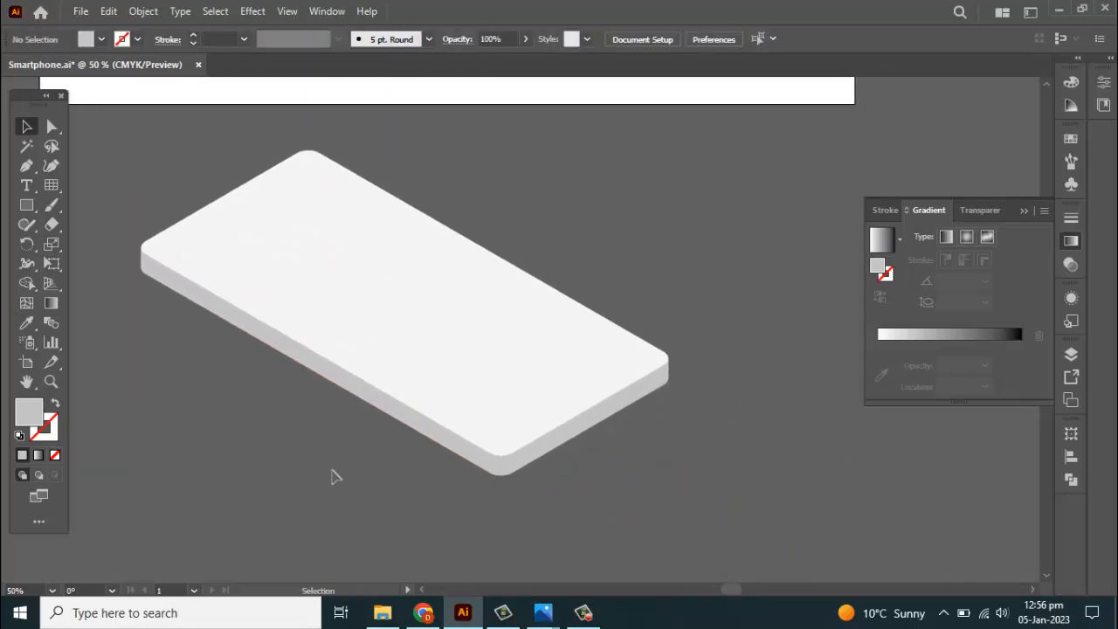
Draw a horizontal grey rectangle across the middle of the phone's top face as the base of the screen
{"action": "scroll", "coordinate": [358, 264], "scroll_direction": "up", "scroll_amount": 1}
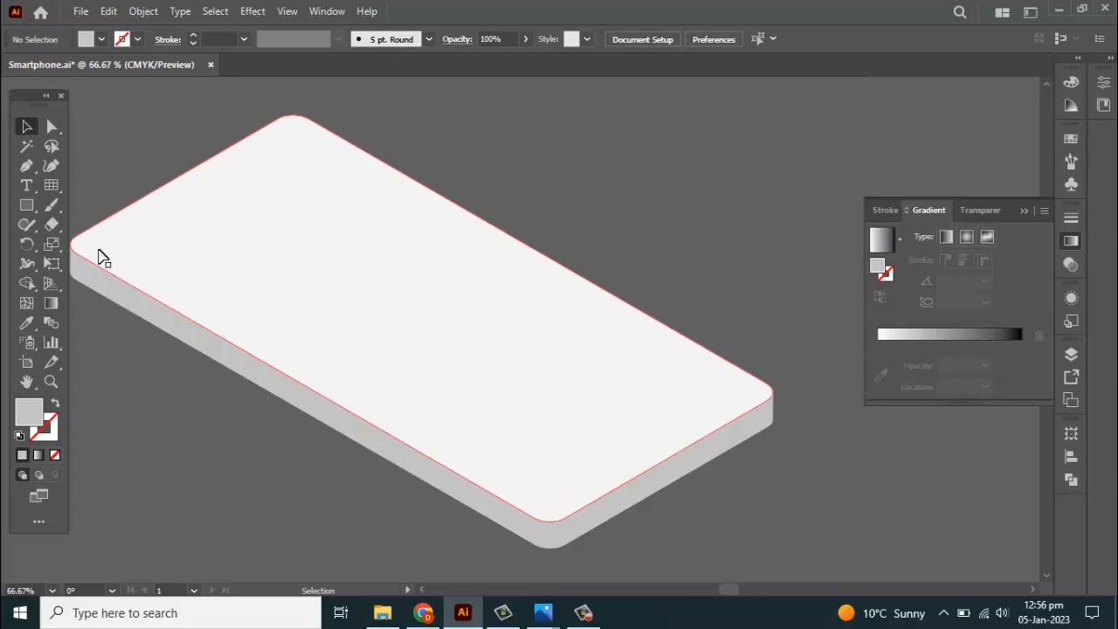
{"action": "left_click", "coordinate": [36, 210]}
{"action": "left_click_drag", "start_coordinate": [226, 182], "coordinate": [627, 398]}
Apply a classic 3D Extrude & Bevel to the rectangle with Isometric Top position and 0 pt depth, and expand its appearance
{"action": "left_click", "coordinate": [253, 11]}
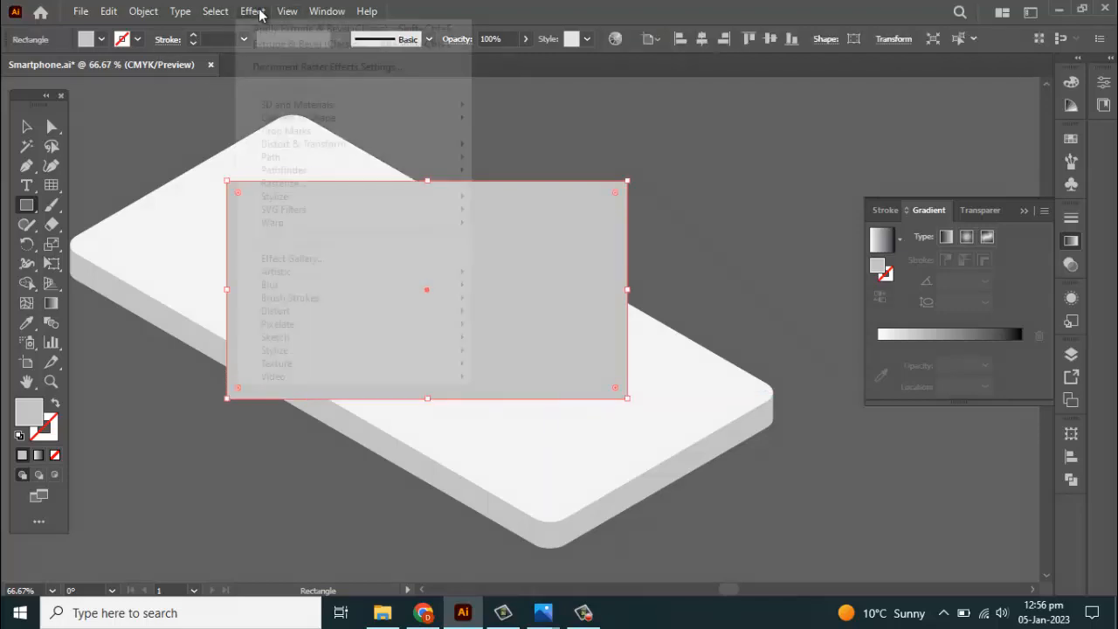
{"action": "mouse_move", "coordinate": [296, 105]}
{"action": "mouse_move", "coordinate": [564, 199]}
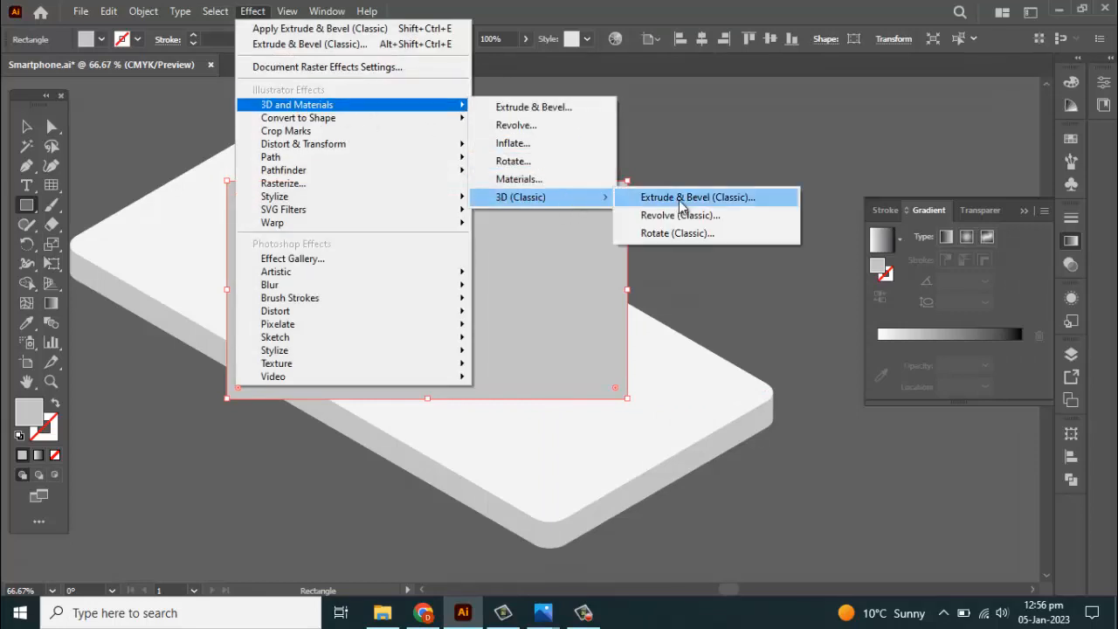
{"action": "left_click", "coordinate": [683, 197]}
{"action": "left_click", "coordinate": [863, 90]}
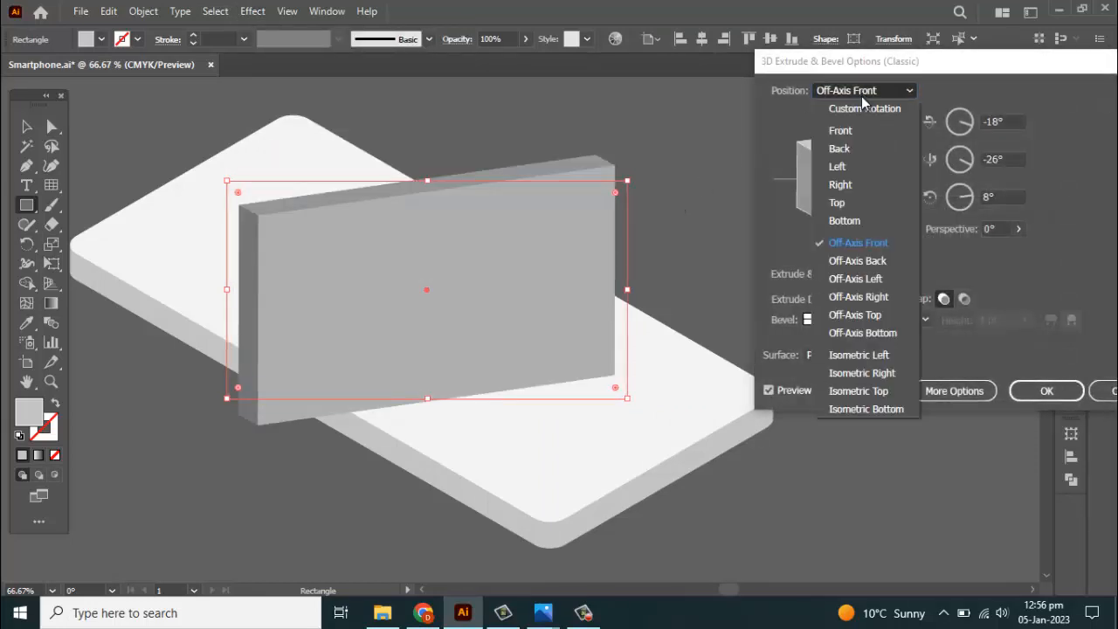
{"action": "left_click", "coordinate": [873, 391]}
{"action": "left_click_drag", "start_coordinate": [844, 310], "coordinate": [837, 335]}
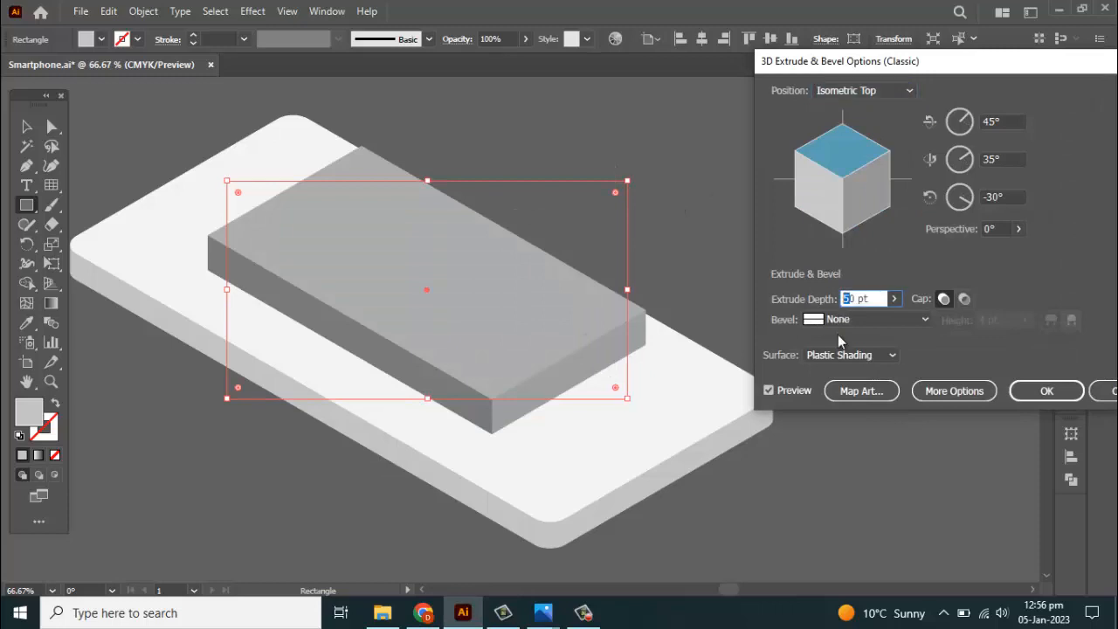
{"action": "type", "text": "0"}
{"action": "left_click", "coordinate": [1065, 398]}
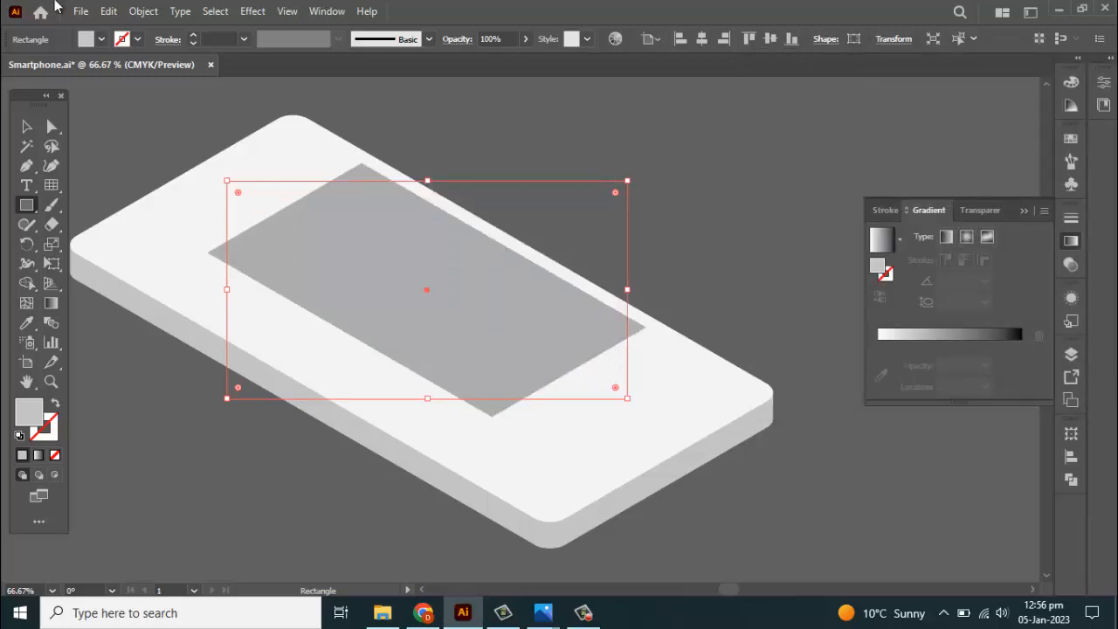
{"action": "left_click", "coordinate": [141, 11]}
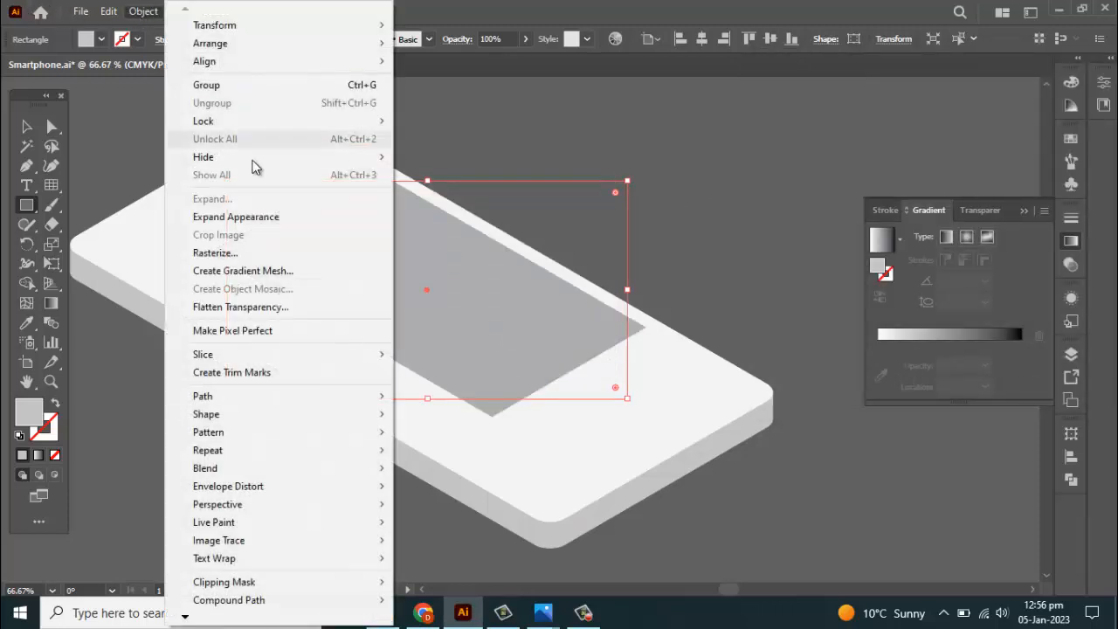
{"action": "left_click", "coordinate": [250, 215]}
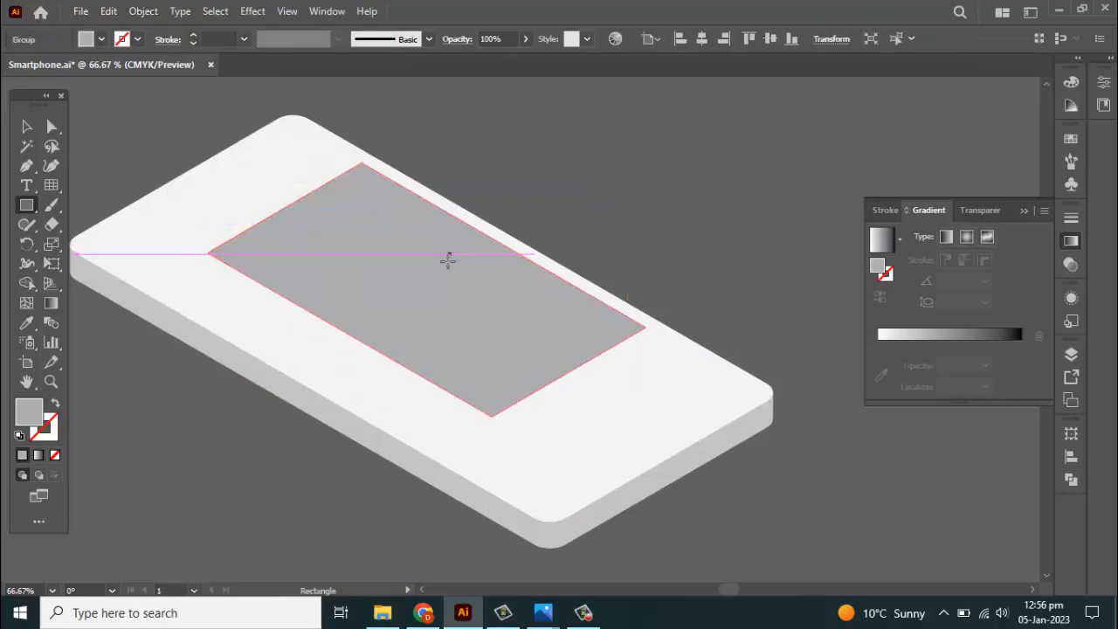
Move the isometric screen shape so its upper long side lies exactly along the far long edge of the phone's top face
{"action": "key", "text": "v"}
{"action": "left_click_drag", "start_coordinate": [299, 277], "coordinate": [392, 280]}
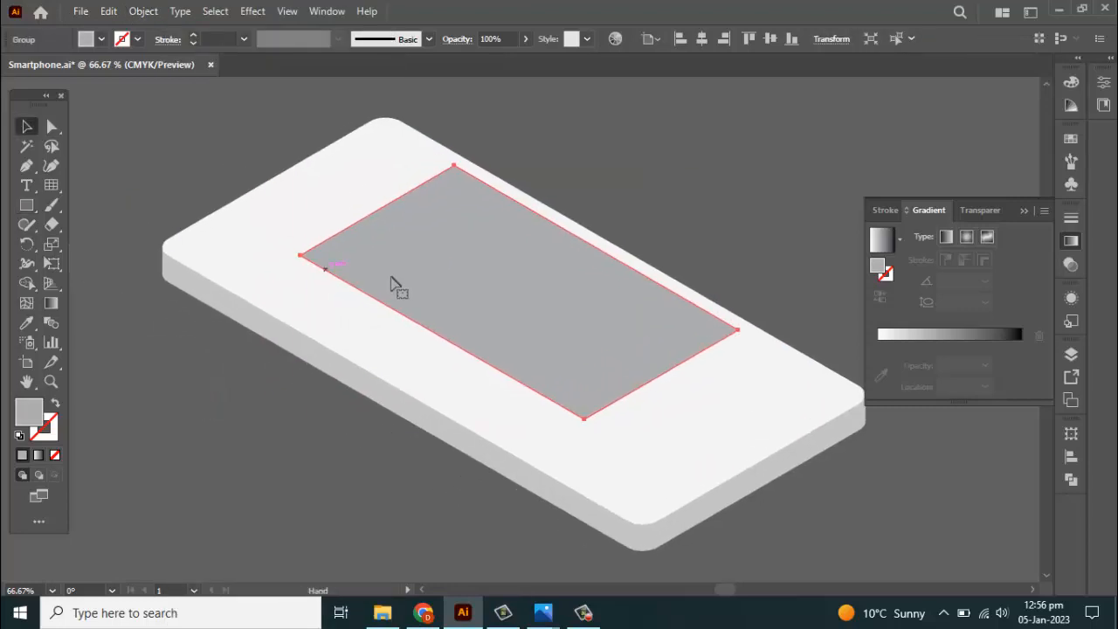
{"action": "left_click_drag", "start_coordinate": [502, 263], "coordinate": [490, 246]}
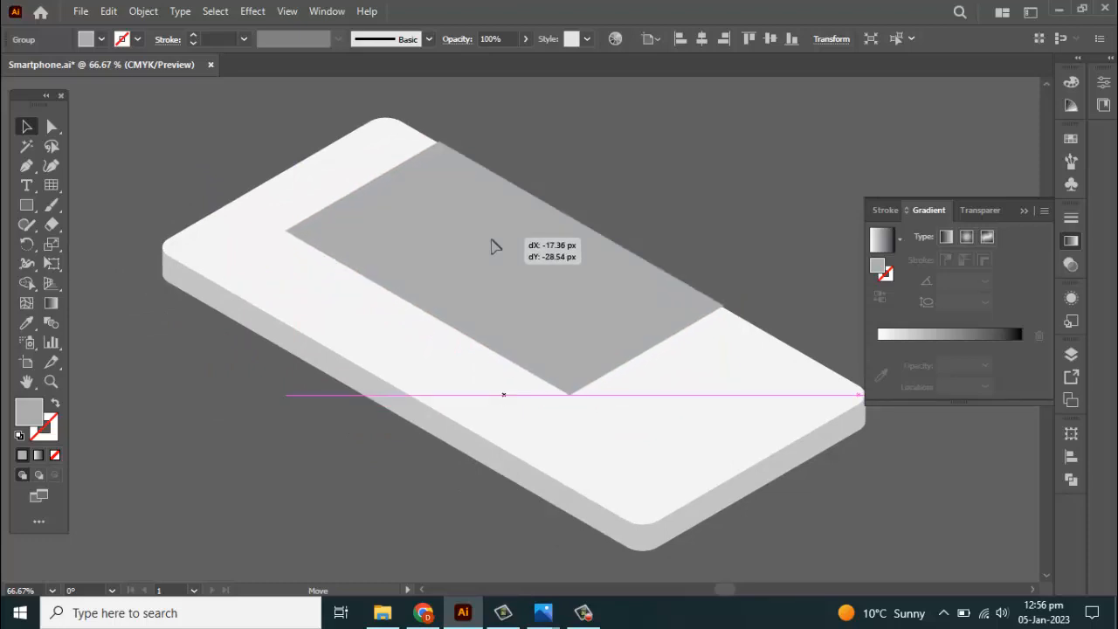
{"action": "left_click_drag", "start_coordinate": [490, 246], "coordinate": [491, 246]}
{"action": "key", "text": "ctrl+plus"}
{"action": "key", "text": "ctrl+plus"}
{"action": "key", "text": "ctrl+plus"}
{"action": "key", "text": "ctrl+plus"}
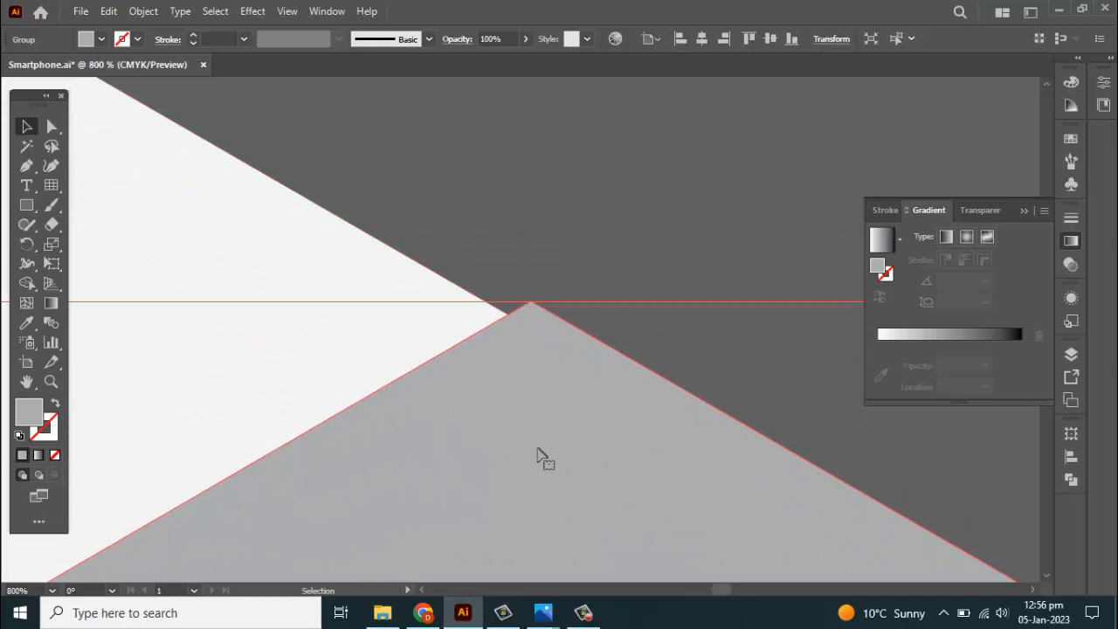
{"action": "mouse_move", "coordinate": [524, 404]}
{"action": "left_mouse_down"}
{"action": "mouse_move", "coordinate": [487, 414]}
{"action": "mouse_move", "coordinate": [505, 412]}
{"action": "left_mouse_up"}
Widen the screen shape by moving its two near corner anchors onto the near long edge of the top face
{"action": "scroll", "coordinate": [506, 412], "scroll_direction": "down", "scroll_amount": 9}
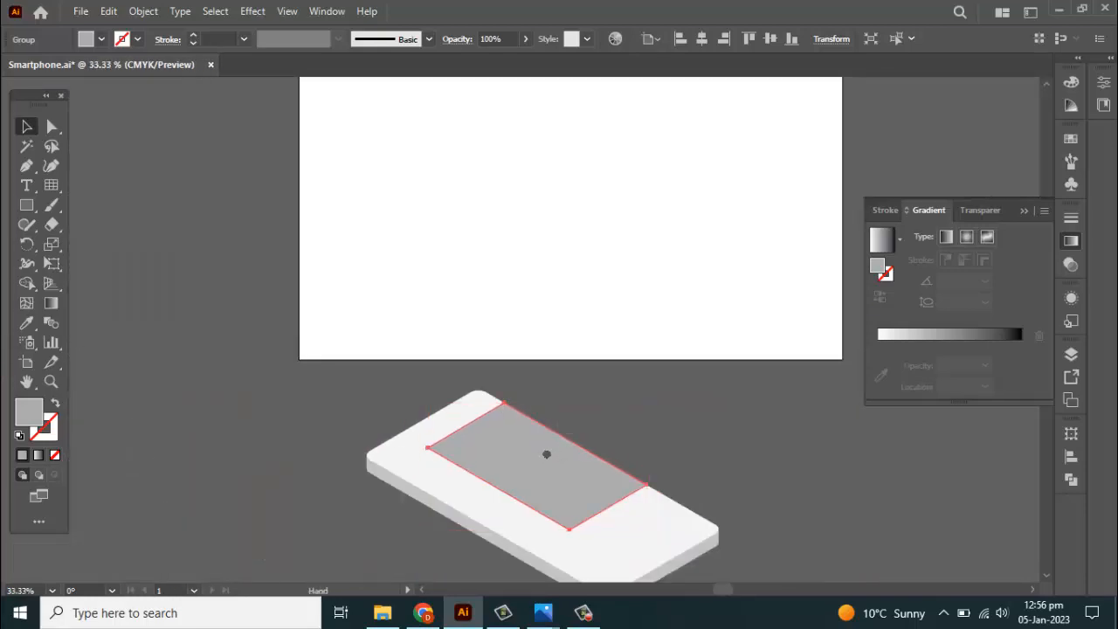
{"action": "left_click_drag", "start_coordinate": [501, 470], "coordinate": [502, 303]}
{"action": "scroll", "coordinate": [431, 281], "scroll_direction": "up", "scroll_amount": 3}
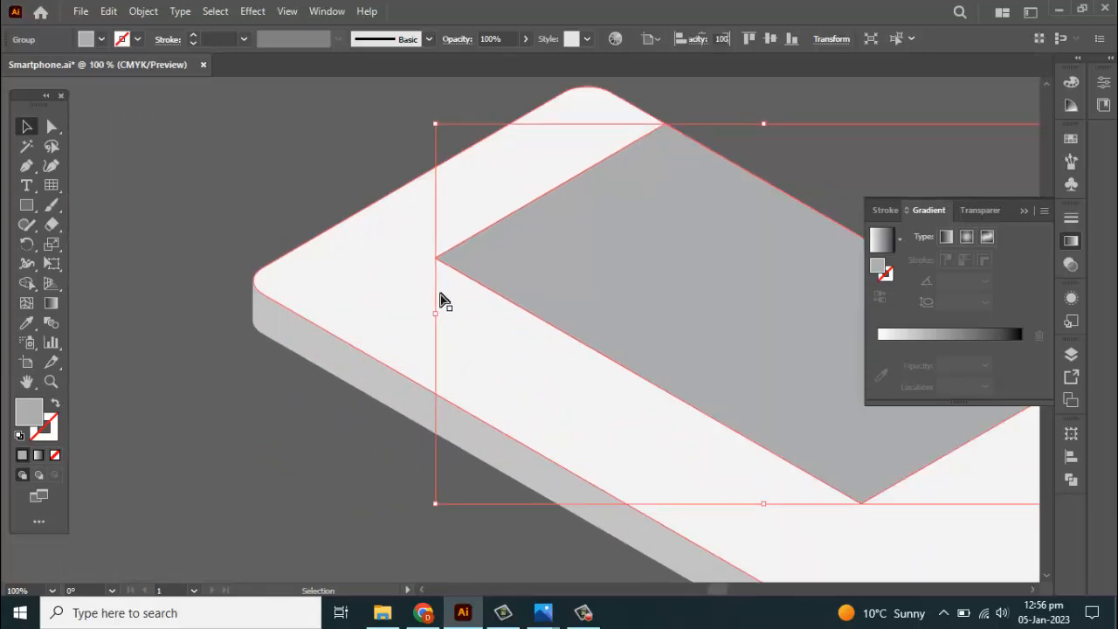
{"action": "key", "text": "a"}
{"action": "left_click", "coordinate": [434, 260]}
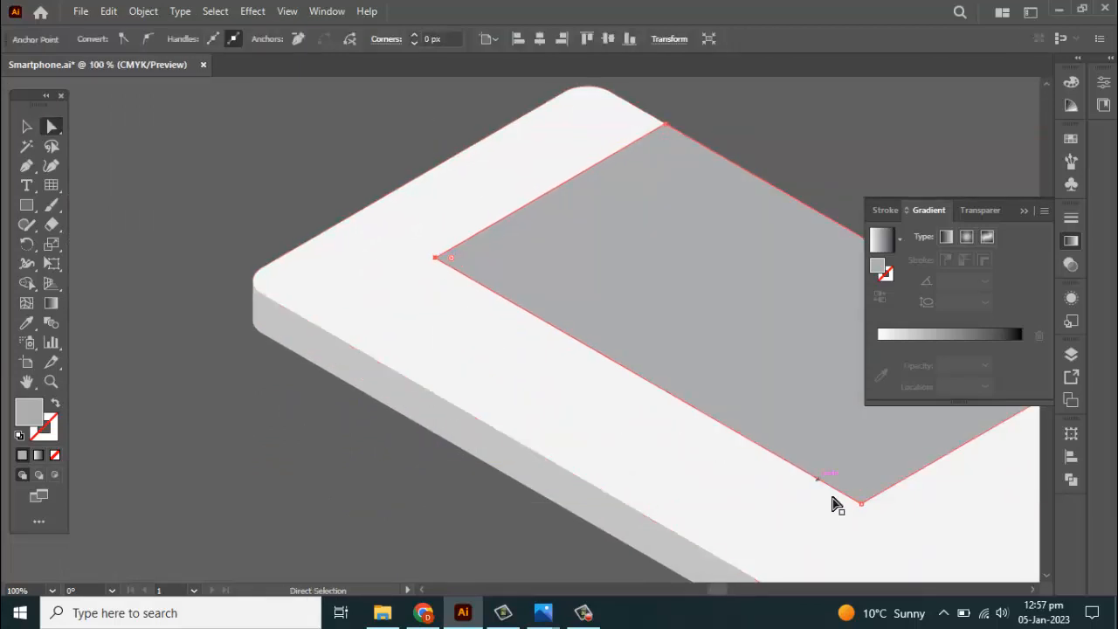
{"action": "left_click", "coordinate": [858, 504], "text": "shift"}
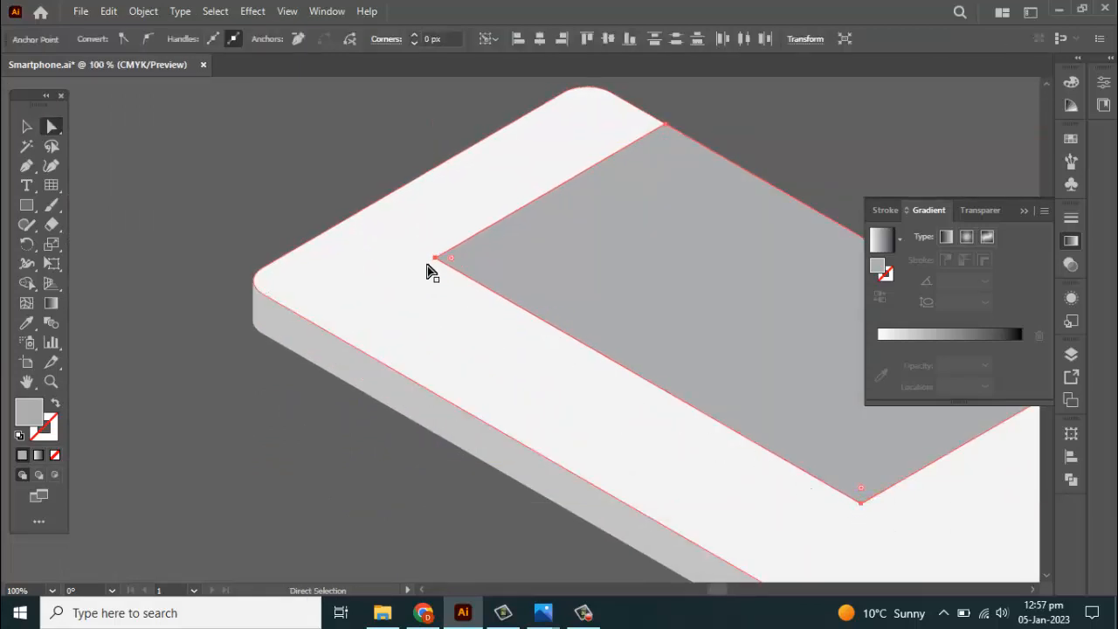
{"action": "left_click_drag", "start_coordinate": [436, 262], "coordinate": [328, 355]}
Lengthen the screen shape toward the phone's lower end by moving its two end anchors along the long edges, and deselect it
{"action": "scroll", "coordinate": [327, 360], "scroll_direction": "down", "scroll_amount": 3, "text": "alt"}
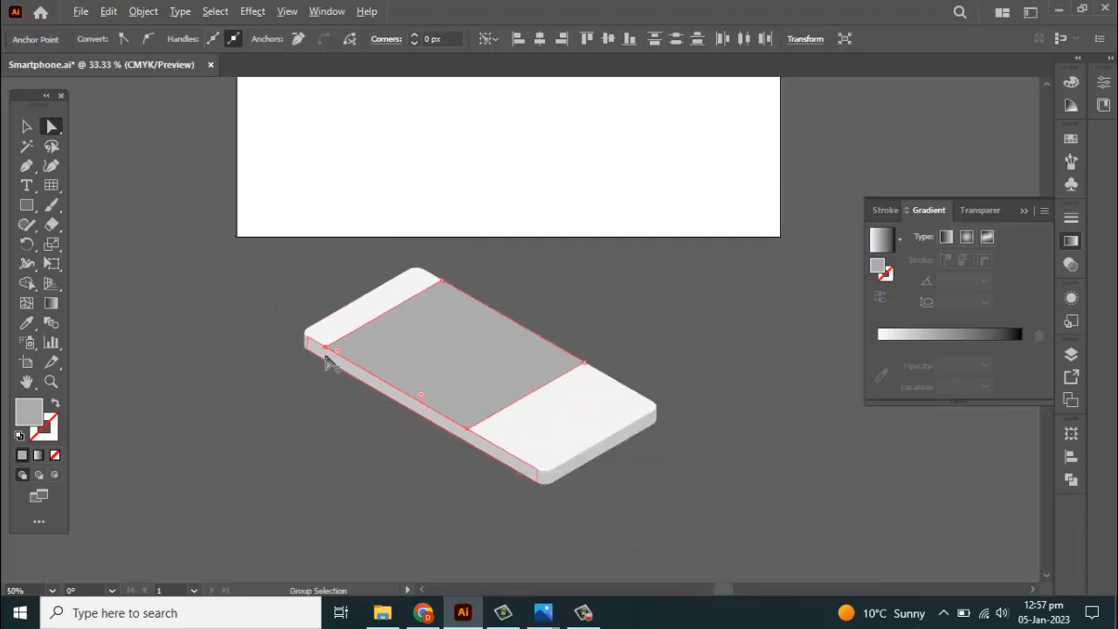
{"action": "scroll", "coordinate": [472, 430], "scroll_direction": "up", "scroll_amount": 2, "text": "alt"}
{"action": "scroll", "coordinate": [589, 434], "scroll_direction": "up", "scroll_amount": 1, "text": "alt"}
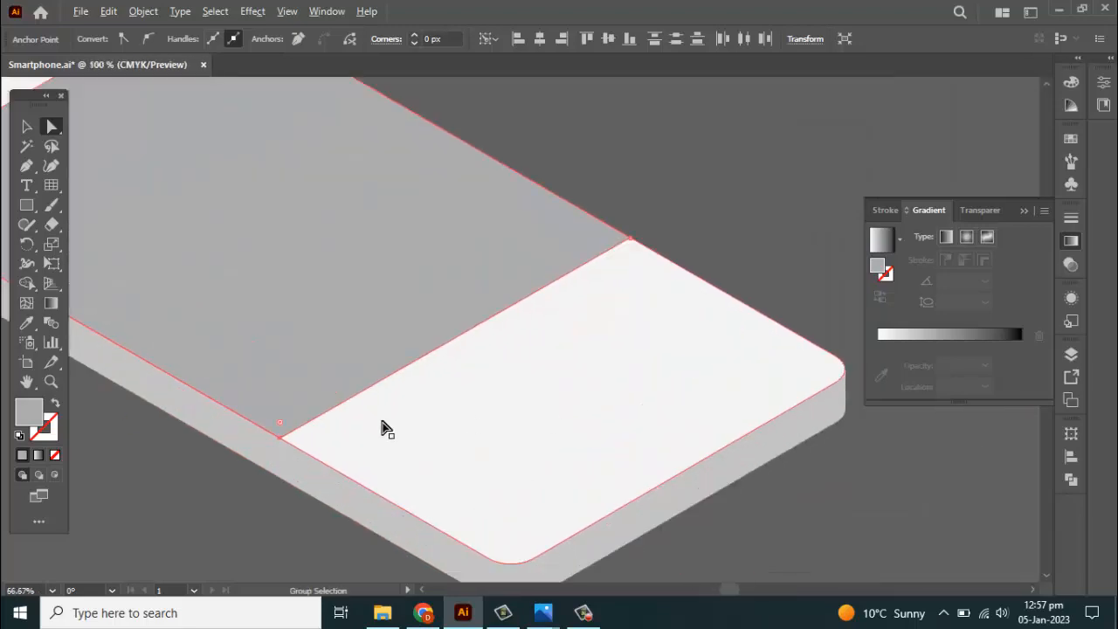
{"action": "left_click", "coordinate": [279, 443]}
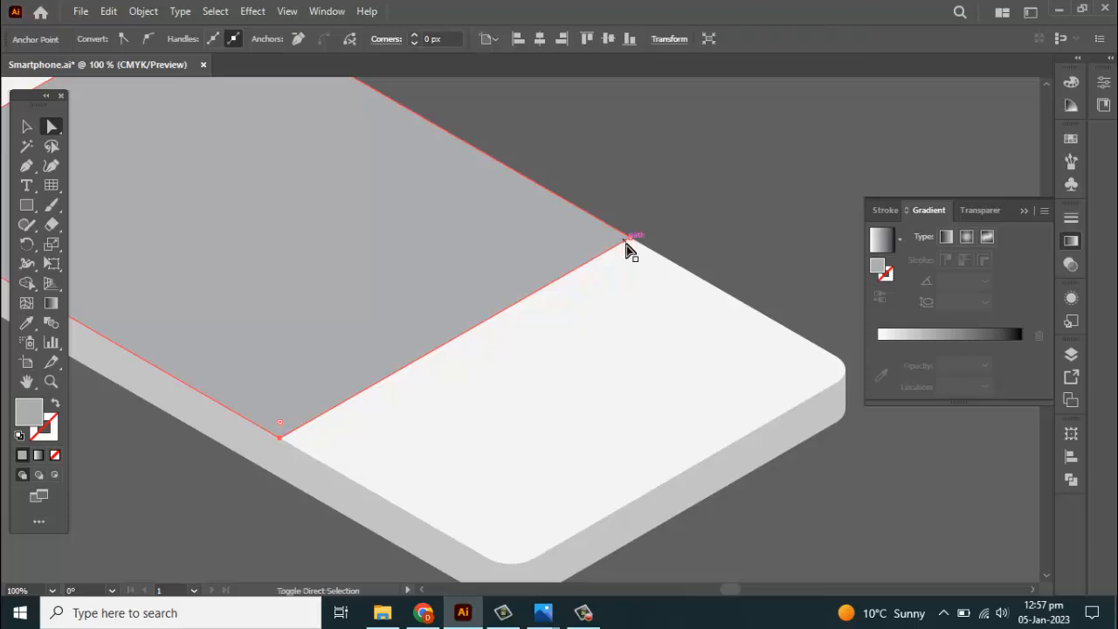
{"action": "left_click_drag", "start_coordinate": [633, 244], "coordinate": [774, 334]}
{"action": "scroll", "coordinate": [708, 332], "scroll_direction": "down", "scroll_amount": 3}
{"action": "scroll", "coordinate": [743, 338], "scroll_direction": "up", "scroll_amount": 6}
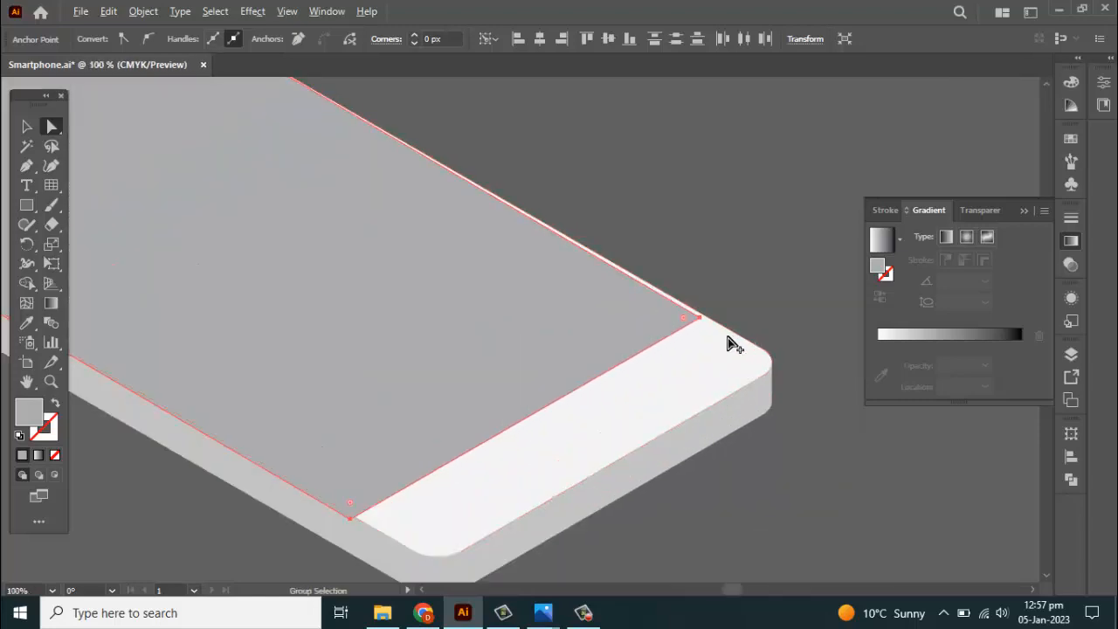
{"action": "scroll", "coordinate": [672, 294], "scroll_direction": "up", "scroll_amount": 2}
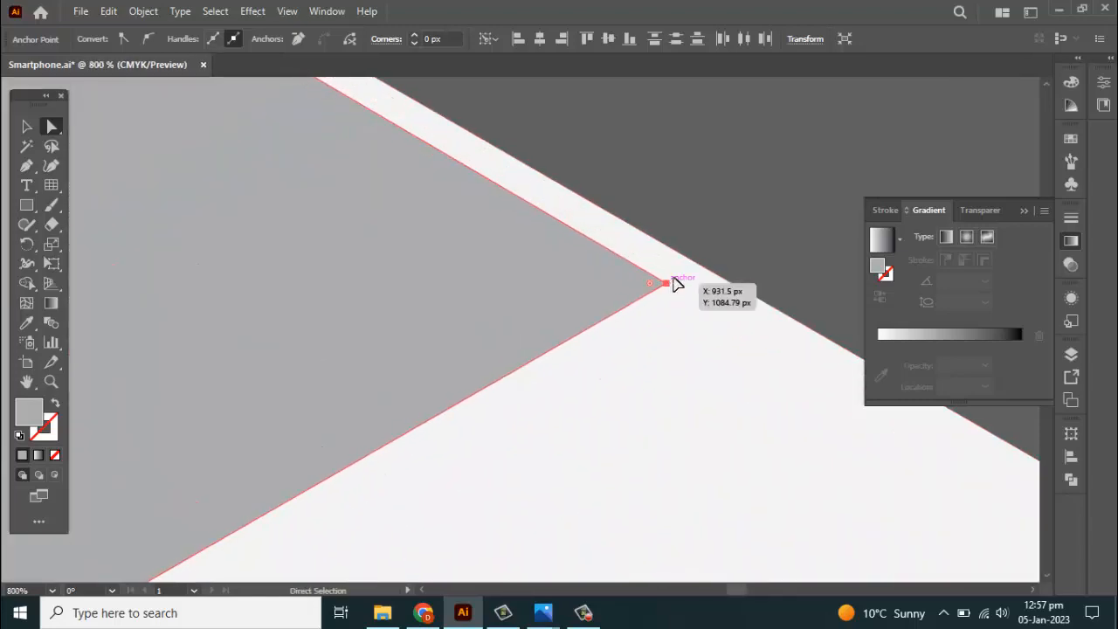
{"action": "left_click_drag", "start_coordinate": [674, 284], "coordinate": [699, 269]}
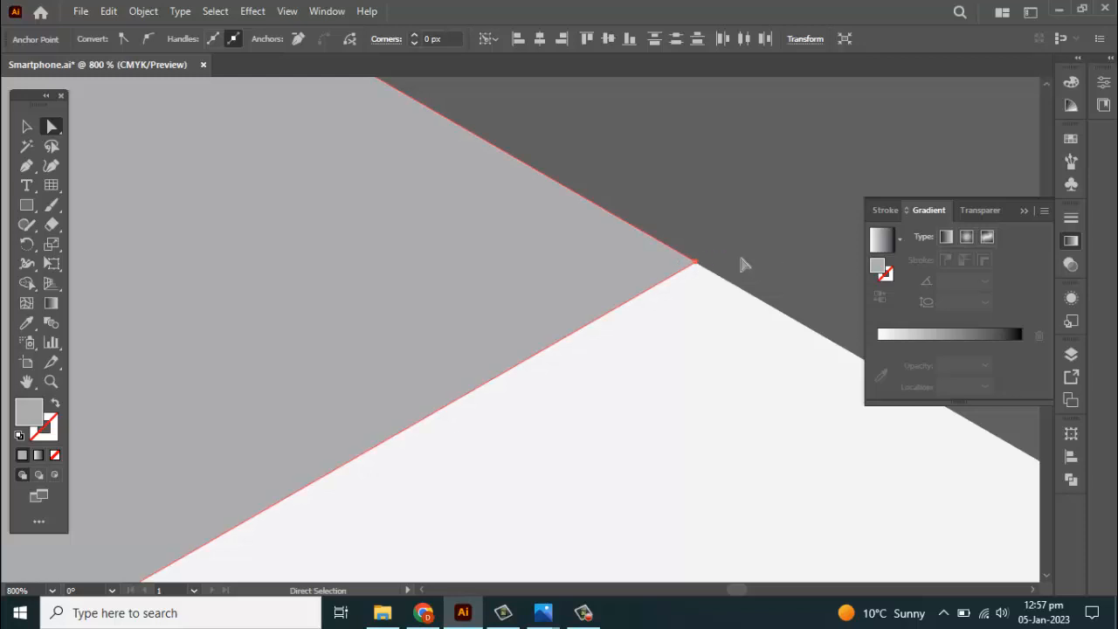
{"action": "left_click", "coordinate": [716, 260]}
Fill the screen shape with the blue swatch C=85 M=50 Y=0 K=0 and deselect it
{"action": "scroll", "coordinate": [716, 259], "scroll_direction": "down", "scroll_amount": 8}
{"action": "left_click_drag", "start_coordinate": [722, 226], "coordinate": [661, 361]}
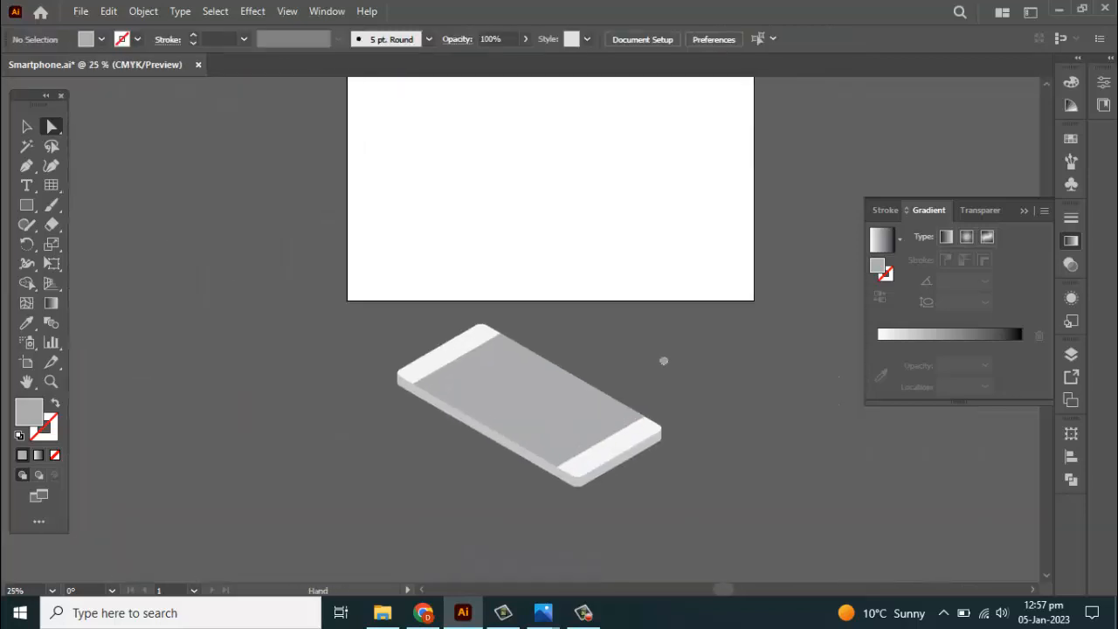
{"action": "scroll", "coordinate": [533, 463], "scroll_direction": "up", "scroll_amount": 2}
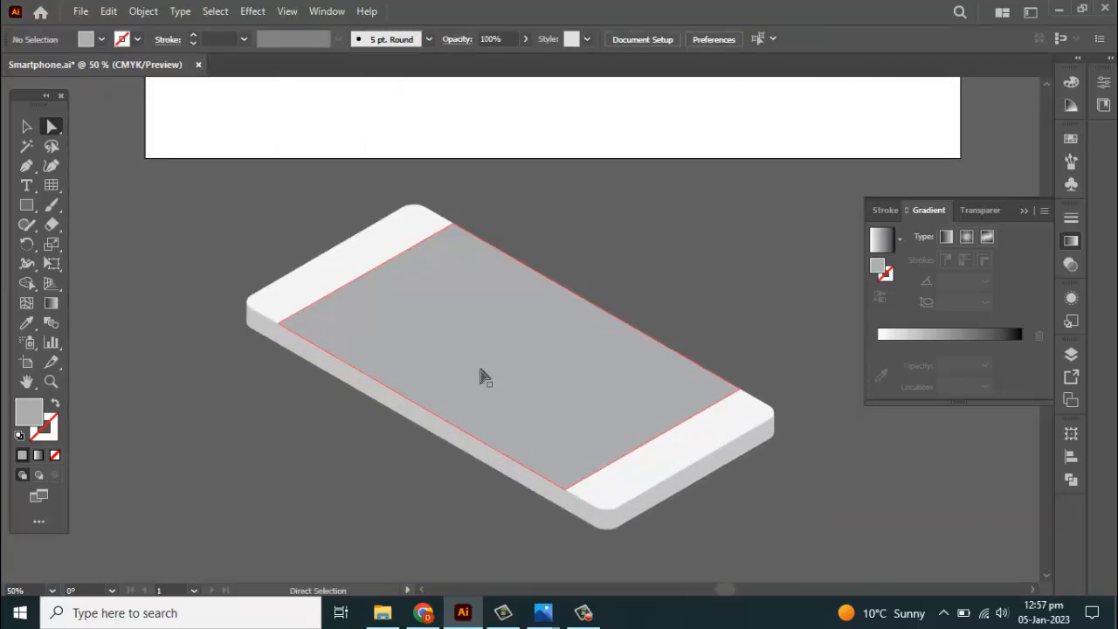
{"action": "left_click", "coordinate": [484, 376]}
{"action": "left_click", "coordinate": [91, 40]}
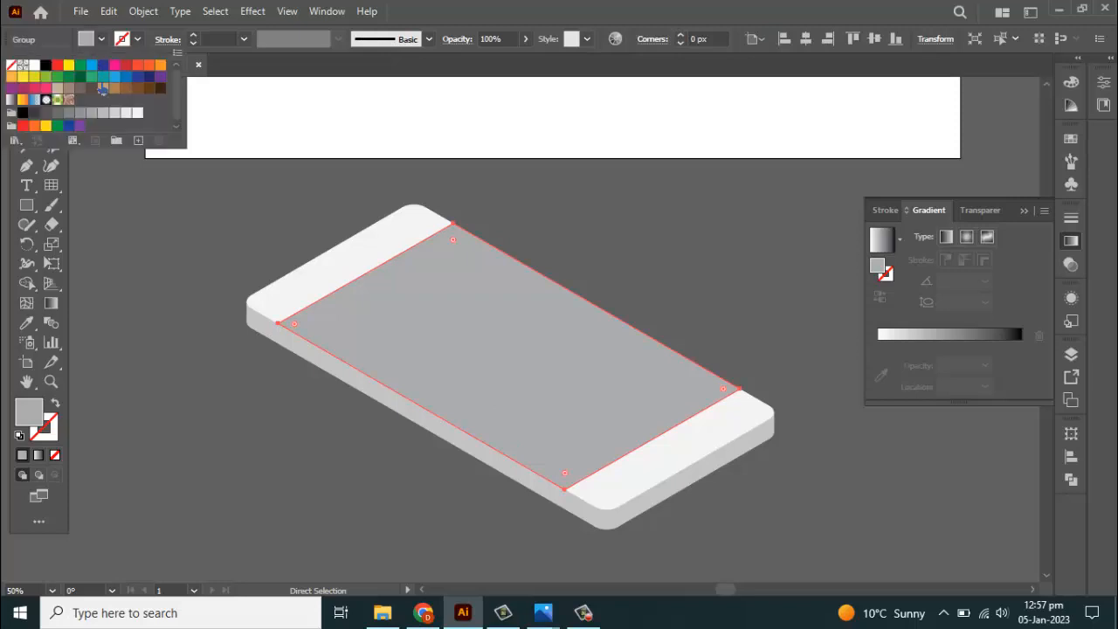
{"action": "left_click", "coordinate": [127, 77]}
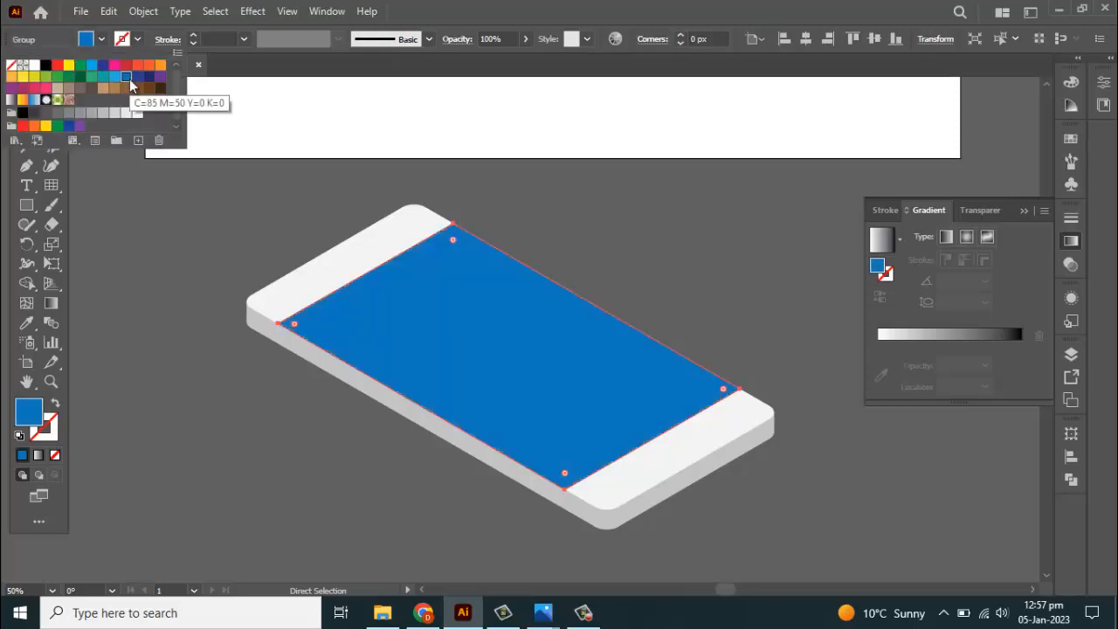
{"action": "left_click", "coordinate": [211, 267]}
{"action": "left_click", "coordinate": [209, 264]}
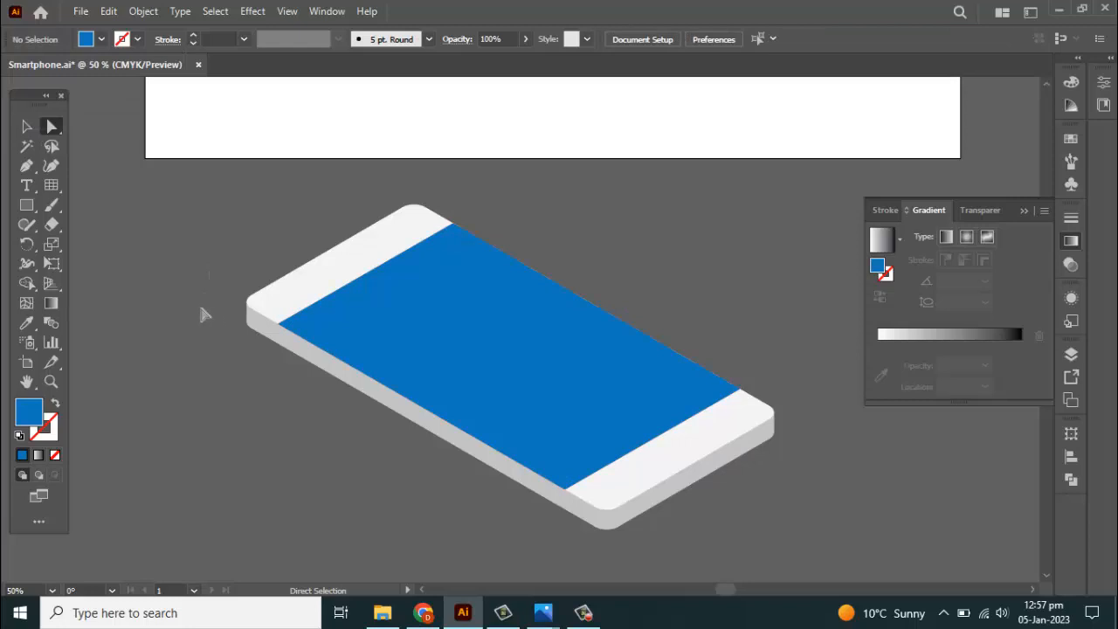
Draw a thin horizontal blue rectangle beside the phone's upper end and fully round its corners into a pill-shaped bar
{"action": "scroll", "coordinate": [350, 246], "scroll_direction": "up", "scroll_amount": 2}
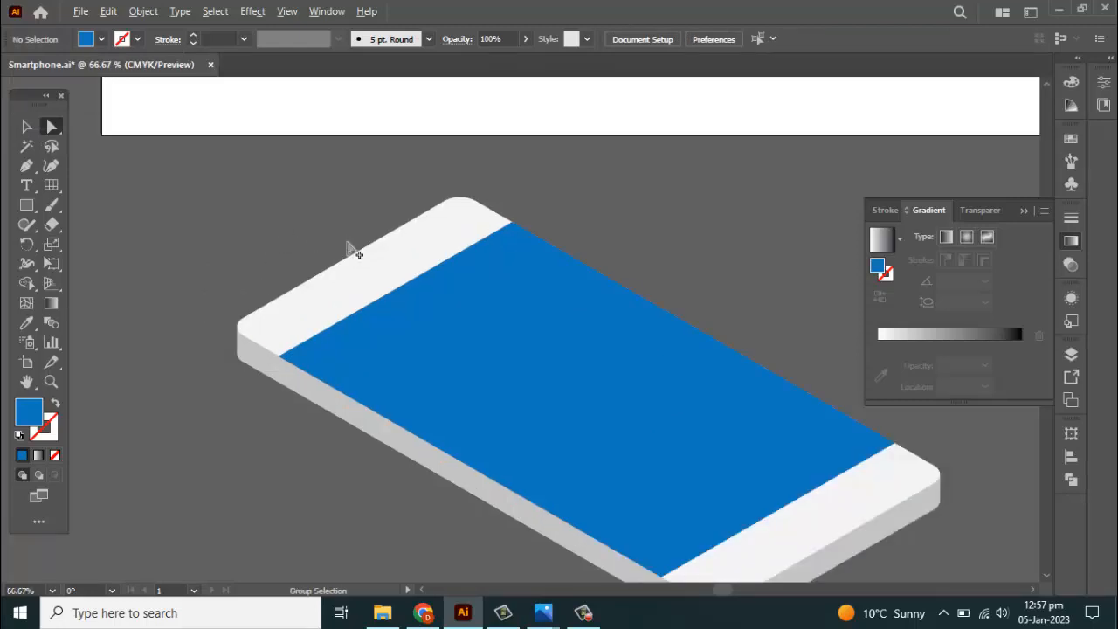
{"action": "scroll", "coordinate": [208, 295], "scroll_direction": "up", "scroll_amount": 1}
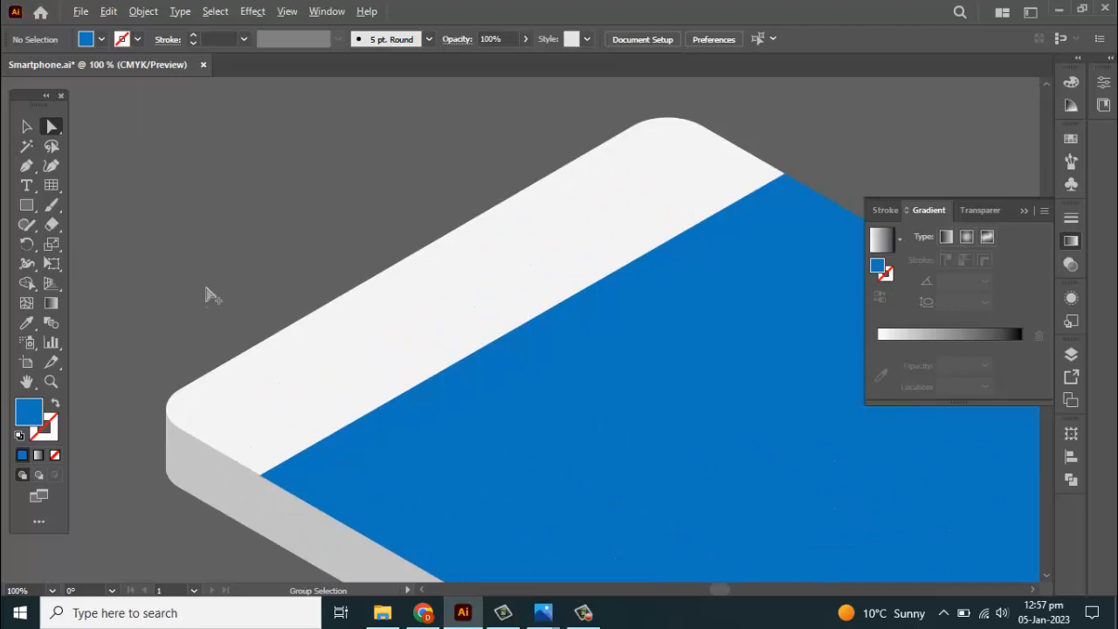
{"action": "left_click", "coordinate": [27, 202]}
{"action": "mouse_move", "coordinate": [166, 183]}
{"action": "left_mouse_down"}
{"action": "mouse_move", "coordinate": [334, 244]}
{"action": "mouse_move", "coordinate": [347, 244]}
{"action": "mouse_move", "coordinate": [331, 229]}
{"action": "mouse_move", "coordinate": [381, 219]}
{"action": "mouse_move", "coordinate": [379, 206]}
{"action": "left_mouse_up"}
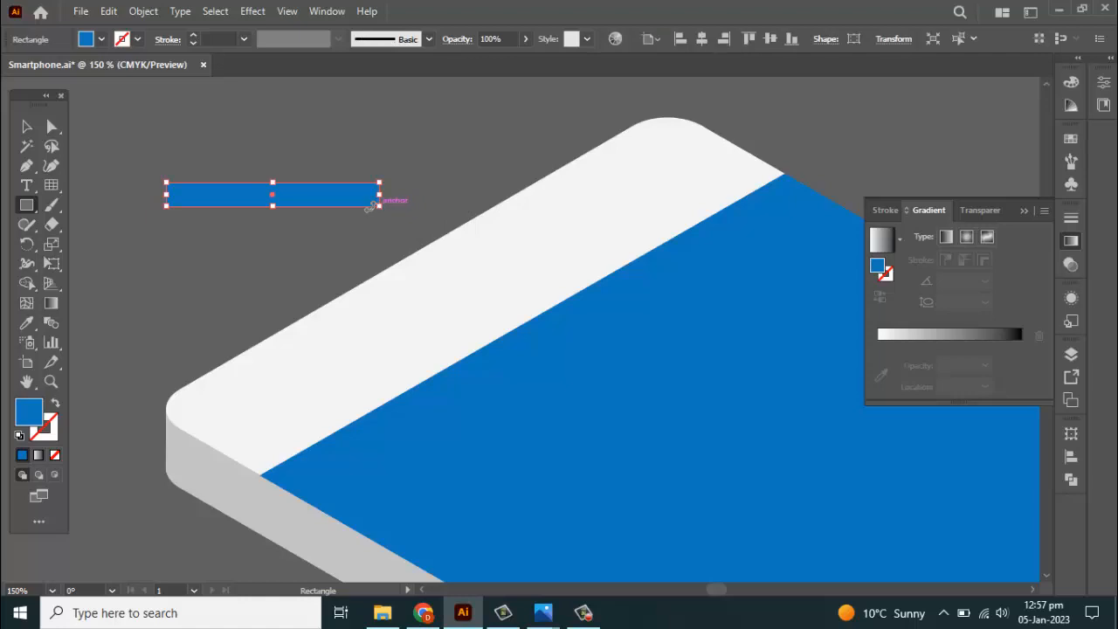
{"action": "key", "text": "v"}
{"action": "scroll", "coordinate": [247, 201], "scroll_direction": "up", "scroll_amount": 4}
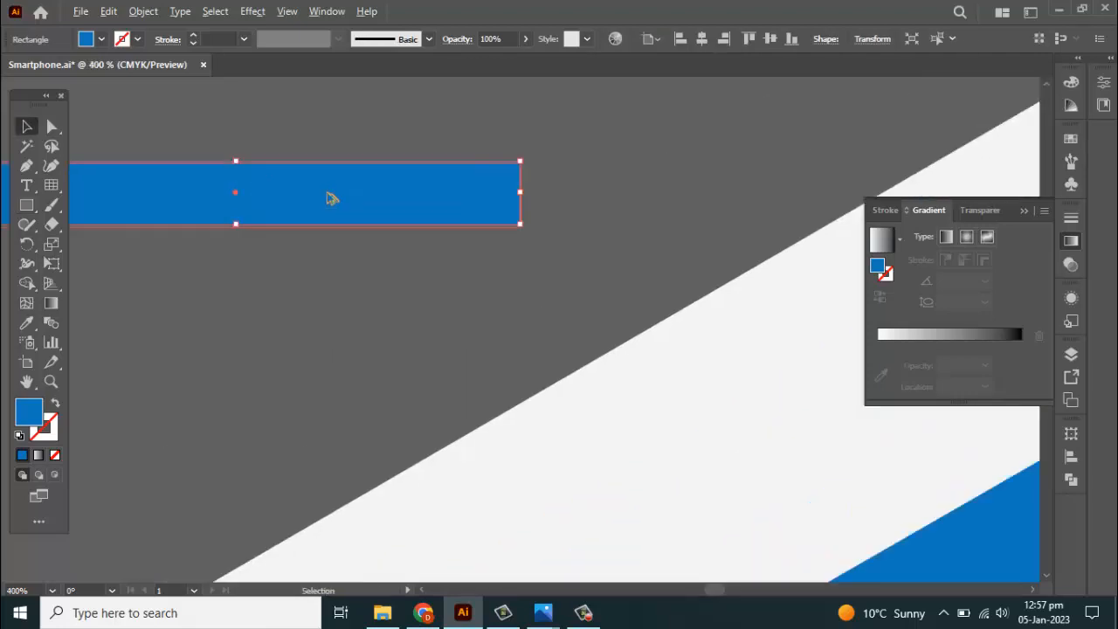
{"action": "left_click_drag", "start_coordinate": [608, 159], "coordinate": [393, 267]}
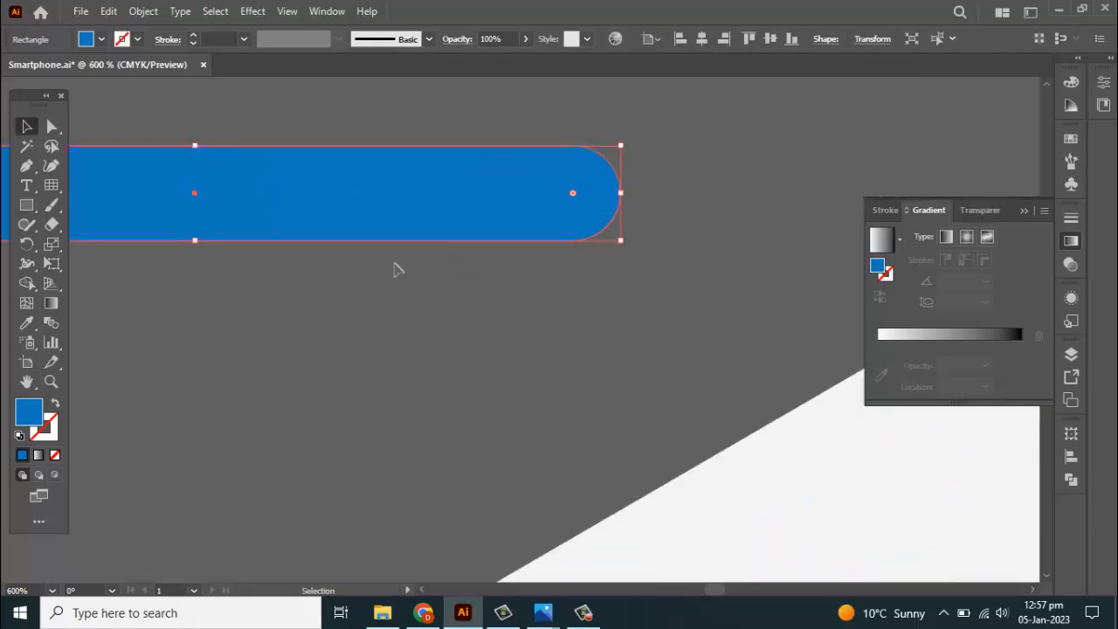
Move the pill-shaped bar onto the white strip at the phone's upper end
{"action": "scroll", "coordinate": [393, 269], "scroll_direction": "down", "scroll_amount": 4}
{"action": "scroll", "coordinate": [341, 345], "scroll_direction": "up", "scroll_amount": 1}
{"action": "left_click_drag", "start_coordinate": [350, 213], "coordinate": [524, 375]}
{"action": "left_click_drag", "start_coordinate": [458, 304], "coordinate": [359, 174]}
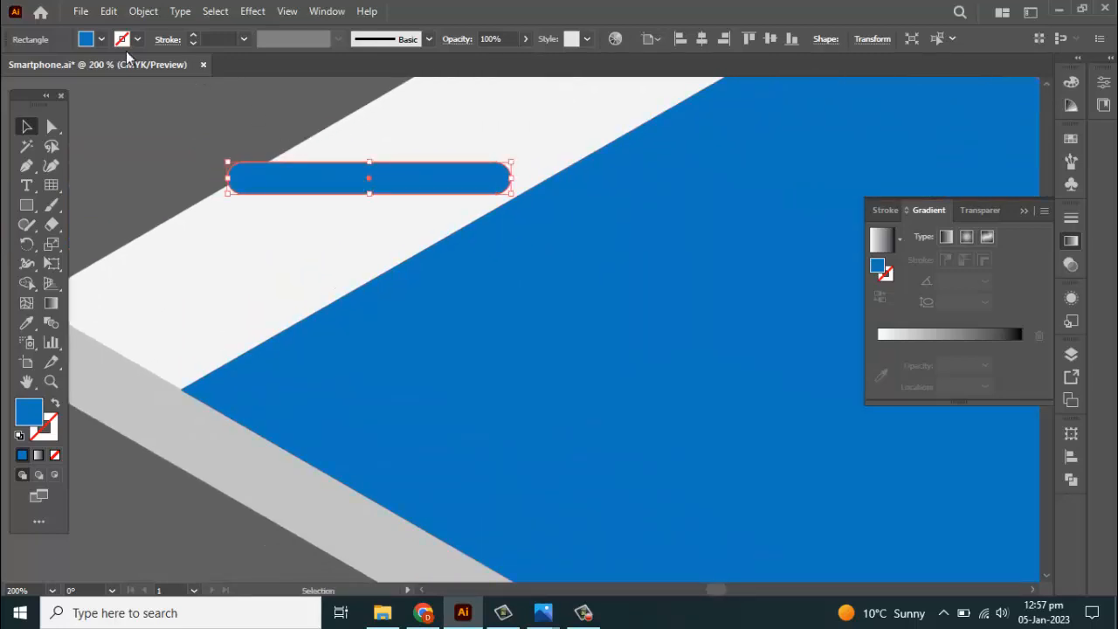
Replace the pill-shaped bar's blue fill with a medium grey swatch from the greyscale group
{"action": "left_click", "coordinate": [90, 43]}
{"action": "left_click", "coordinate": [57, 113]}
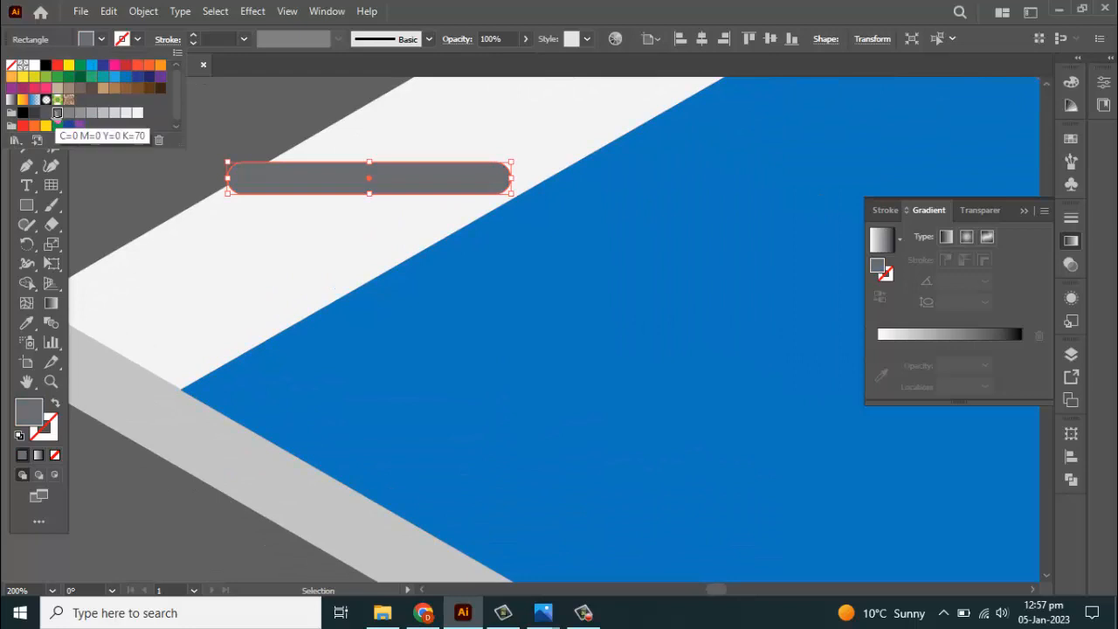
{"action": "left_click", "coordinate": [68, 113]}
{"action": "left_click", "coordinate": [121, 200]}
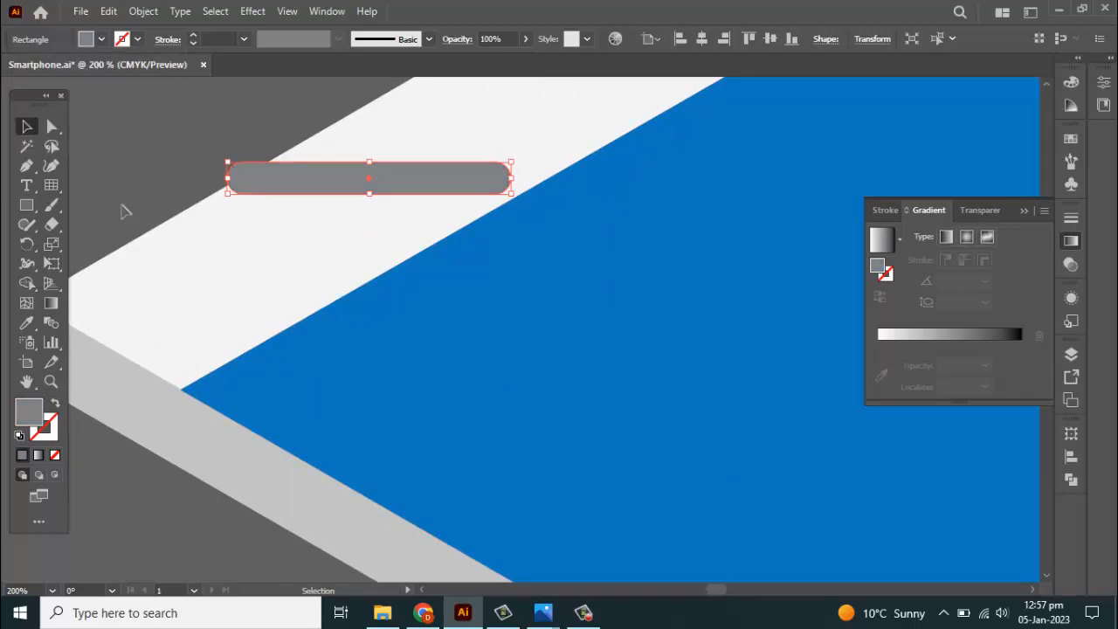
{"action": "left_click", "coordinate": [124, 205]}
{"action": "scroll", "coordinate": [143, 206], "scroll_direction": "down", "scroll_amount": 3}
{"action": "left_click_drag", "start_coordinate": [107, 160], "coordinate": [191, 279]}
{"action": "scroll", "coordinate": [305, 319], "scroll_direction": "up", "scroll_amount": 3}
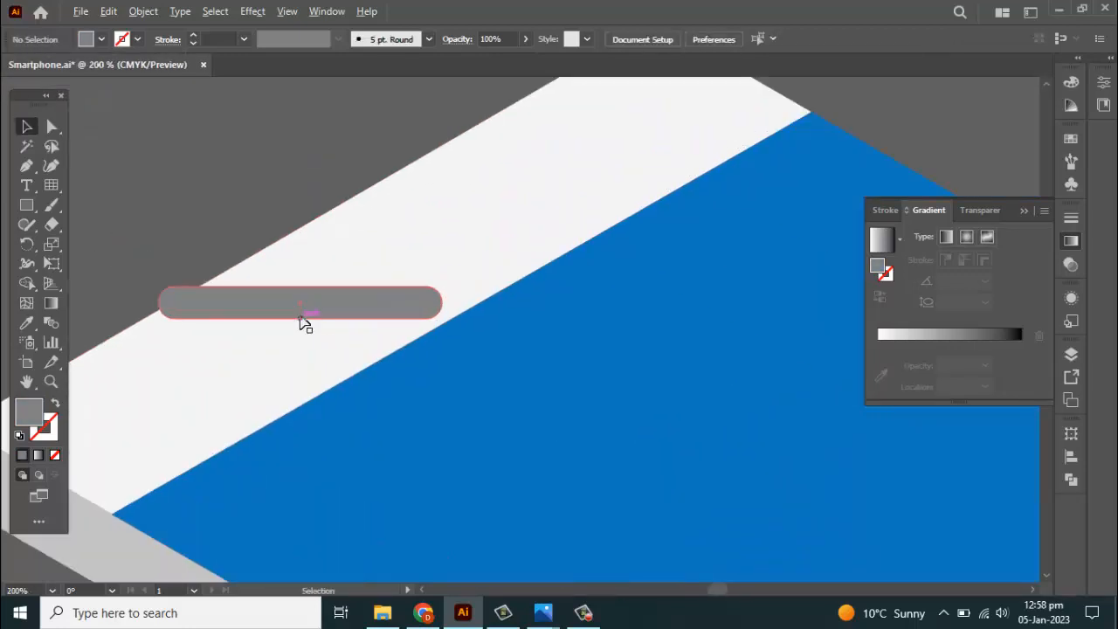
{"action": "left_click", "coordinate": [308, 312]}
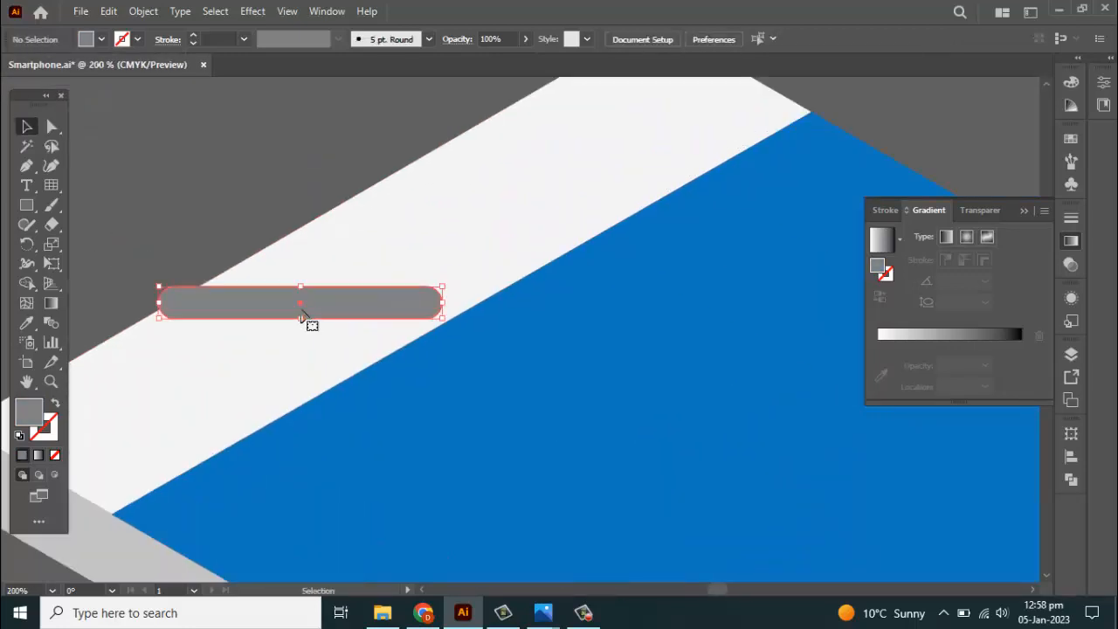
{"action": "left_click", "coordinate": [86, 39]}
{"action": "left_click", "coordinate": [205, 192]}
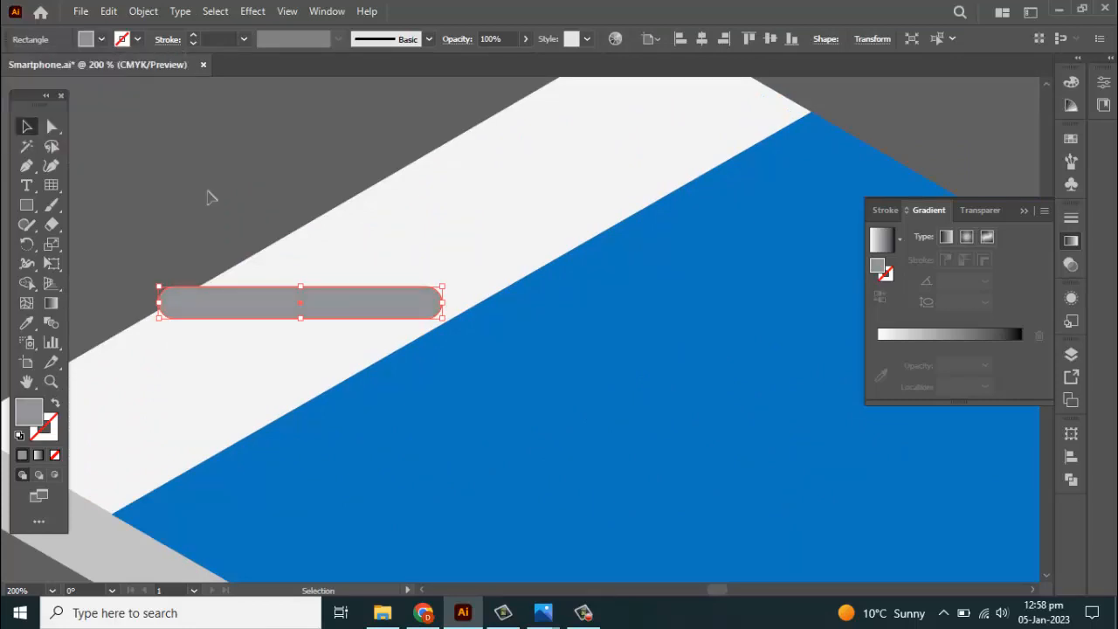
{"action": "left_click", "coordinate": [207, 192]}
Apply 3D Extrude & Bevel (Classic) to the grey bar with the Isometric Top position and an extrude depth of 0 pt
{"action": "left_click", "coordinate": [286, 299]}
{"action": "left_click", "coordinate": [252, 12]}
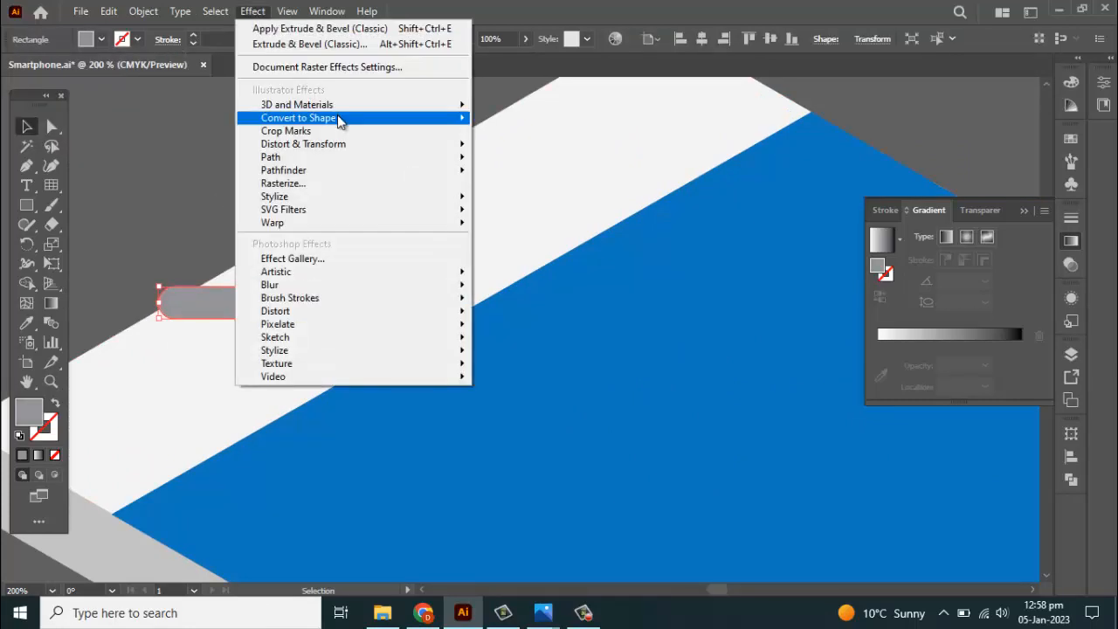
{"action": "mouse_move", "coordinate": [337, 106]}
{"action": "mouse_move", "coordinate": [559, 197]}
{"action": "left_click", "coordinate": [686, 199]}
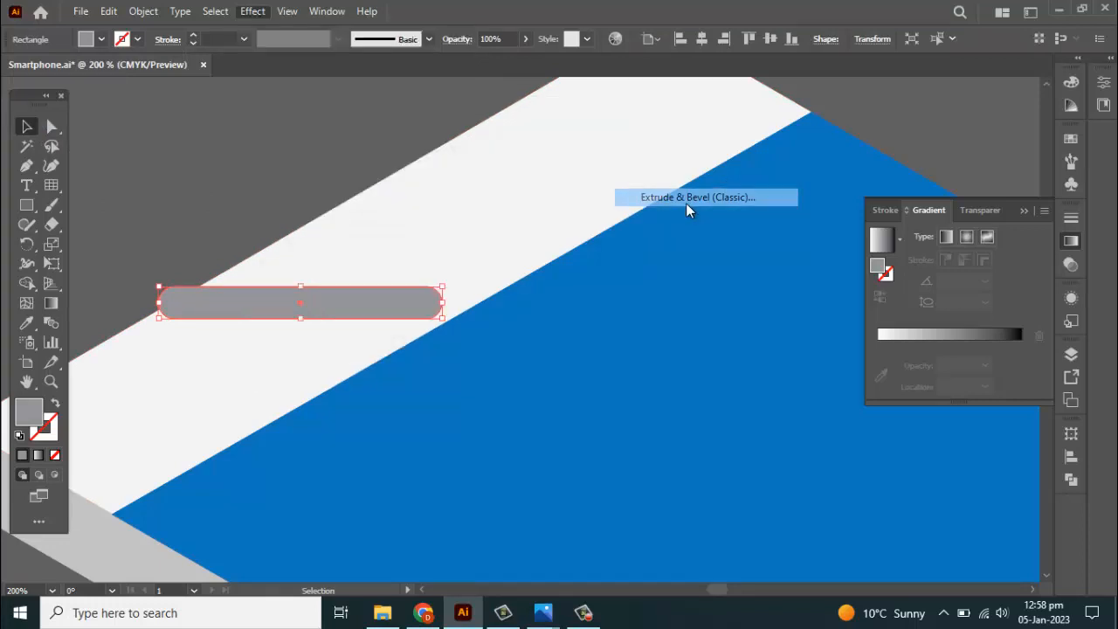
{"action": "left_click", "coordinate": [840, 92]}
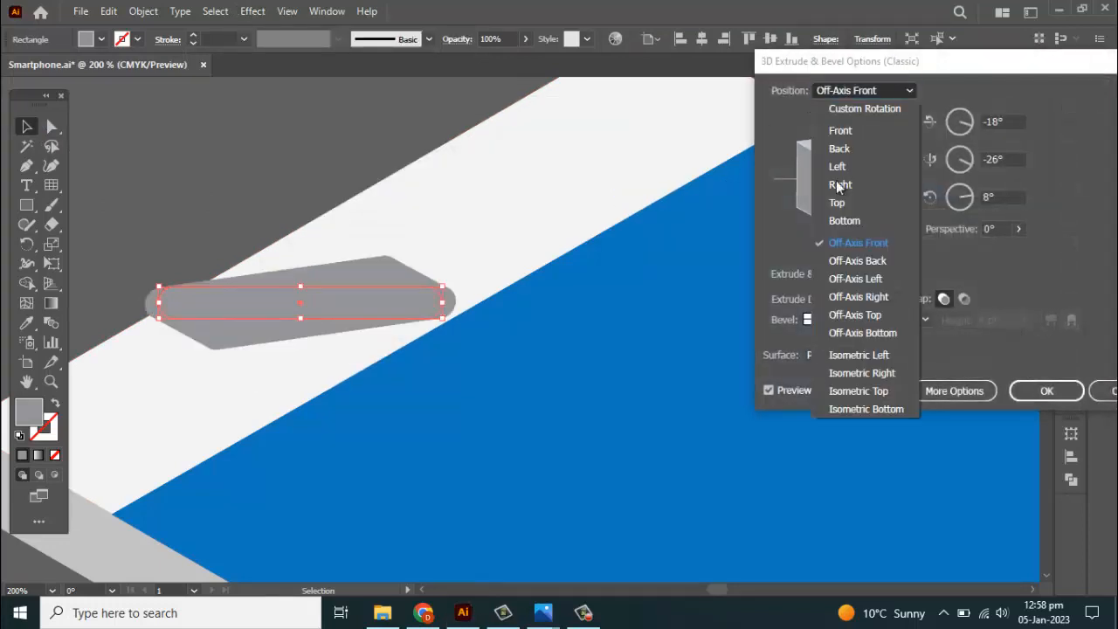
{"action": "left_click", "coordinate": [864, 391]}
{"action": "left_click", "coordinate": [847, 298]}
{"action": "key", "text": "BackSpace"}
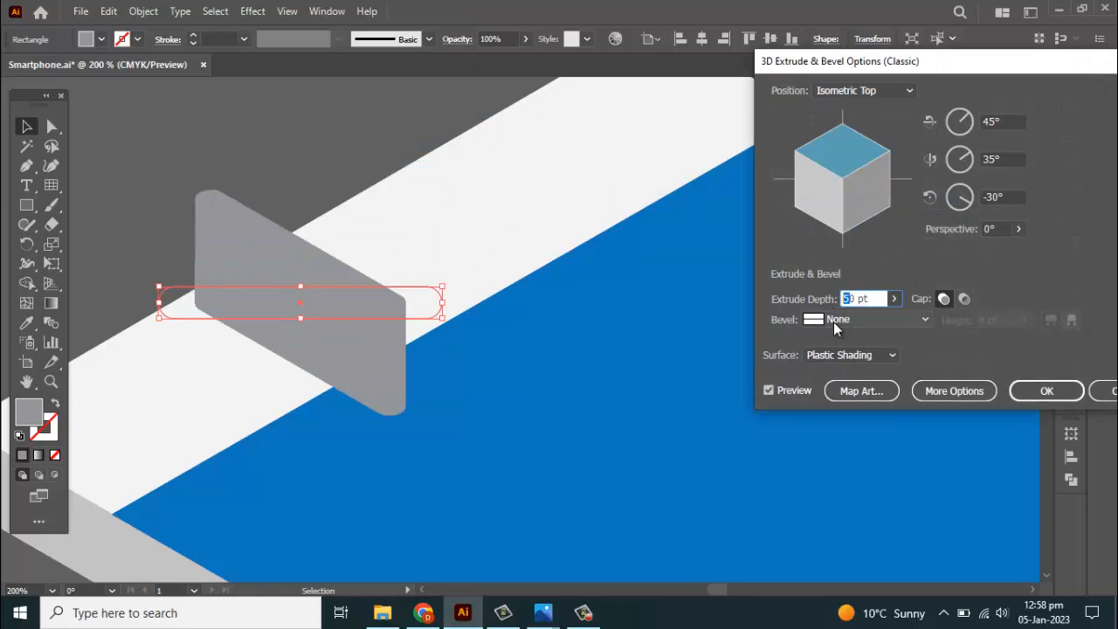
{"action": "left_click", "coordinate": [1046, 390]}
Expand the bar's appearance and reflect it so it runs parallel to the phone's short upper edge
{"action": "left_click", "coordinate": [150, 12]}
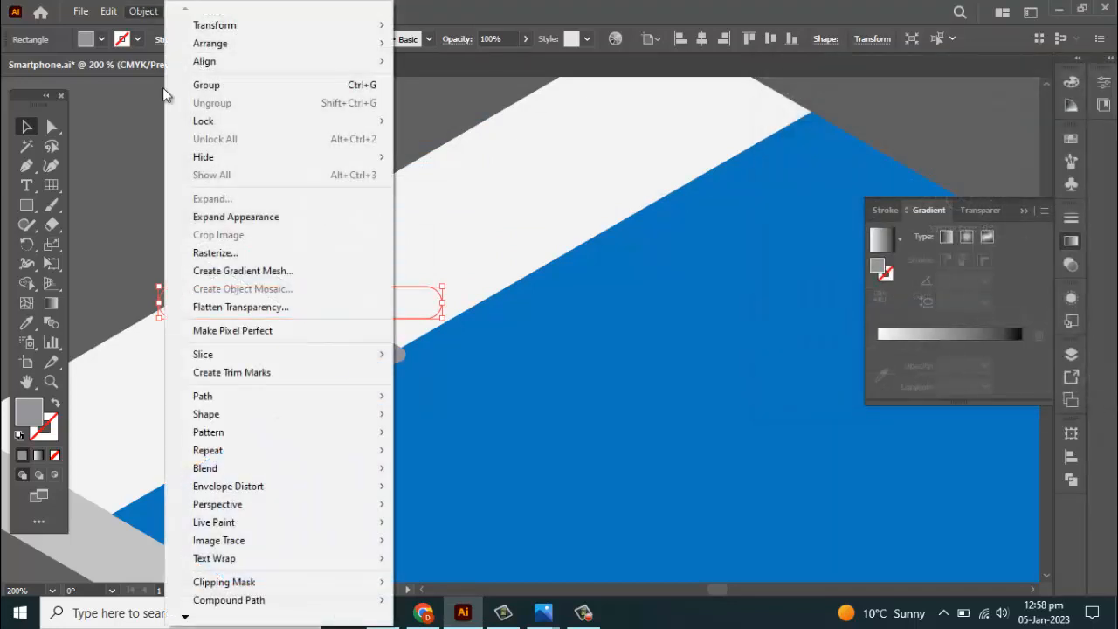
{"action": "left_click", "coordinate": [245, 217]}
{"action": "right_click", "coordinate": [241, 215]}
{"action": "mouse_move", "coordinate": [324, 394]}
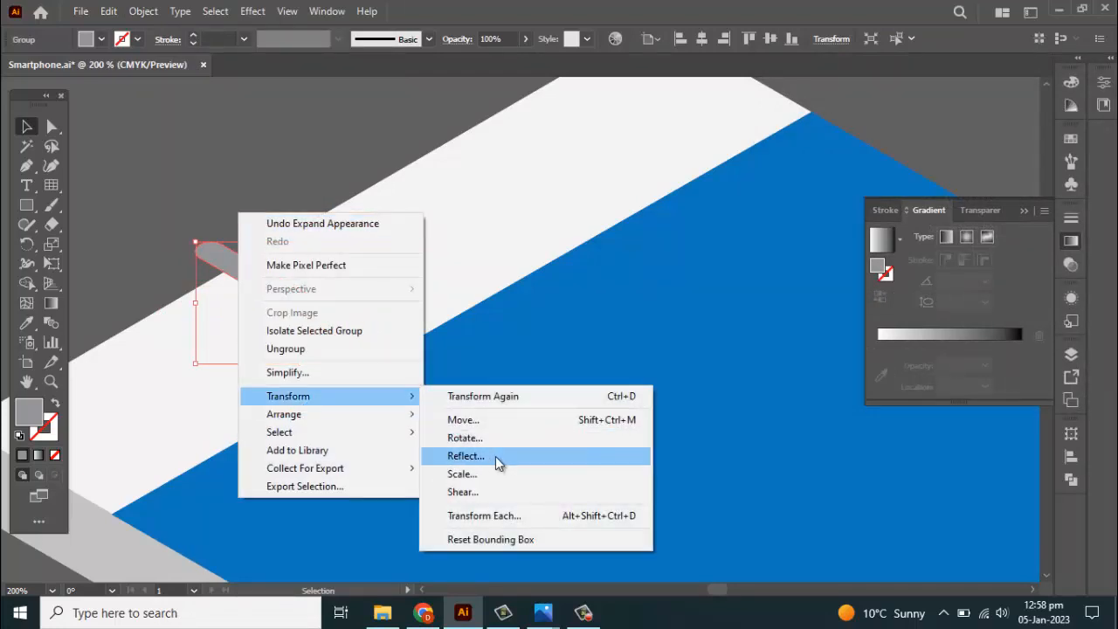
{"action": "left_click", "coordinate": [495, 459]}
{"action": "left_click", "coordinate": [251, 405]}
{"action": "scroll", "coordinate": [254, 387], "scroll_direction": "down", "scroll_amount": 2}
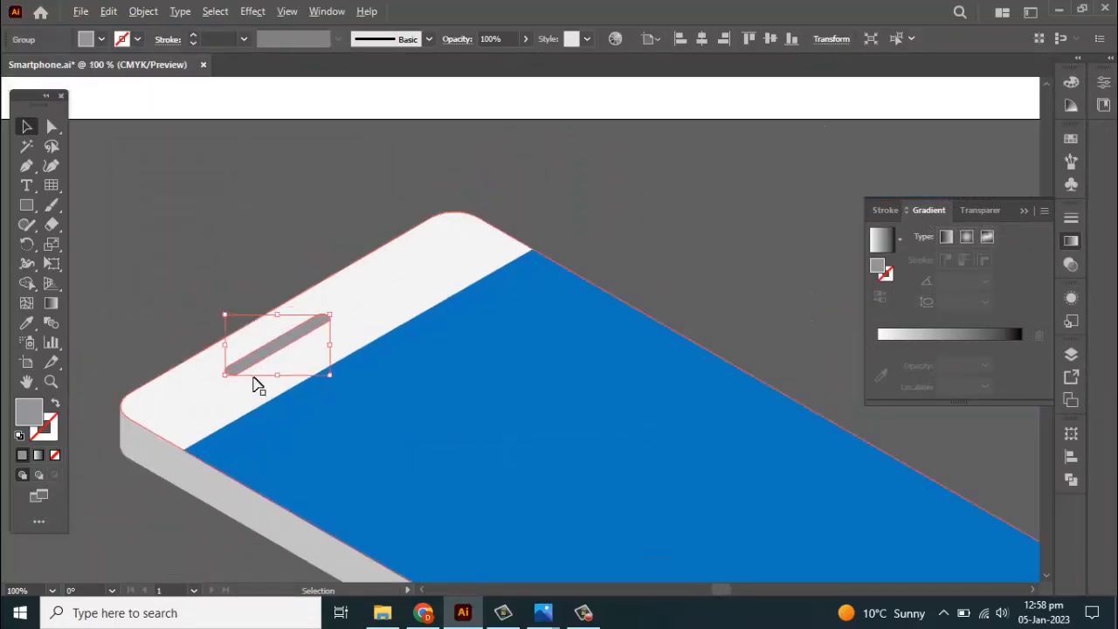
Move the reflected bar to the middle of the phone's upper white strip and deselect it
{"action": "scroll", "coordinate": [204, 331], "scroll_direction": "up", "scroll_amount": 1}
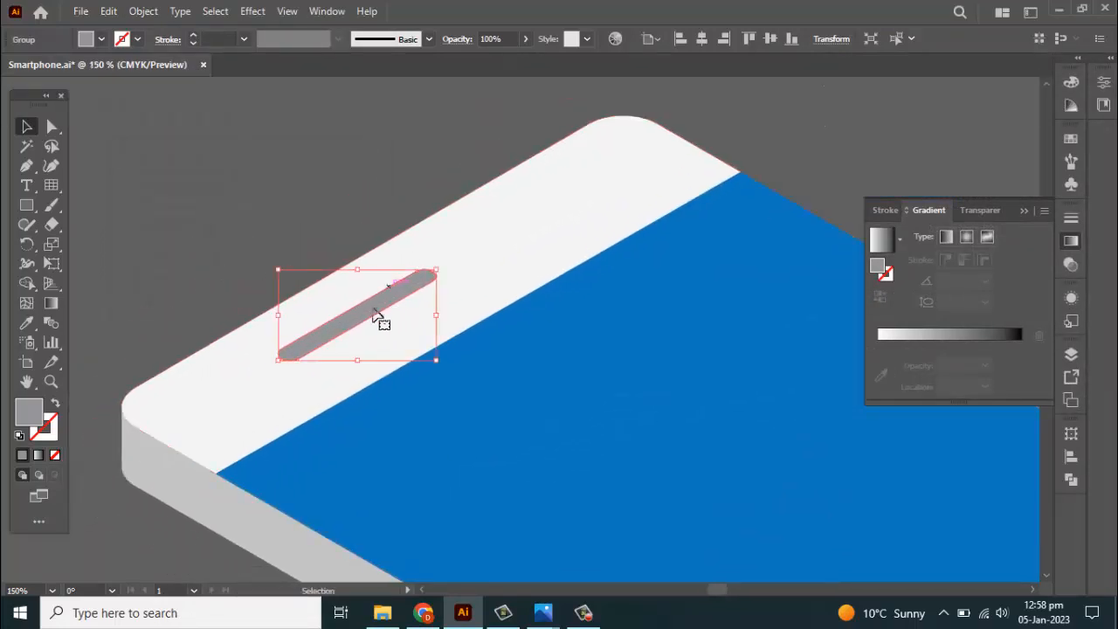
{"action": "left_click_drag", "start_coordinate": [386, 309], "coordinate": [426, 291]}
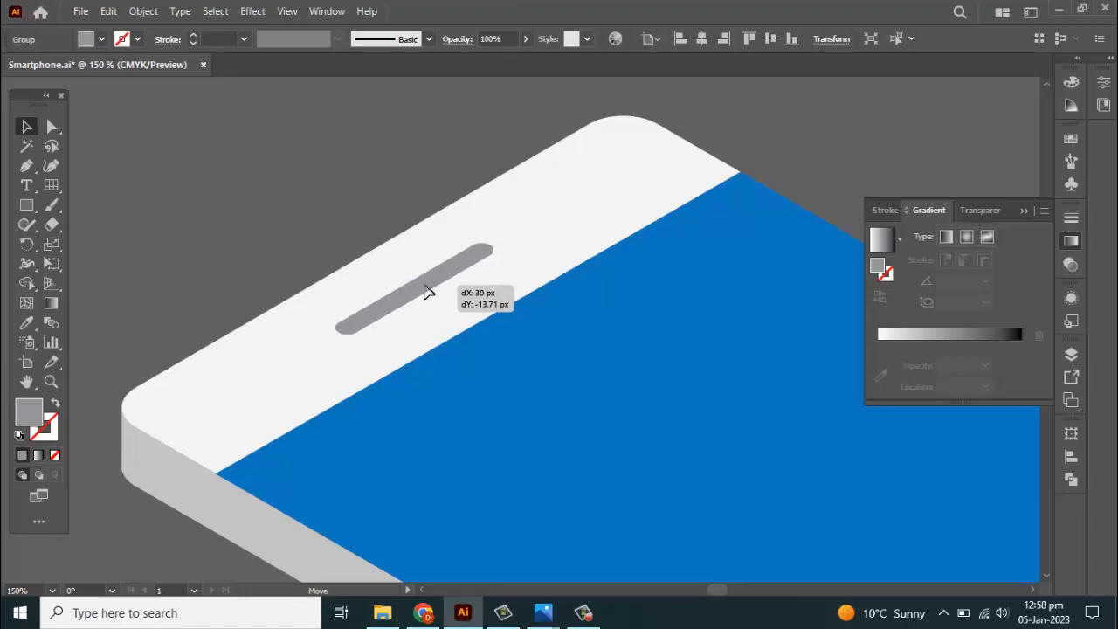
{"action": "left_click_drag", "start_coordinate": [427, 290], "coordinate": [414, 291]}
{"action": "left_click", "coordinate": [233, 205]}
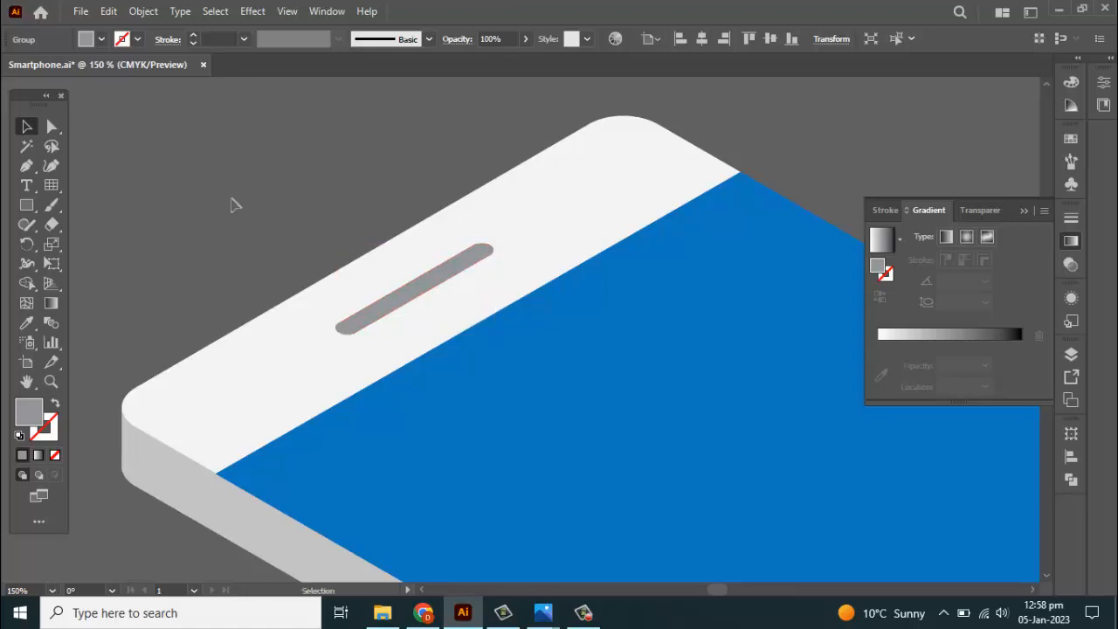
Draw a small grey circle with the Ellipse tool on the empty area beside the phone's upper end
{"action": "key", "text": "ctrl+minus"}
{"action": "key", "text": "ctrl+minus"}
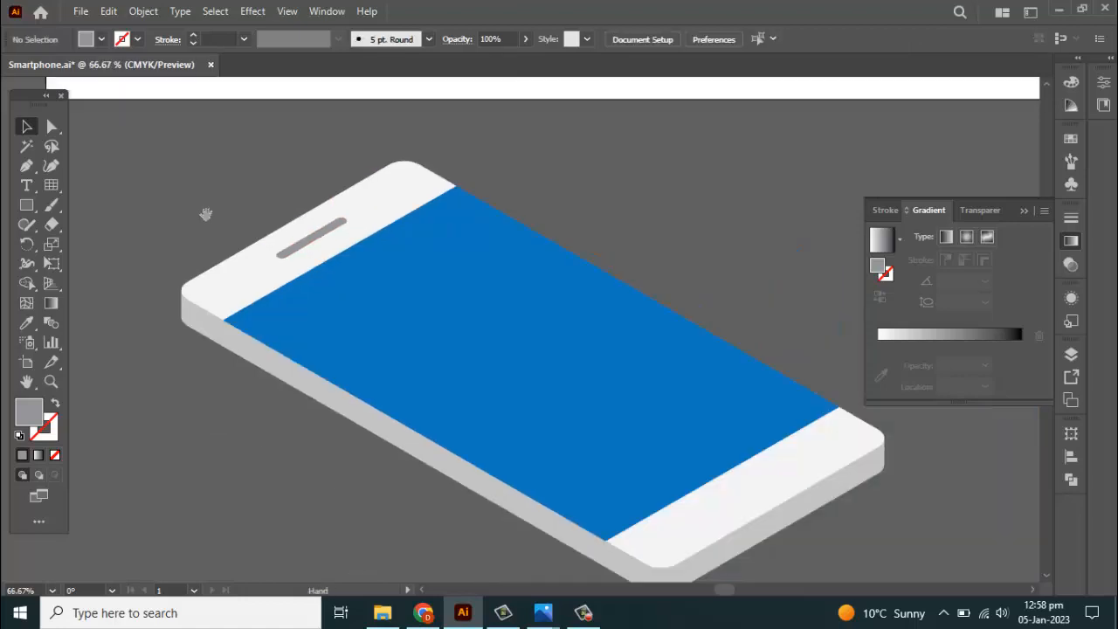
{"action": "left_click_drag", "start_coordinate": [204, 215], "coordinate": [273, 226]}
{"action": "scroll", "coordinate": [317, 301], "scroll_direction": "up", "scroll_amount": 2}
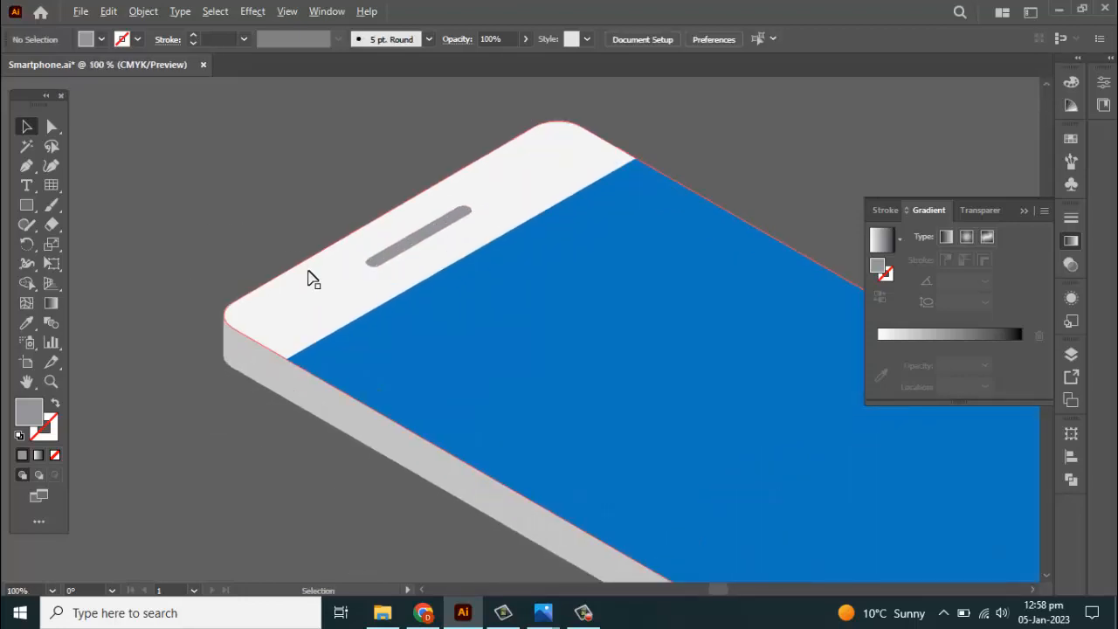
{"action": "scroll", "coordinate": [317, 291], "scroll_direction": "up", "scroll_amount": 2}
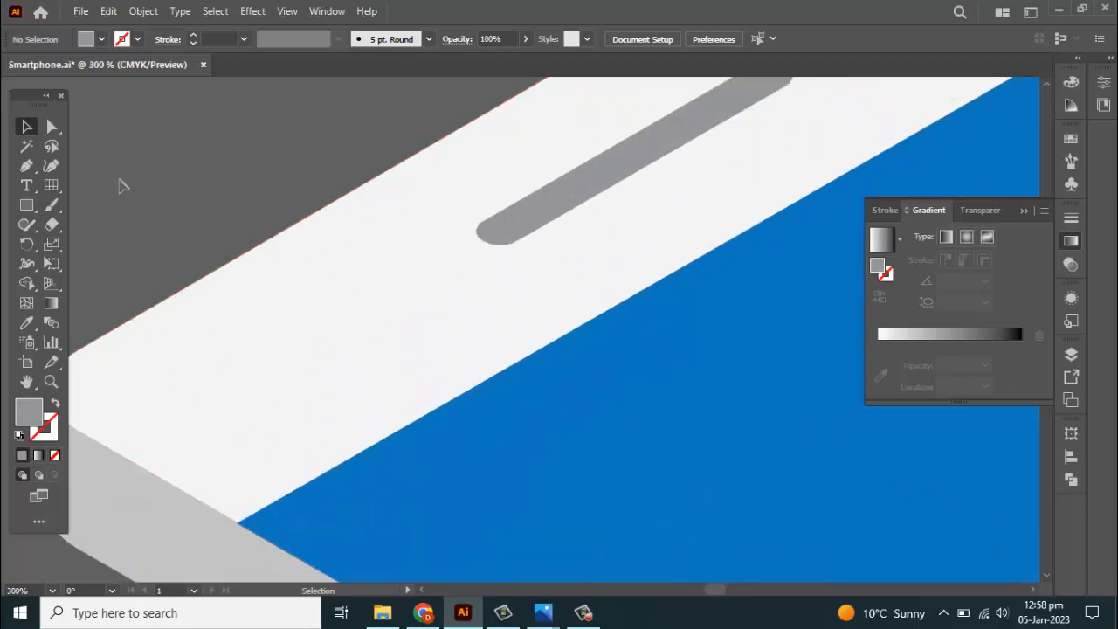
{"action": "mouse_move", "coordinate": [26, 204]}
{"action": "left_mouse_down"}
{"action": "mouse_move", "coordinate": [100, 205]}
{"action": "mouse_move", "coordinate": [90, 246]}
{"action": "left_mouse_up"}
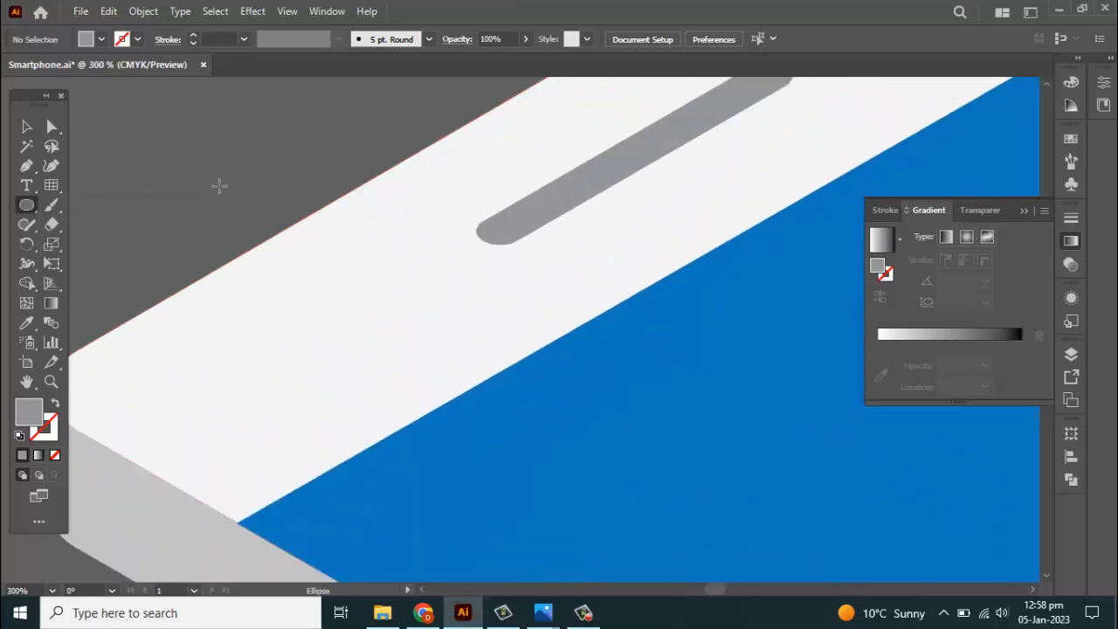
{"action": "left_click_drag", "start_coordinate": [219, 183], "coordinate": [249, 213]}
{"action": "key", "text": "v"}
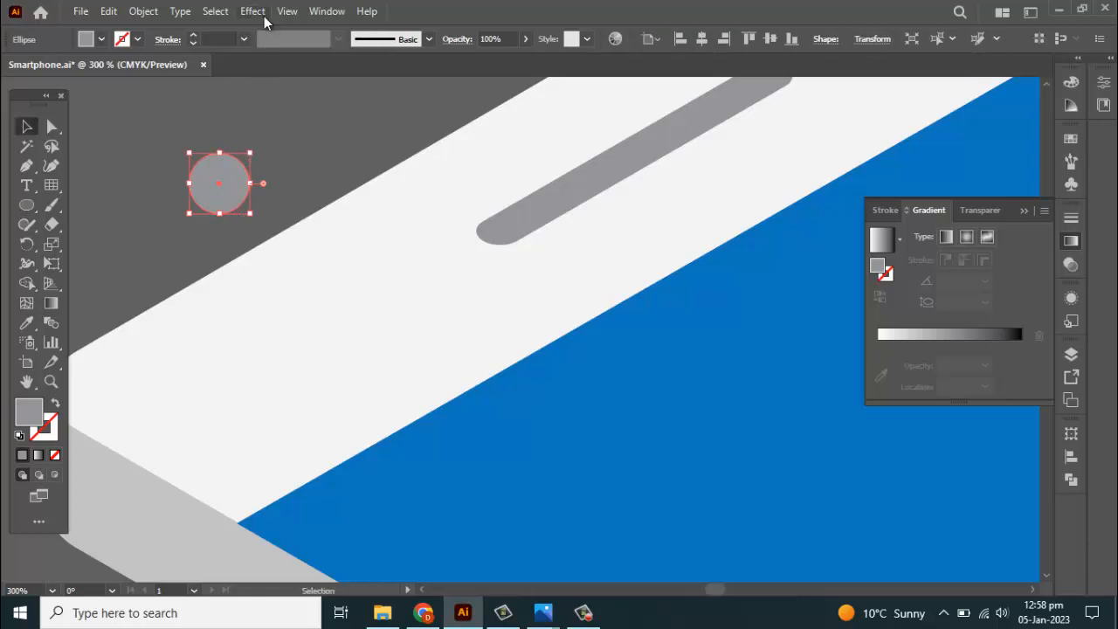
Apply 3D Extrude & Bevel (Classic) to the grey circle with the Isometric Top position and an extrude depth of 0 pt
{"action": "left_click", "coordinate": [253, 11]}
{"action": "mouse_move", "coordinate": [311, 109]}
{"action": "mouse_move", "coordinate": [550, 197]}
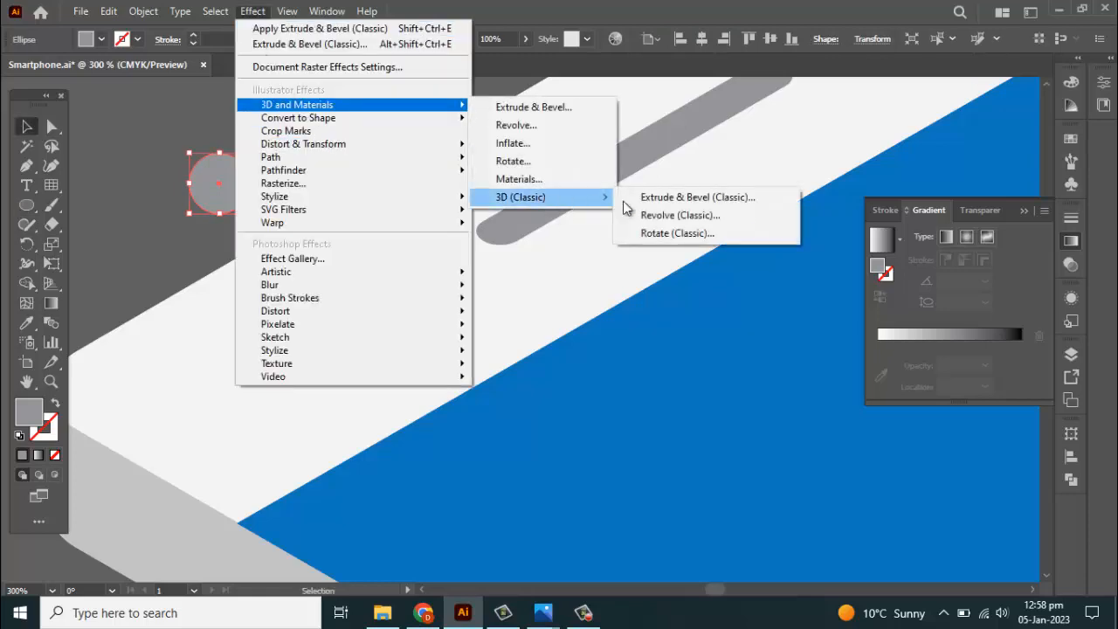
{"action": "left_click", "coordinate": [676, 200]}
{"action": "left_click", "coordinate": [868, 91]}
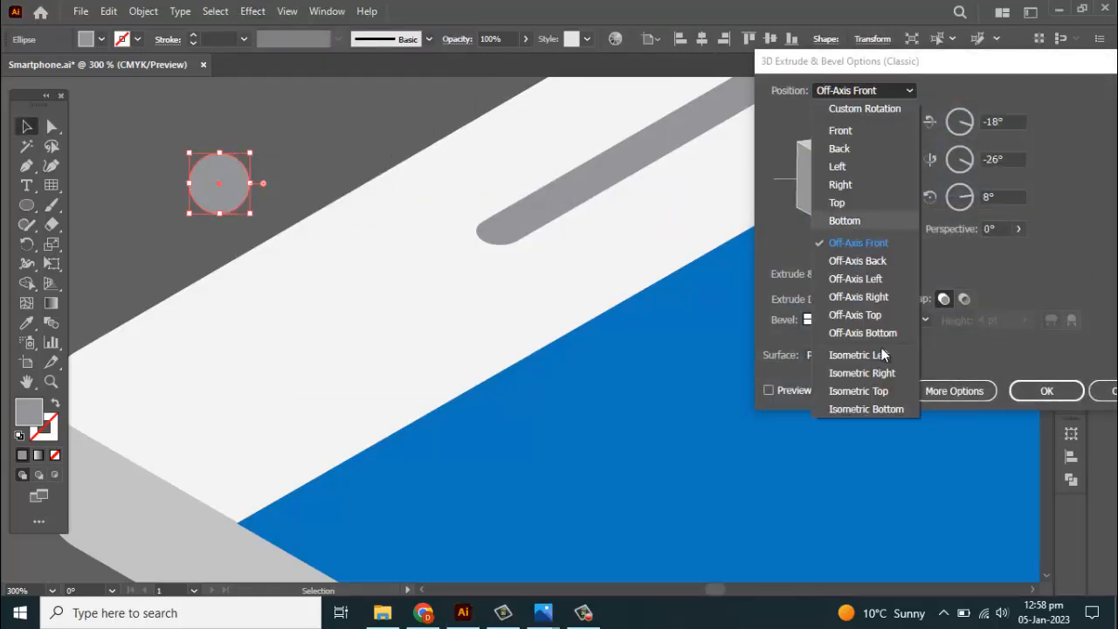
{"action": "left_click", "coordinate": [882, 389]}
{"action": "left_click", "coordinate": [777, 390]}
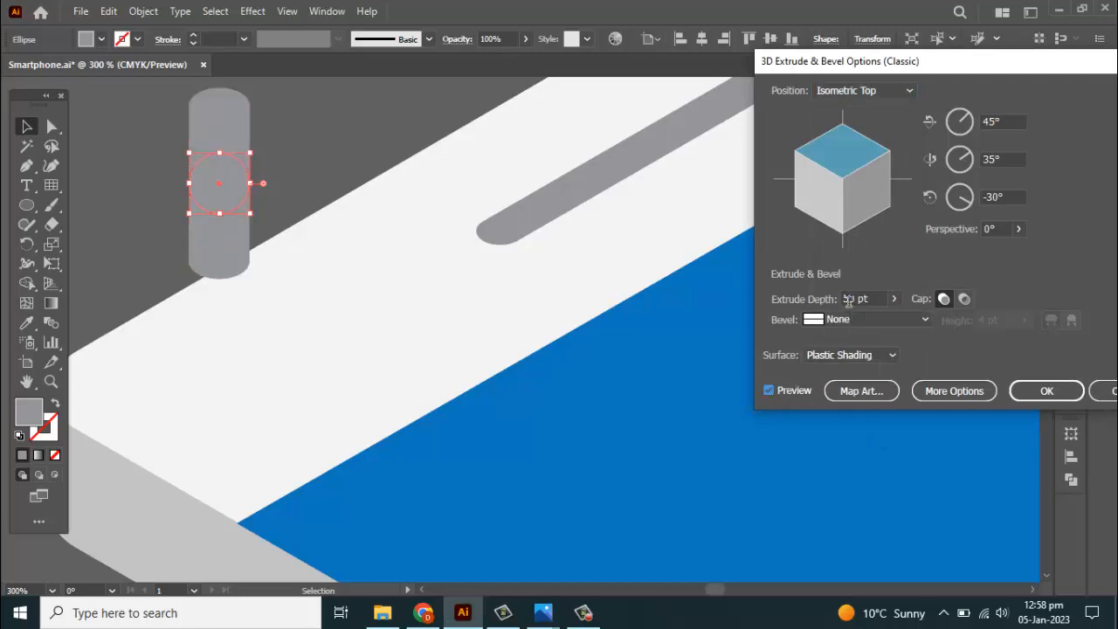
{"action": "left_click_drag", "start_coordinate": [850, 300], "coordinate": [808, 345]}
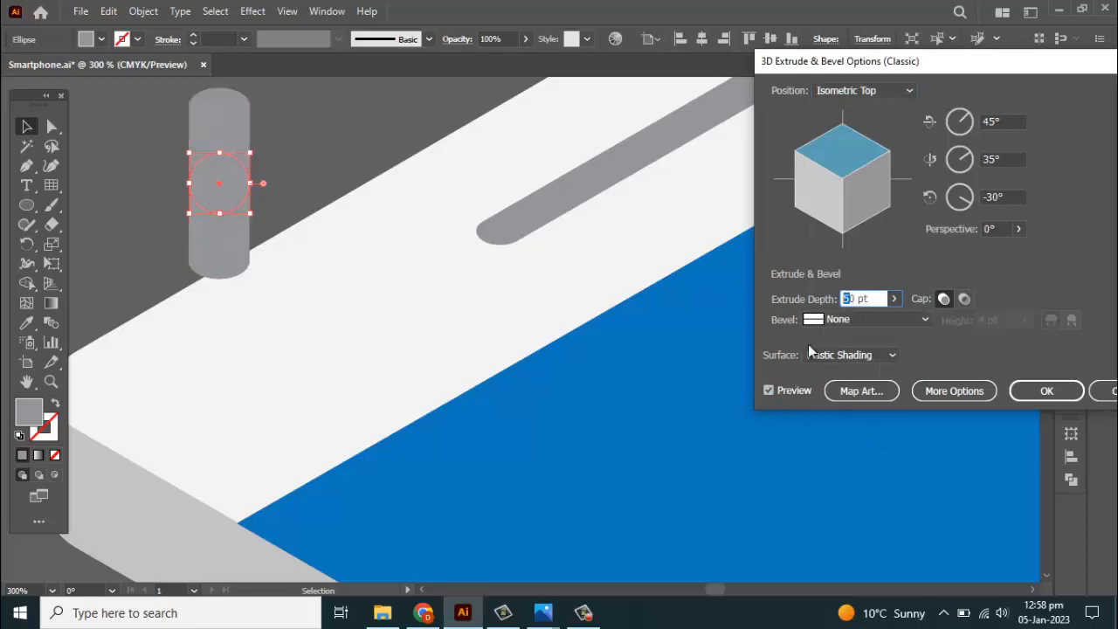
{"action": "left_click", "coordinate": [790, 389]}
{"action": "left_click", "coordinate": [1016, 393]}
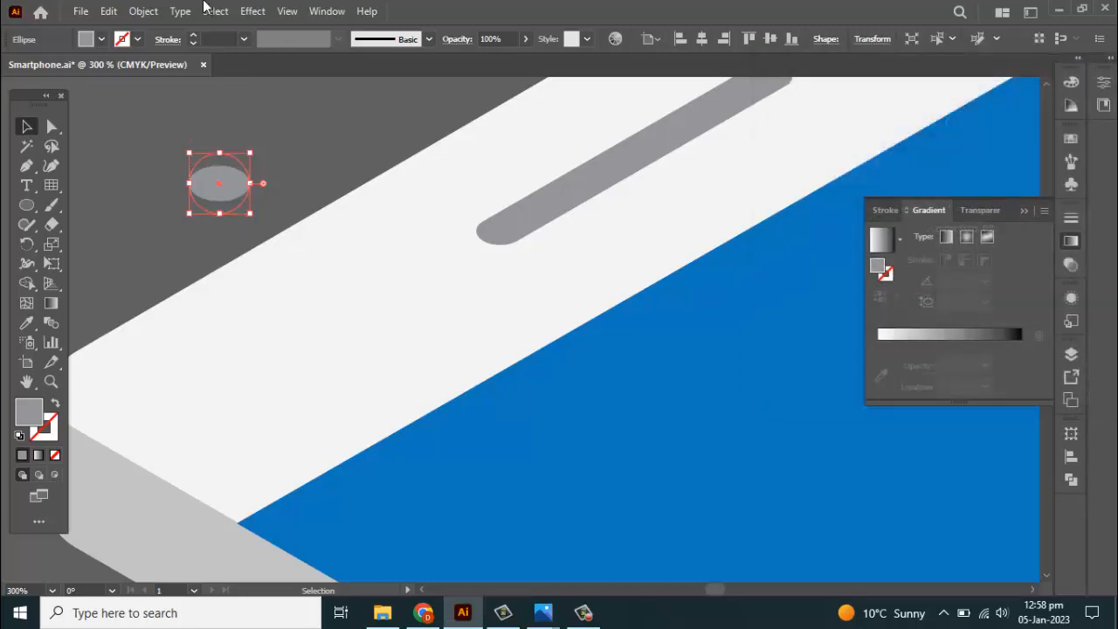
Expand the flattened circle's appearance, move it onto the white strip near the bar's lower end, and deselect it
{"action": "left_click", "coordinate": [143, 10]}
{"action": "left_click", "coordinate": [270, 217]}
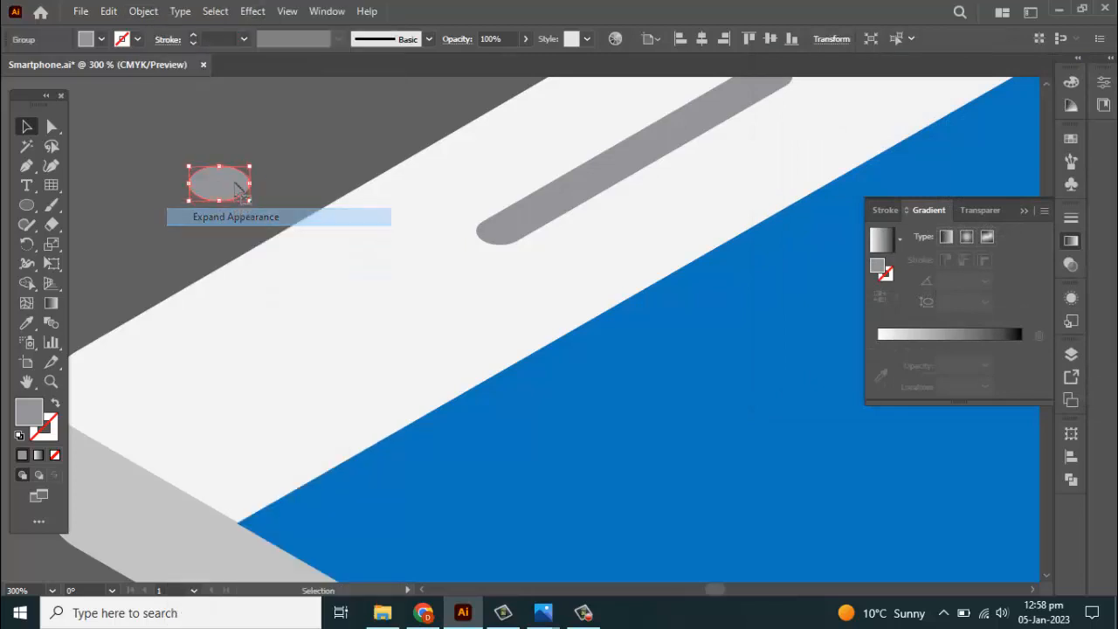
{"action": "left_click_drag", "start_coordinate": [351, 253], "coordinate": [439, 281]}
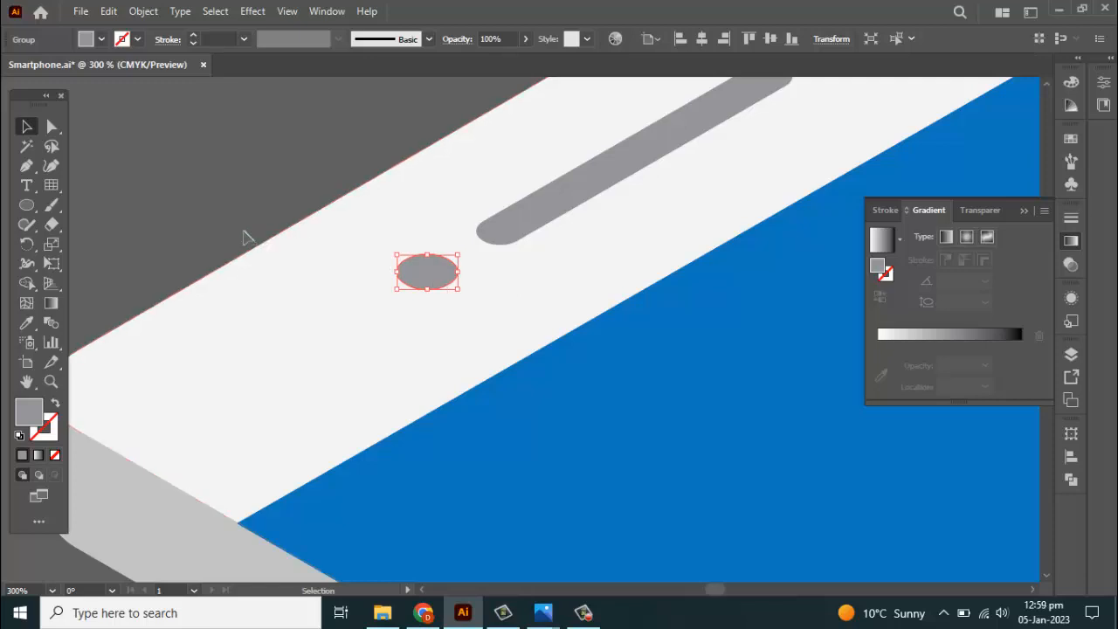
{"action": "left_click", "coordinate": [195, 200]}
Scale the small ellipse down slightly, line it up with the bar's lower end, and deselect it
{"action": "scroll", "coordinate": [197, 201], "scroll_direction": "down", "scroll_amount": 3}
{"action": "scroll", "coordinate": [195, 199], "scroll_direction": "down", "scroll_amount": 1}
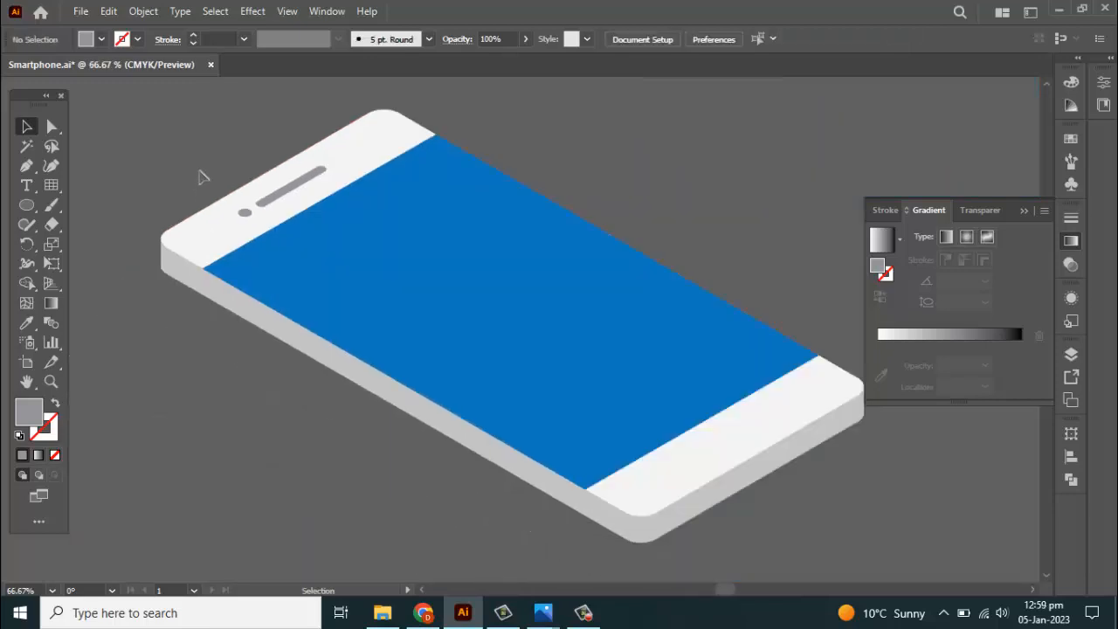
{"action": "scroll", "coordinate": [200, 177], "scroll_direction": "up", "scroll_amount": 1}
{"action": "scroll", "coordinate": [183, 173], "scroll_direction": "up", "scroll_amount": 1}
{"action": "scroll", "coordinate": [384, 288], "scroll_direction": "up", "scroll_amount": 4}
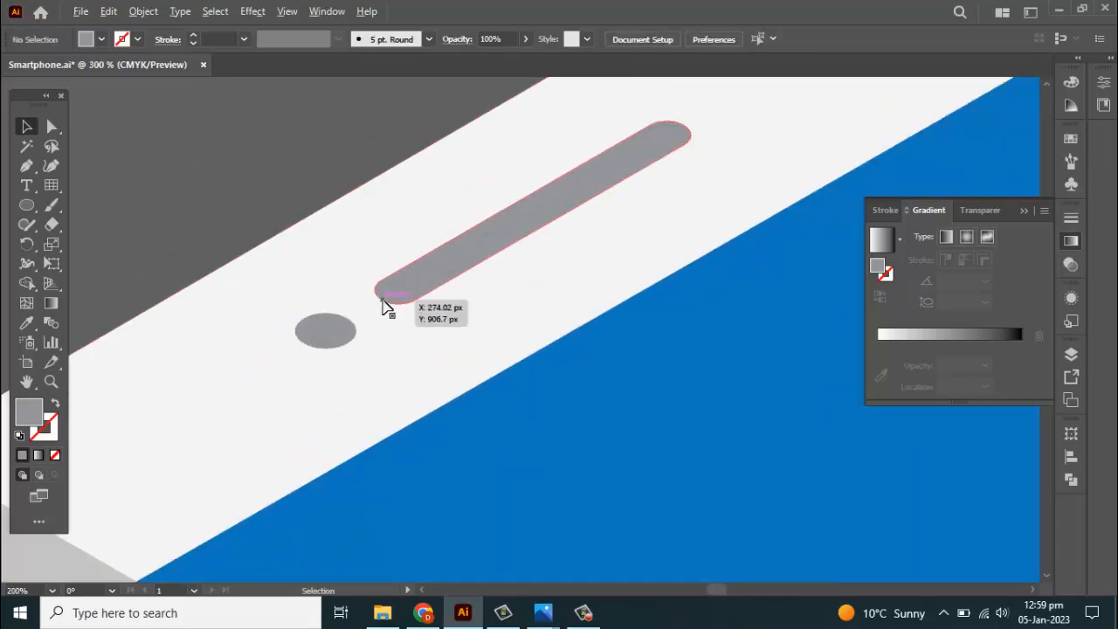
{"action": "left_click", "coordinate": [334, 382]}
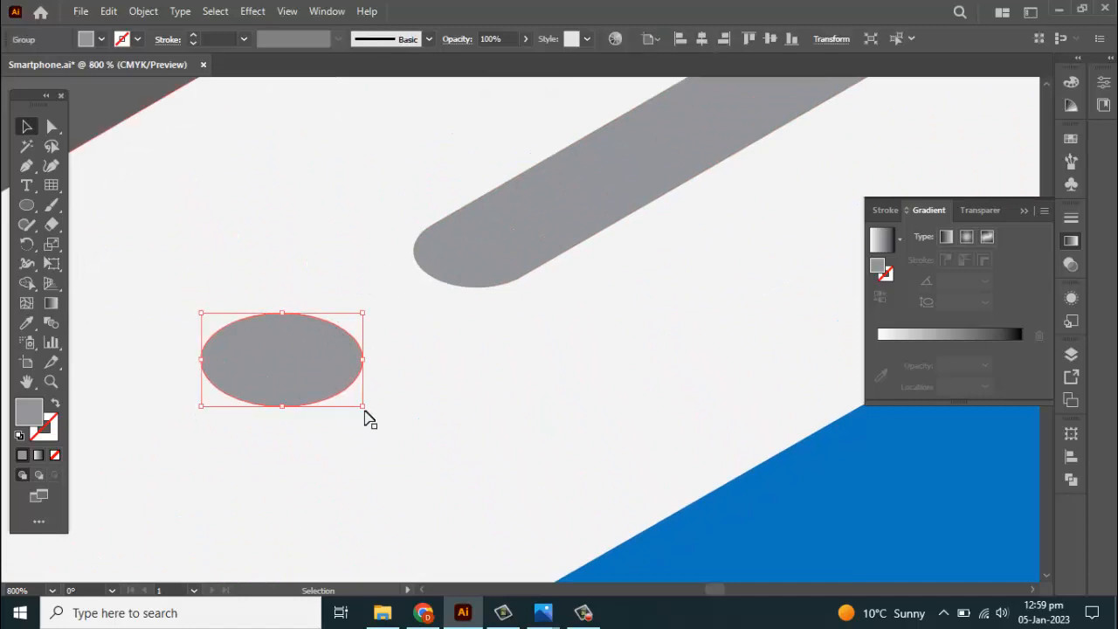
{"action": "left_click_drag", "start_coordinate": [362, 406], "coordinate": [350, 398]}
{"action": "left_click_drag", "start_coordinate": [288, 367], "coordinate": [310, 356]}
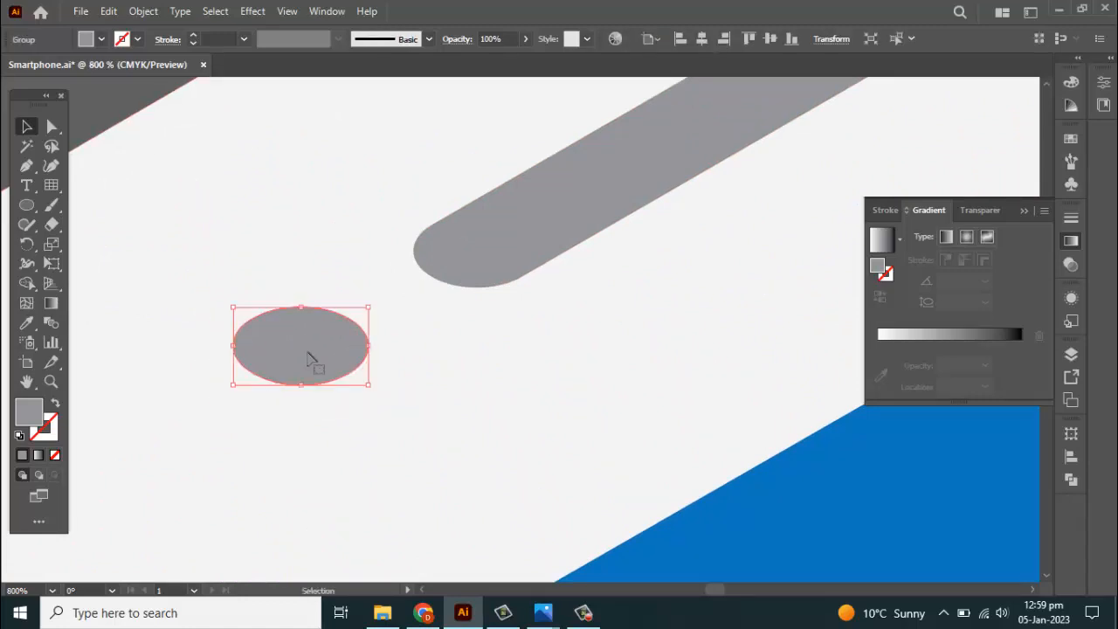
{"action": "scroll", "coordinate": [310, 356], "scroll_direction": "down", "scroll_amount": 3}
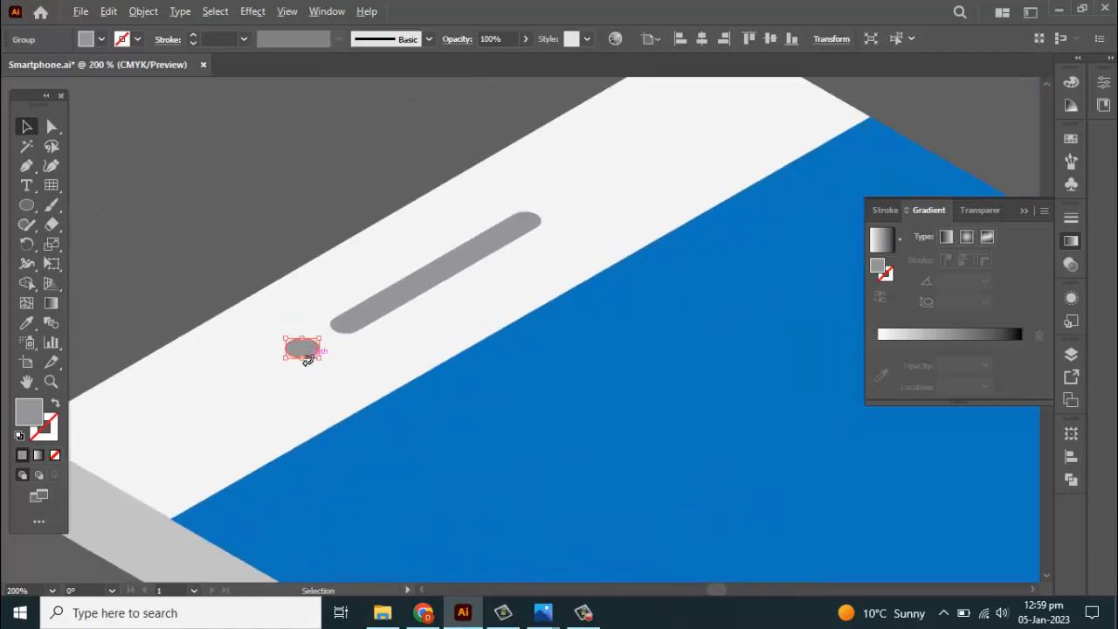
{"action": "left_click", "coordinate": [255, 282]}
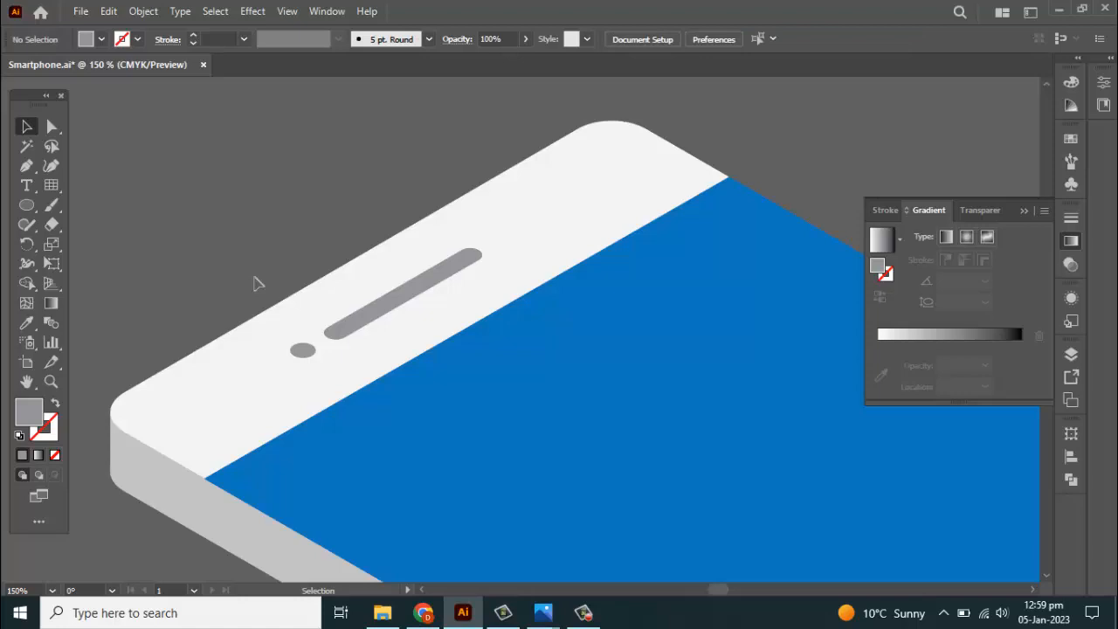
Duplicate the small grey ellipse to the upper side of the speaker bar, enlarge it, and deselect it
{"action": "scroll", "coordinate": [312, 336], "scroll_direction": "up", "scroll_amount": 1}
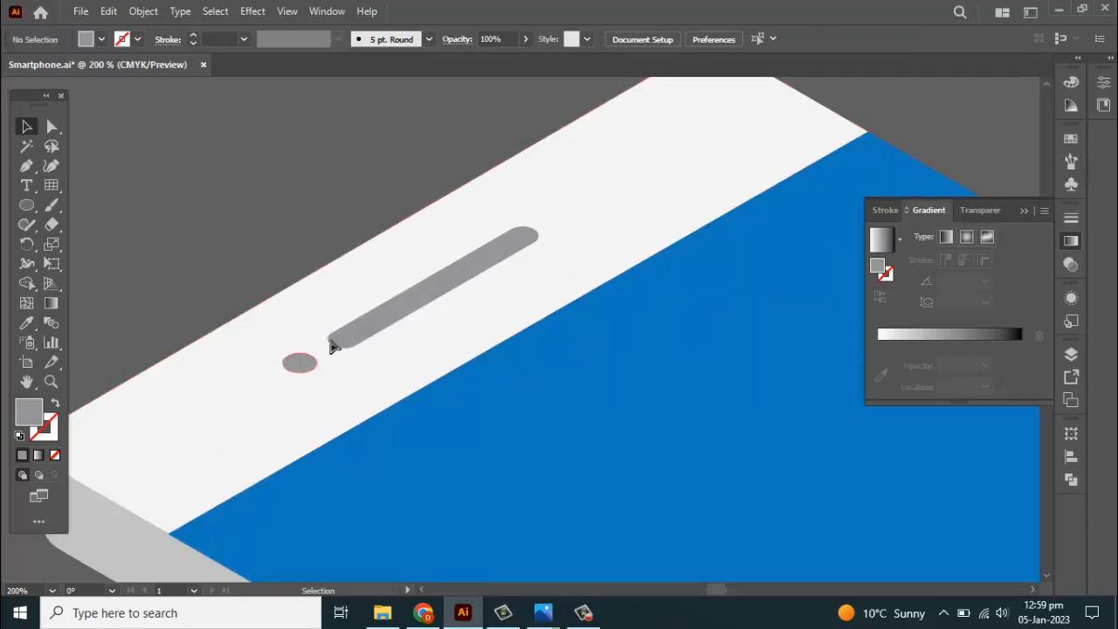
{"action": "left_click_drag", "start_coordinate": [304, 358], "coordinate": [467, 305]}
{"action": "scroll", "coordinate": [413, 262], "scroll_direction": "up", "scroll_amount": 2}
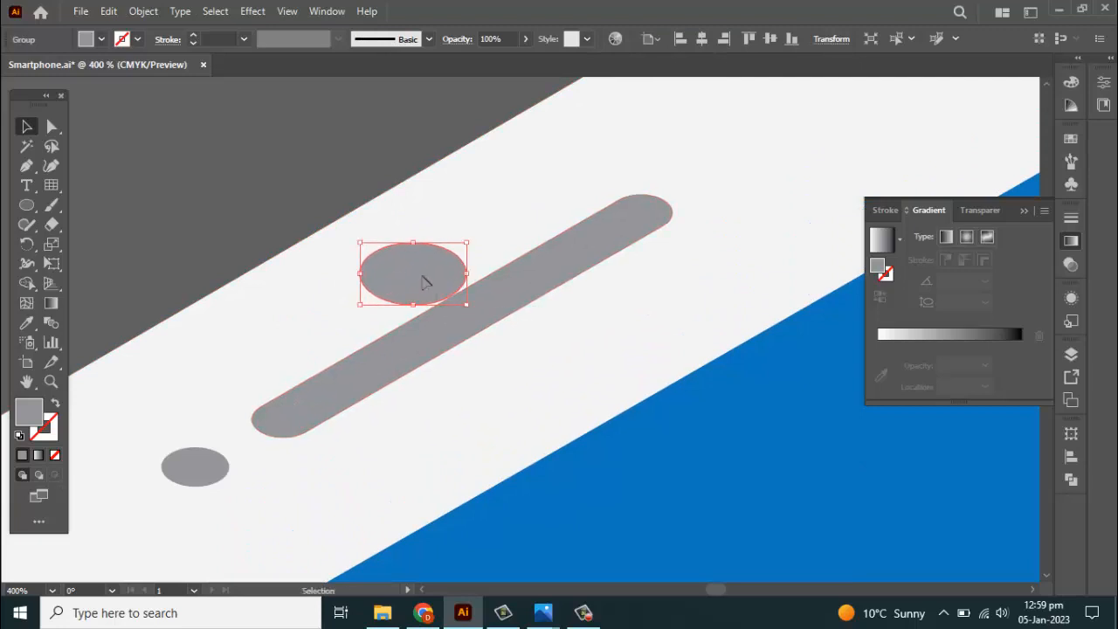
{"action": "mouse_move", "coordinate": [422, 276]}
{"action": "left_mouse_down"}
{"action": "mouse_move", "coordinate": [399, 278]}
{"action": "mouse_move", "coordinate": [412, 269]}
{"action": "left_mouse_up"}
{"action": "left_click", "coordinate": [219, 192]}
{"action": "scroll", "coordinate": [219, 192], "scroll_direction": "down", "scroll_amount": 3}
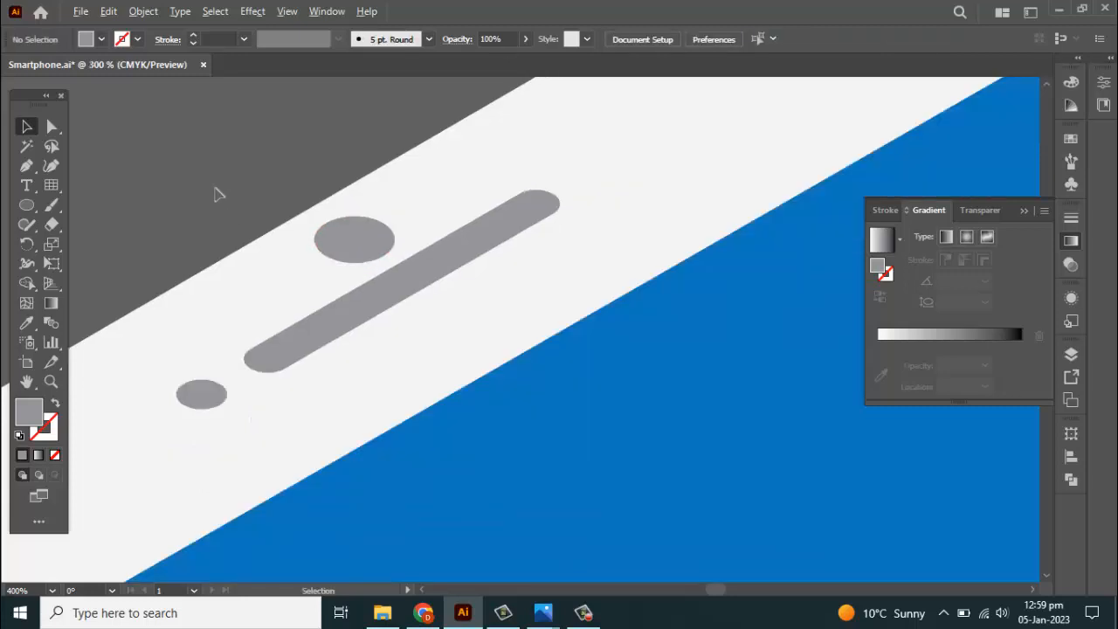
Fine-tune the position of the larger ellipse above the speaker bar and deselect it
{"action": "scroll", "coordinate": [219, 192], "scroll_direction": "up", "scroll_amount": 3}
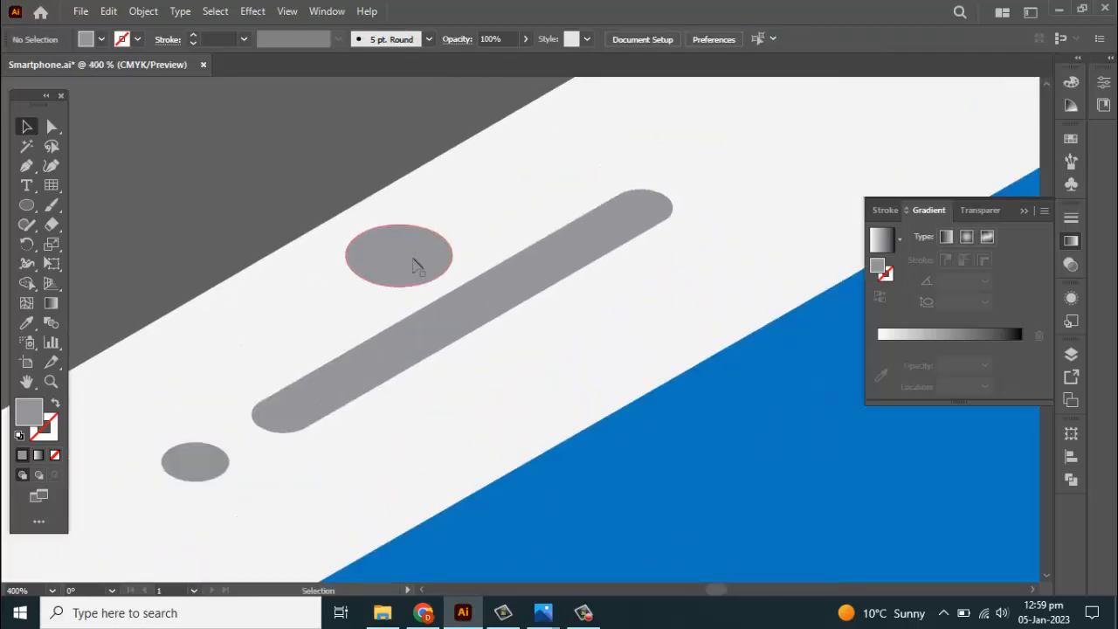
{"action": "left_click_drag", "start_coordinate": [415, 265], "coordinate": [416, 266]}
{"action": "left_click", "coordinate": [220, 189]}
{"action": "scroll", "coordinate": [221, 189], "scroll_direction": "down", "scroll_amount": 6}
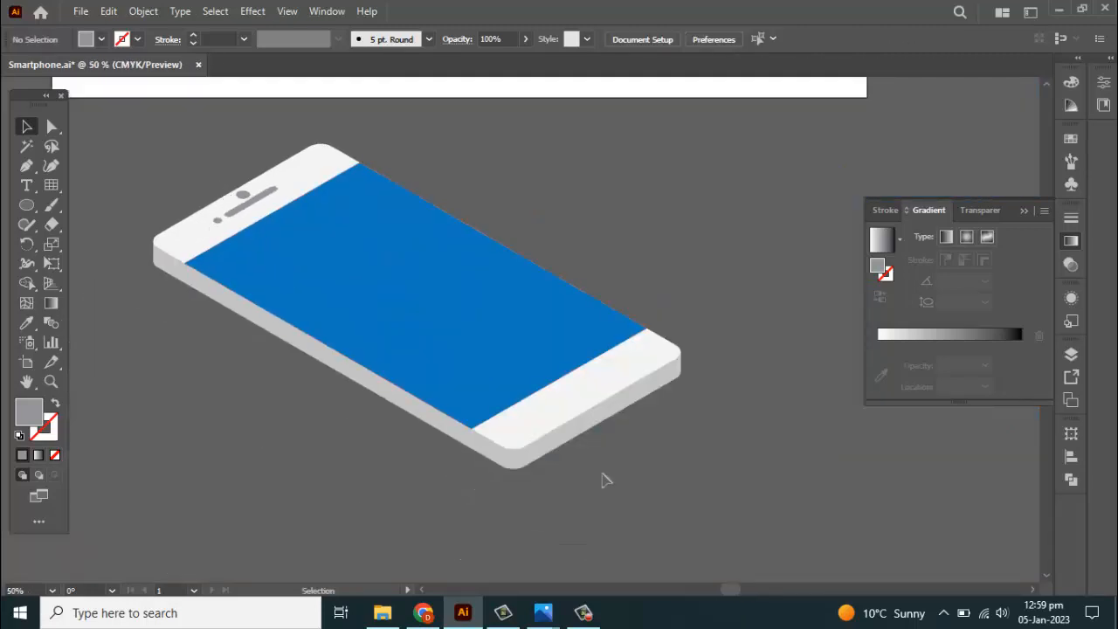
Draw a grey horizontal rectangle on the empty area beside the phone's lower end
{"action": "left_click_drag", "start_coordinate": [649, 483], "coordinate": [534, 433]}
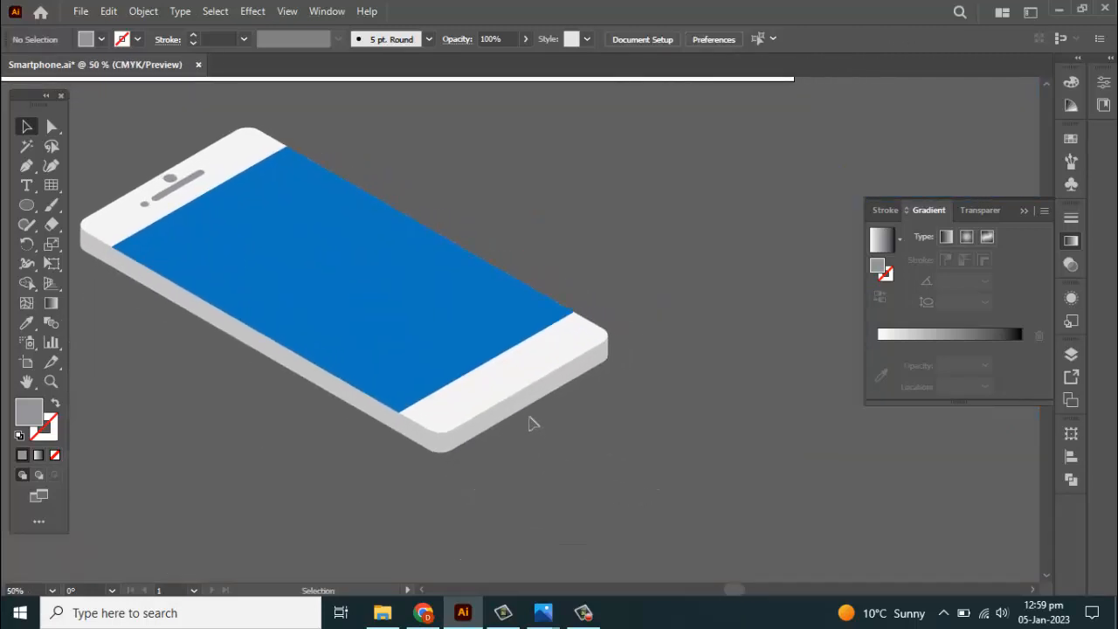
{"action": "scroll", "coordinate": [530, 424], "scroll_direction": "up", "scroll_amount": 3}
{"action": "key", "text": "m"}
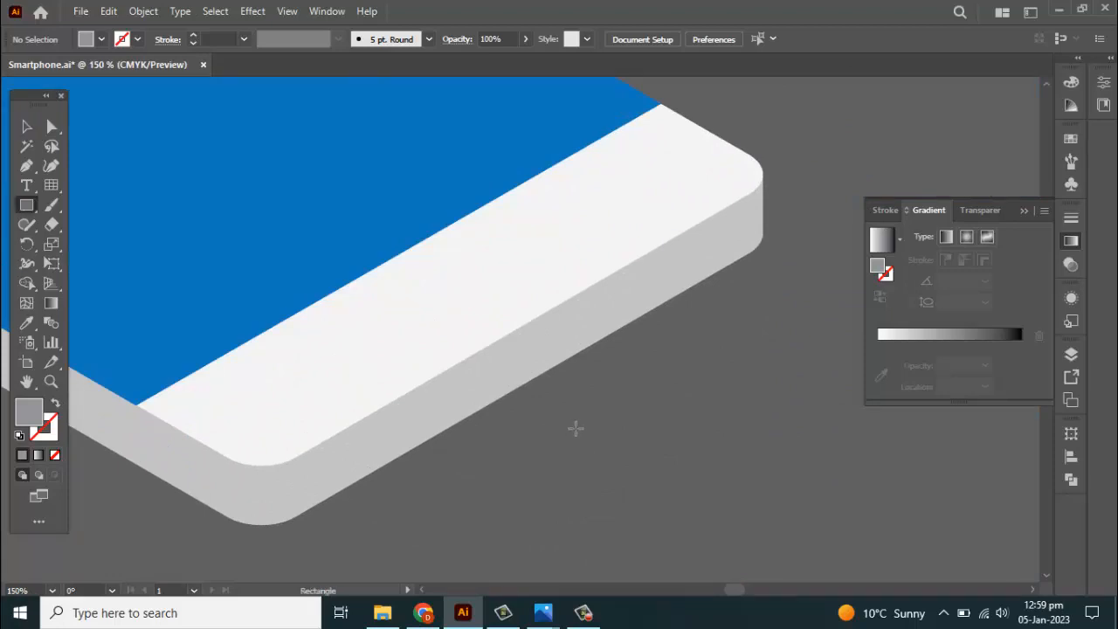
{"action": "left_click_drag", "start_coordinate": [571, 408], "coordinate": [781, 486]}
Round the rectangle's corners fully into a pill shape and widen it slightly
{"action": "key", "text": "v"}
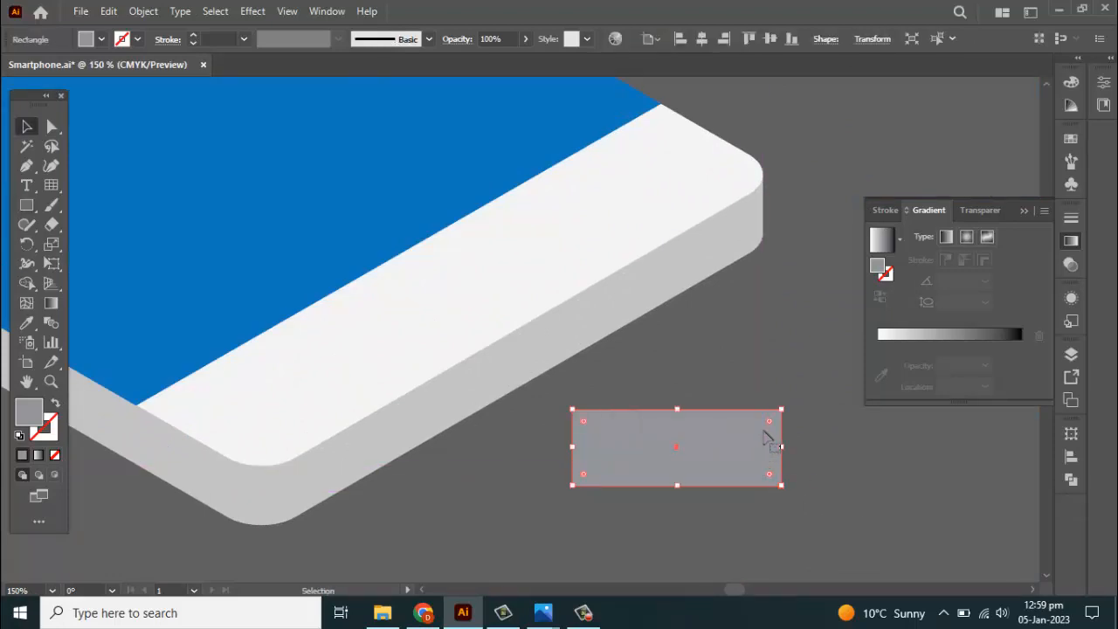
{"action": "left_click_drag", "start_coordinate": [749, 439], "coordinate": [583, 434]}
{"action": "left_click", "coordinate": [143, 12]}
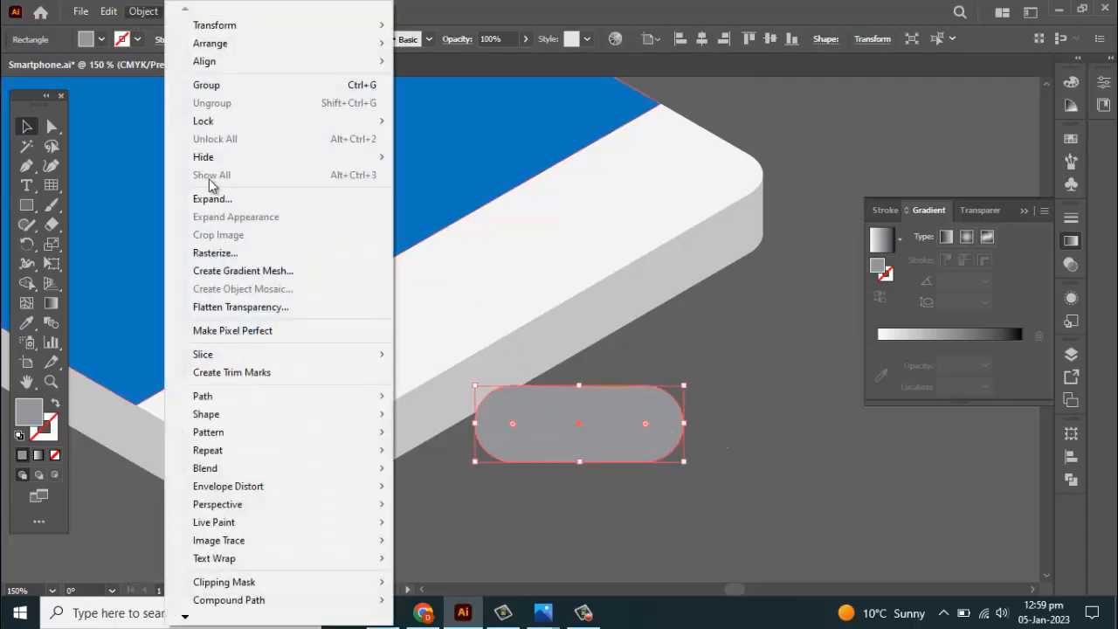
{"action": "left_click", "coordinate": [630, 388]}
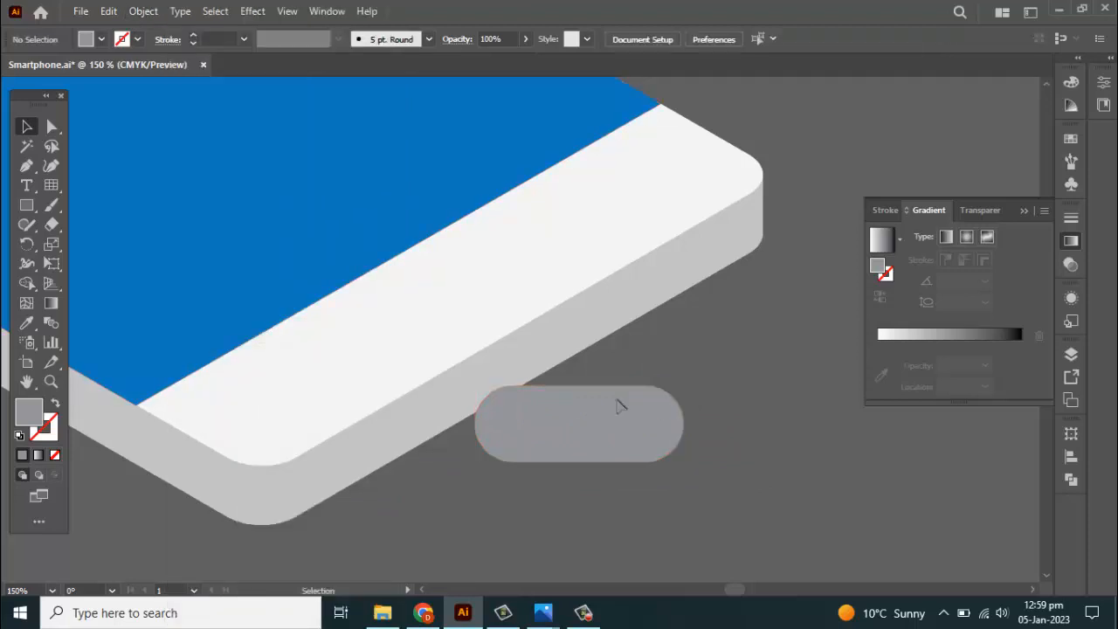
{"action": "left_click", "coordinate": [619, 403]}
{"action": "left_click_drag", "start_coordinate": [685, 424], "coordinate": [698, 424]}
Start 3D Extrude & Bevel (Classic) on the grey pill with the Isometric Top position and preview enabled
{"action": "left_click", "coordinate": [254, 11]}
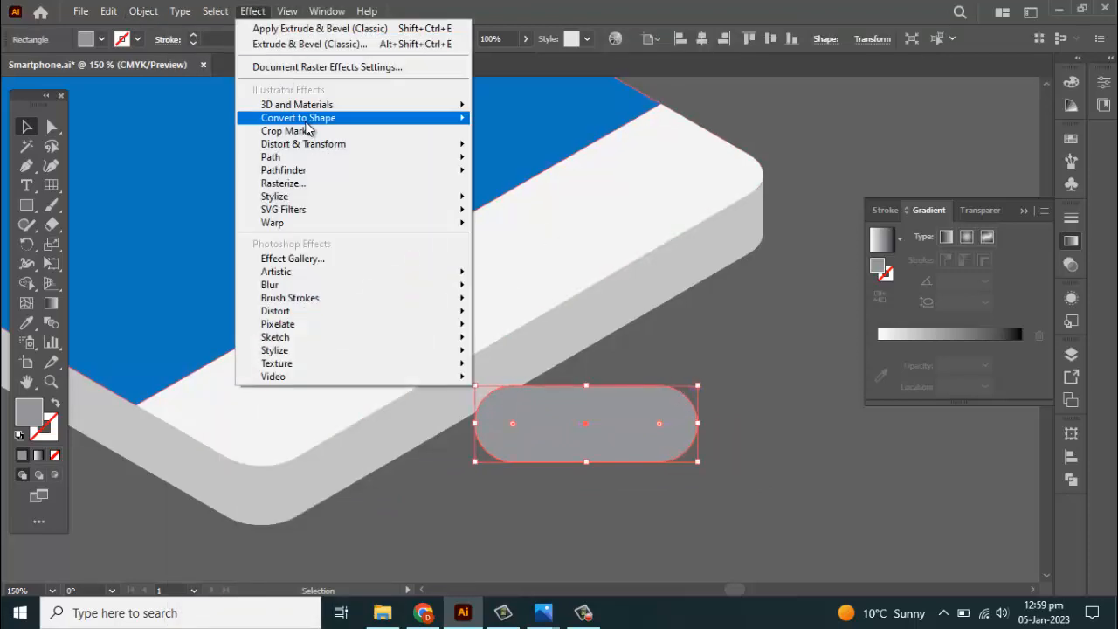
{"action": "mouse_move", "coordinate": [441, 105]}
{"action": "mouse_move", "coordinate": [542, 199]}
{"action": "left_click", "coordinate": [675, 198]}
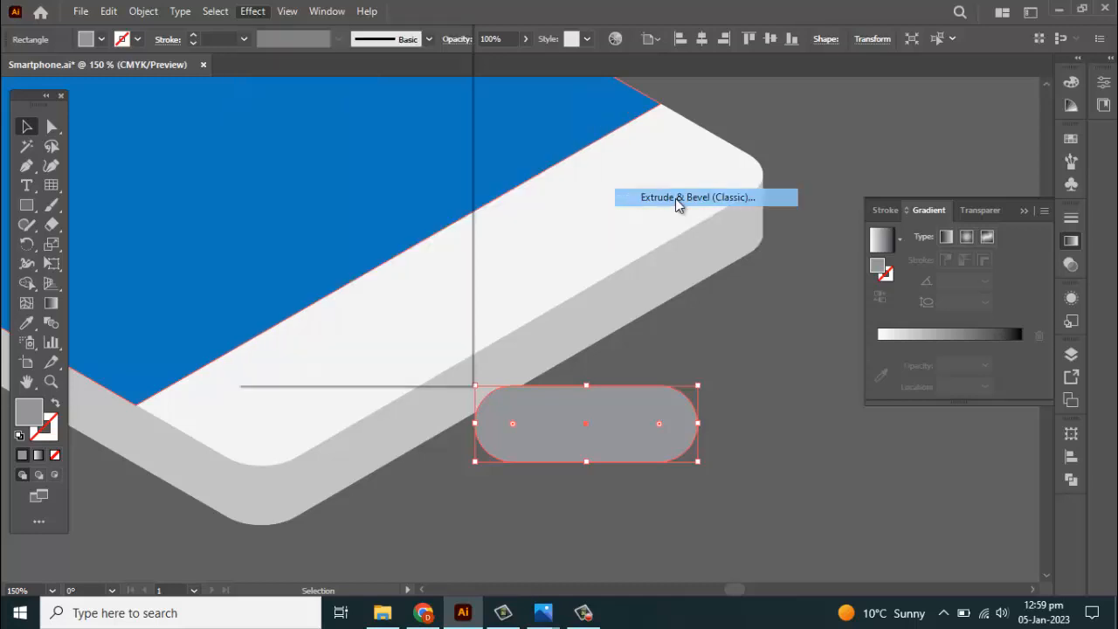
{"action": "left_click", "coordinate": [892, 91]}
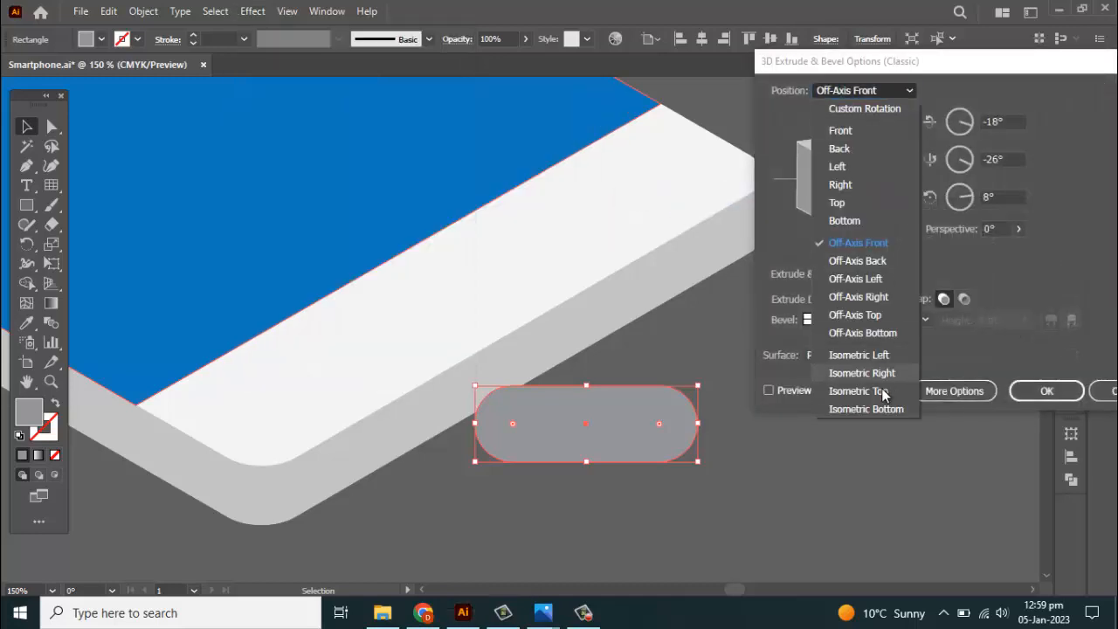
{"action": "left_click", "coordinate": [877, 395]}
{"action": "left_click", "coordinate": [793, 391]}
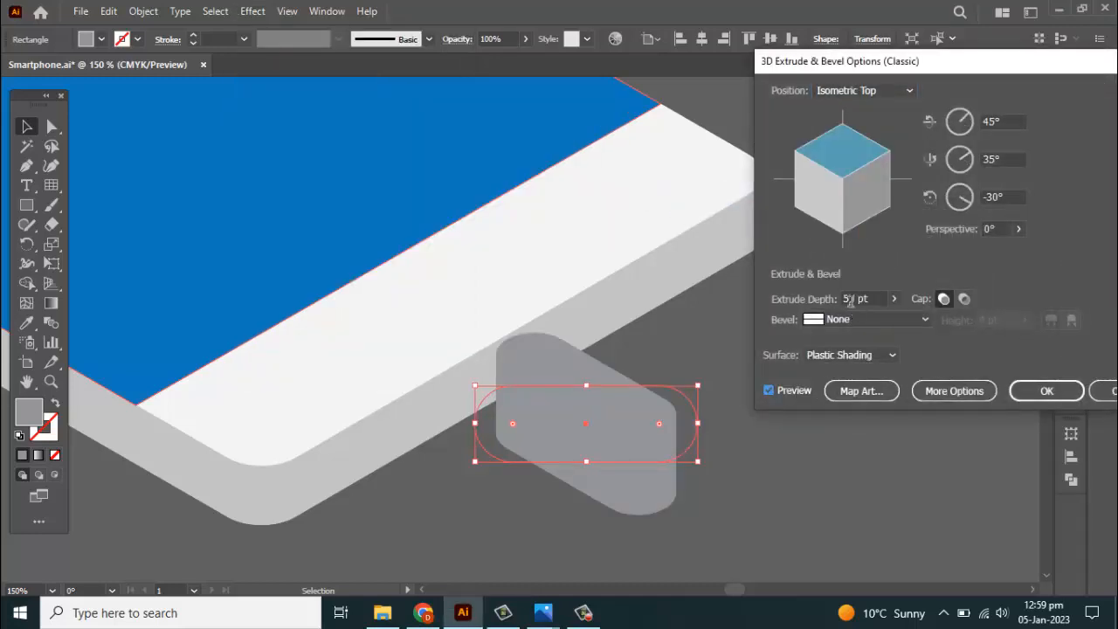
Try an extrude depth of 0 pt for the pill, set it to 4 pt, and preview it
{"action": "double_click", "coordinate": [851, 298]}
{"action": "type", "text": "0"}
{"action": "left_click", "coordinate": [802, 390]}
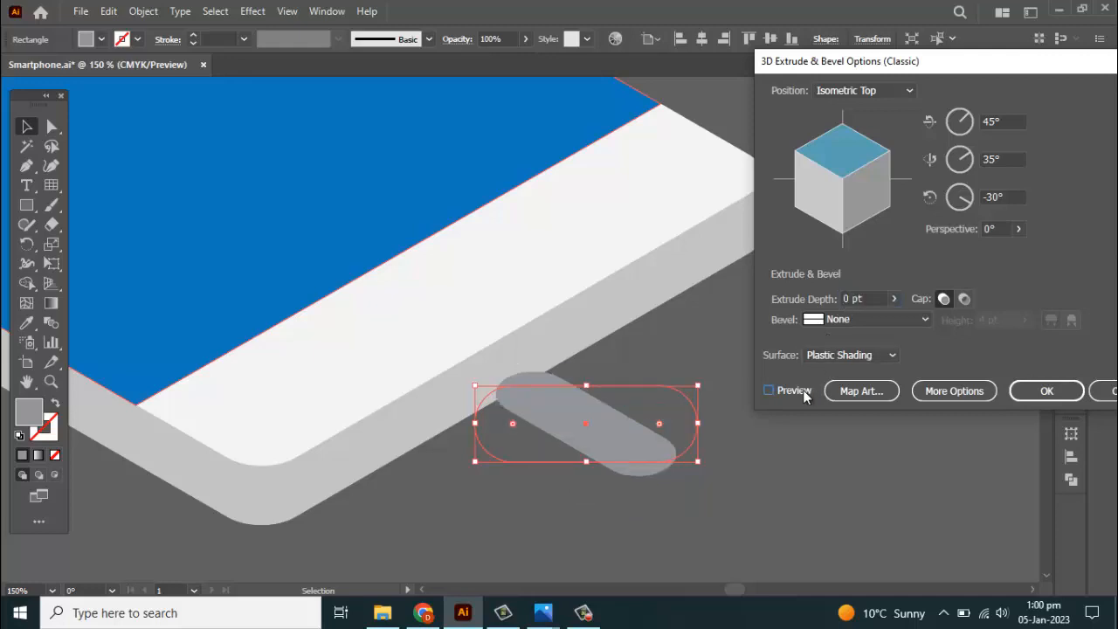
{"action": "double_click", "coordinate": [846, 299]}
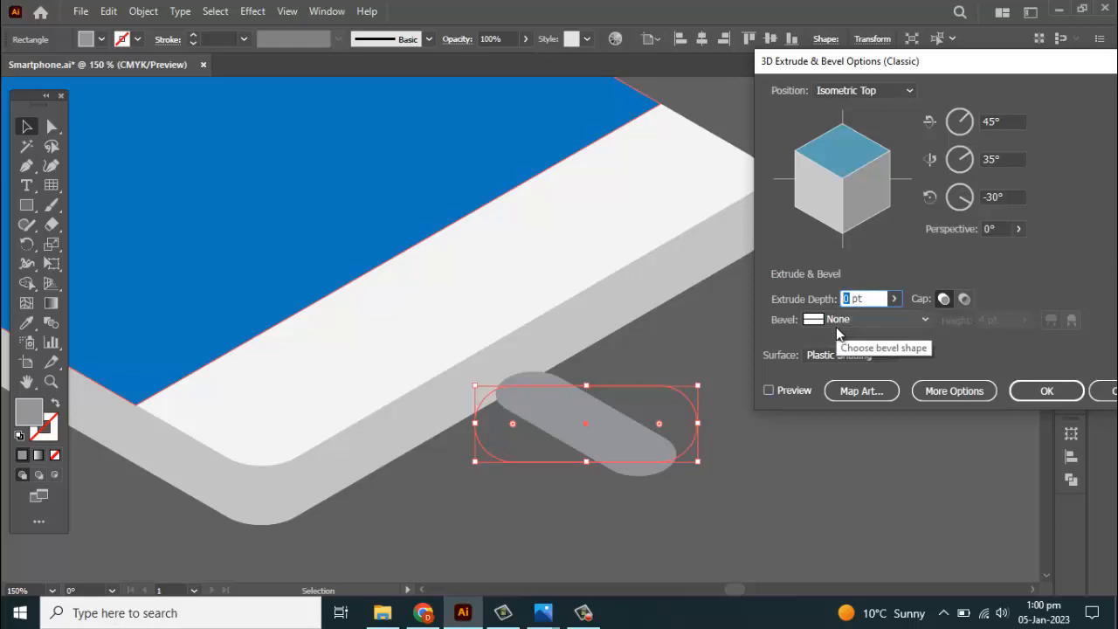
{"action": "type", "text": "4"}
{"action": "left_click", "coordinate": [792, 390]}
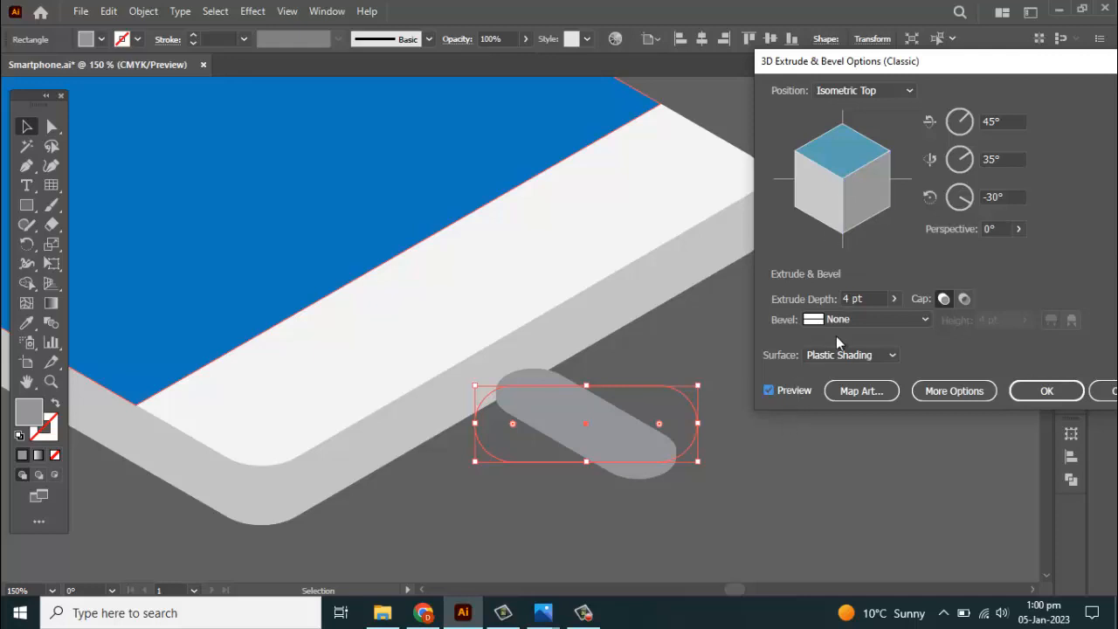
Compare a 2 pt extrude depth in the preview, restore 4 pt, and apply the extrusion
{"action": "left_click", "coordinate": [859, 299]}
{"action": "key", "text": "Down"}
{"action": "key", "text": "Down"}
{"action": "key", "text": "Down"}
{"action": "key", "text": "Down"}
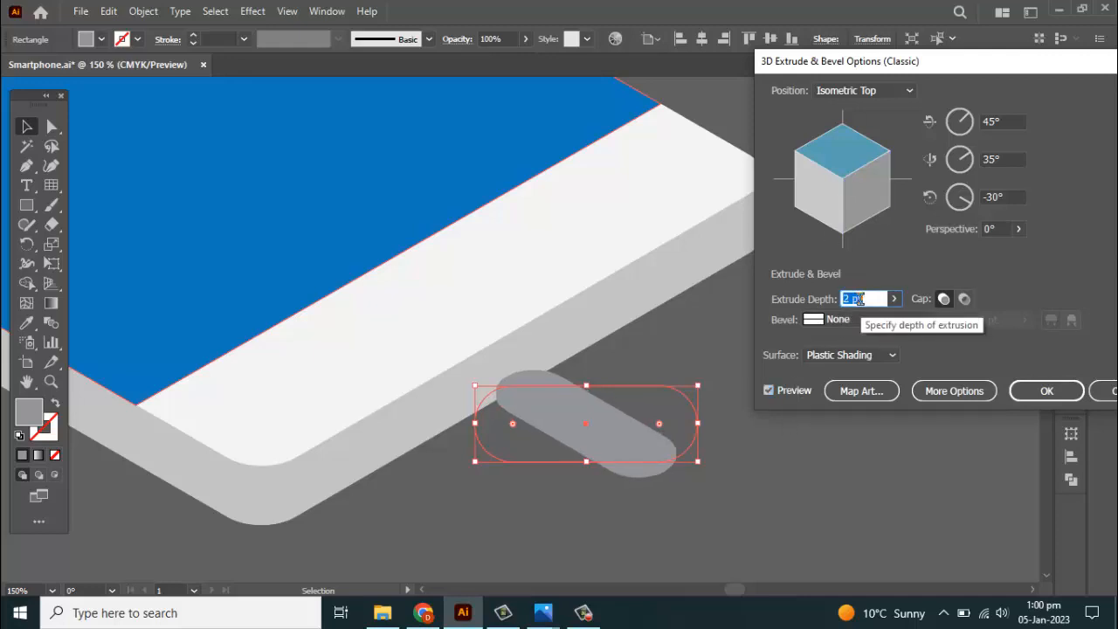
{"action": "key", "text": "Up"}
{"action": "key", "text": "Up"}
{"action": "key", "text": "Up"}
{"action": "key", "text": "Up"}
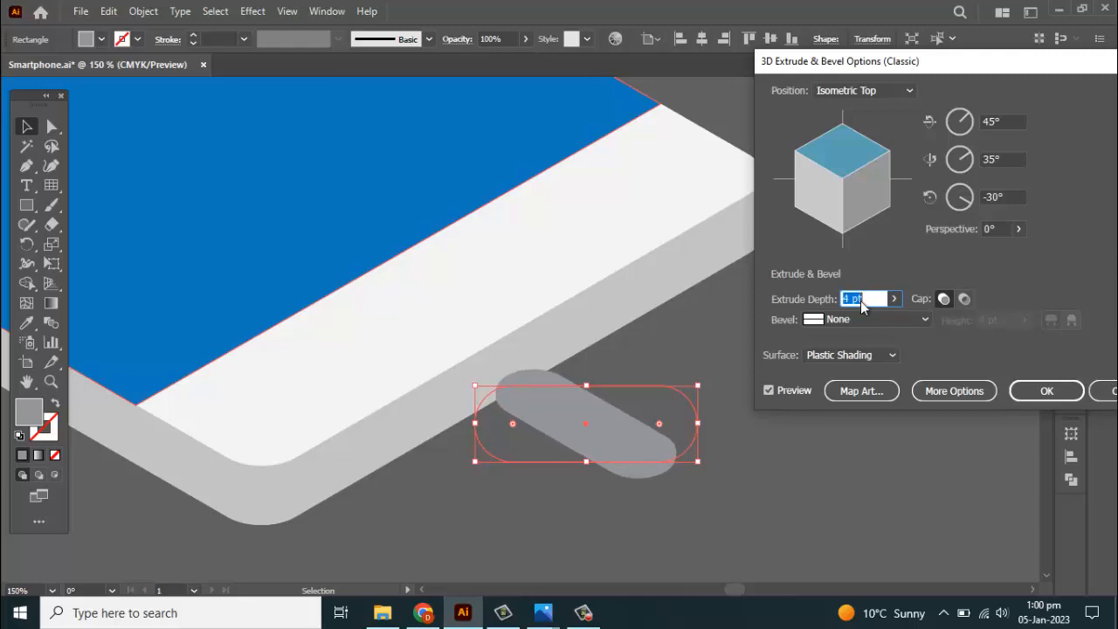
{"action": "left_click", "coordinate": [1040, 391]}
Expand the extruded pill's appearance and reflect it across the vertical axis
{"action": "left_click", "coordinate": [139, 11]}
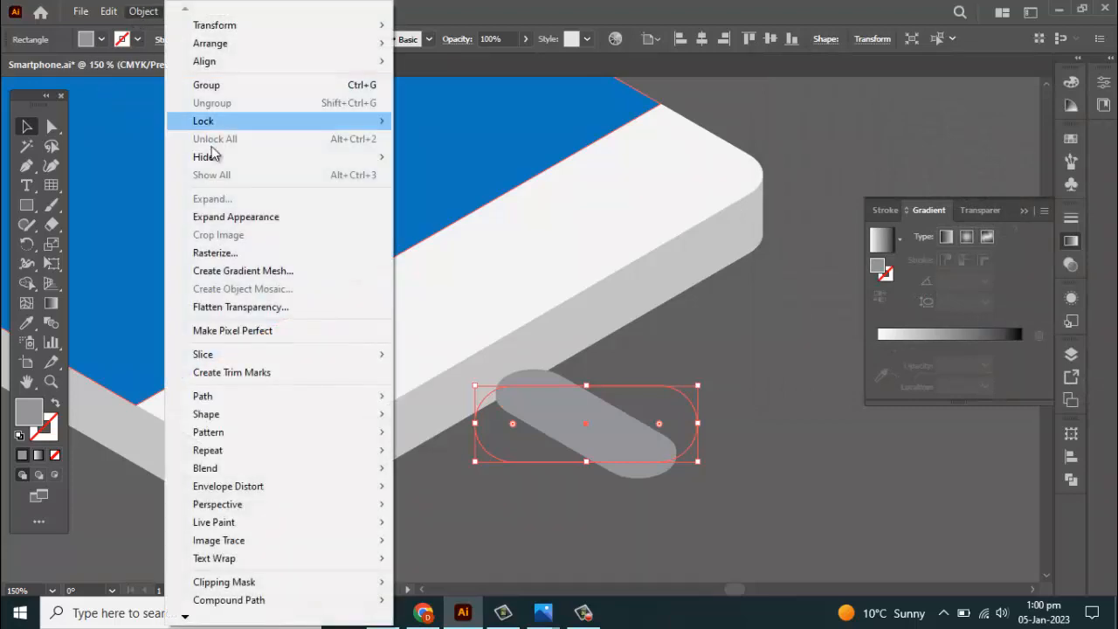
{"action": "left_click", "coordinate": [217, 220]}
{"action": "right_click", "coordinate": [623, 468]}
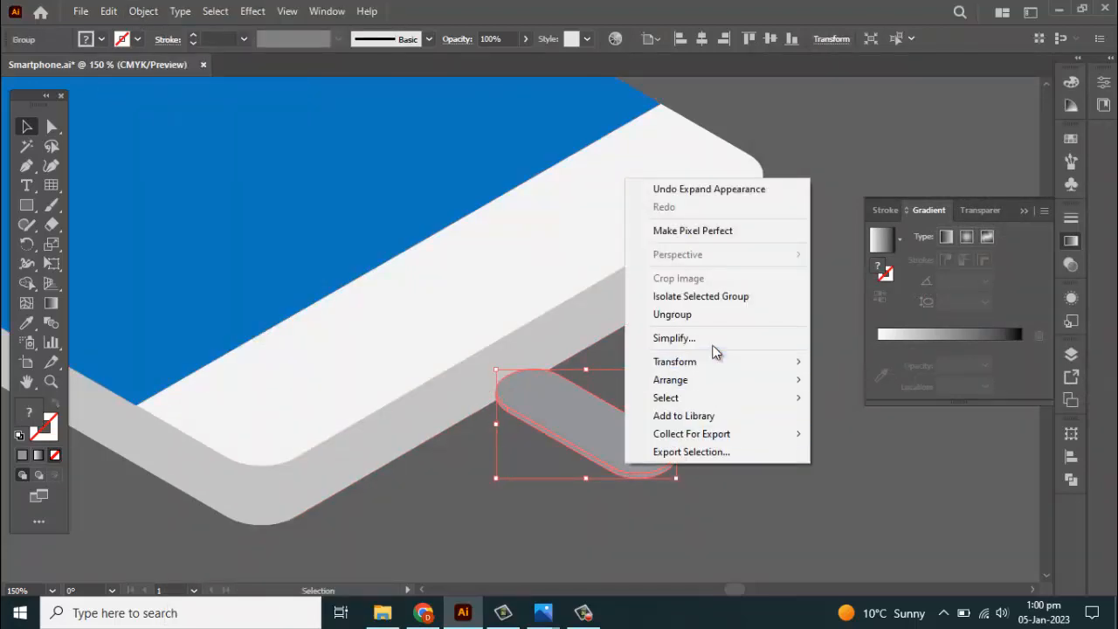
{"action": "mouse_move", "coordinate": [706, 370]}
{"action": "left_click", "coordinate": [851, 425]}
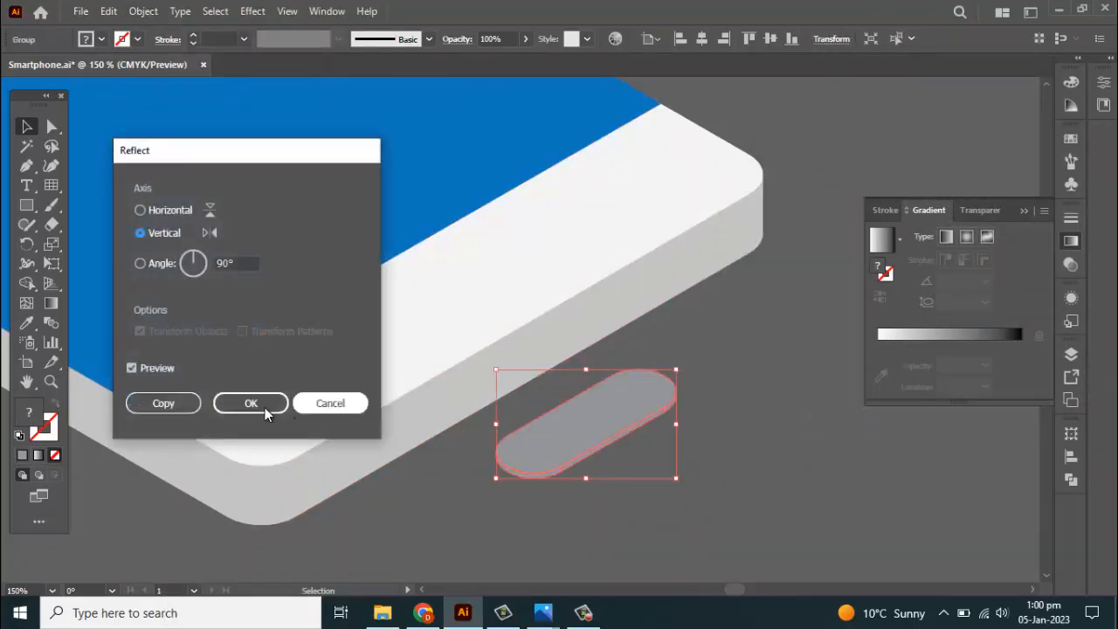
{"action": "left_click", "coordinate": [262, 406]}
Move the reflected pill slightly away from the phone's lower edge and deselect it
{"action": "left_click_drag", "start_coordinate": [551, 427], "coordinate": [614, 452]}
{"action": "left_click", "coordinate": [564, 434]}
{"action": "scroll", "coordinate": [637, 511], "scroll_direction": "up", "scroll_amount": 2, "text": "alt"}
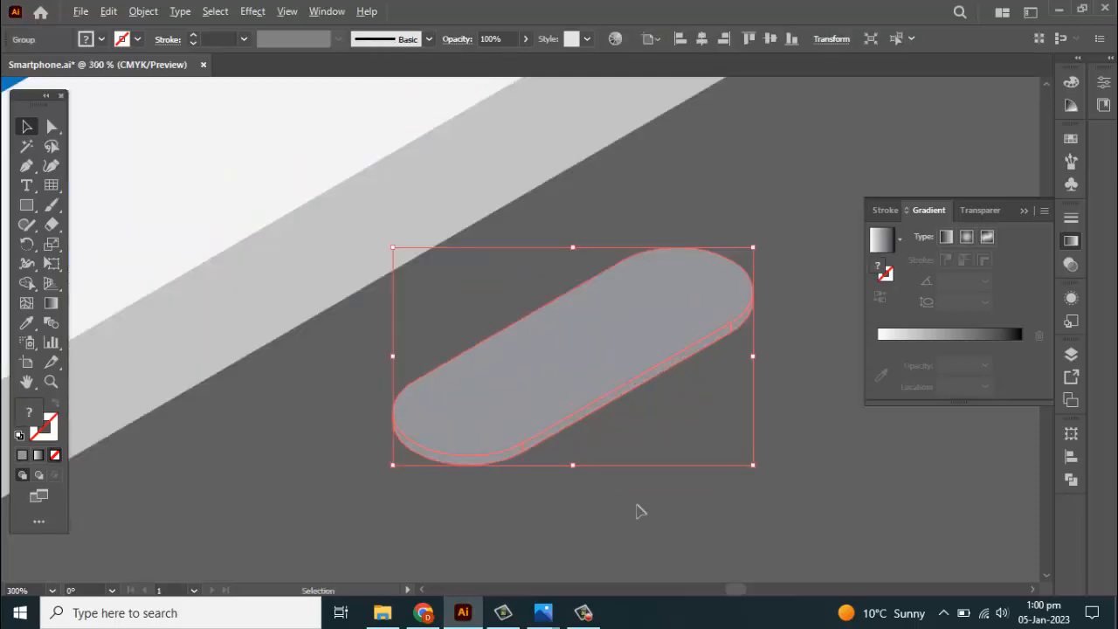
{"action": "left_click", "coordinate": [583, 518]}
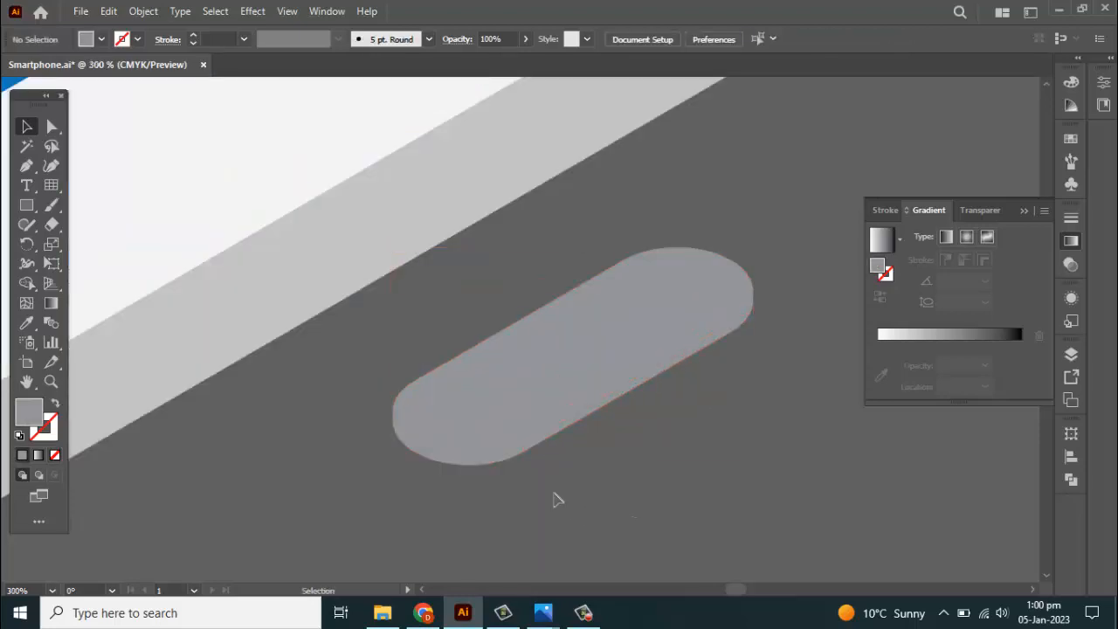
Select only the pill's top face, fill it with the light grey sampled from the phone's side, and deselect it
{"action": "scroll", "coordinate": [558, 500], "scroll_direction": "down", "scroll_amount": 3, "text": "alt"}
{"action": "key", "text": "a"}
{"action": "left_click", "coordinate": [555, 446]}
{"action": "scroll", "coordinate": [557, 446], "scroll_direction": "down", "scroll_amount": 2, "text": "alt"}
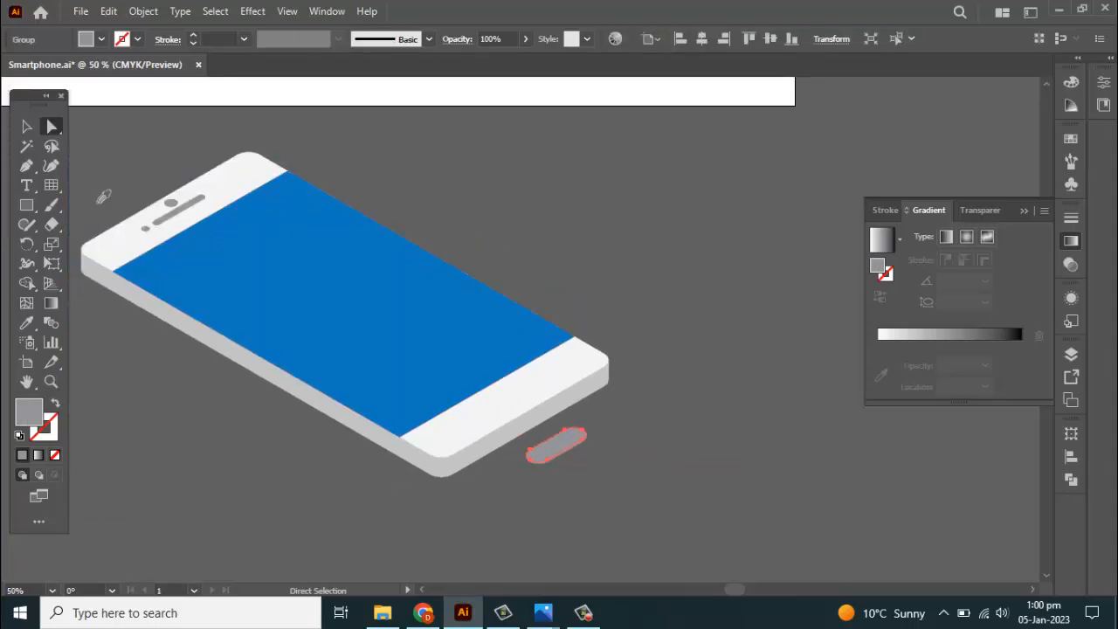
{"action": "key", "text": "i"}
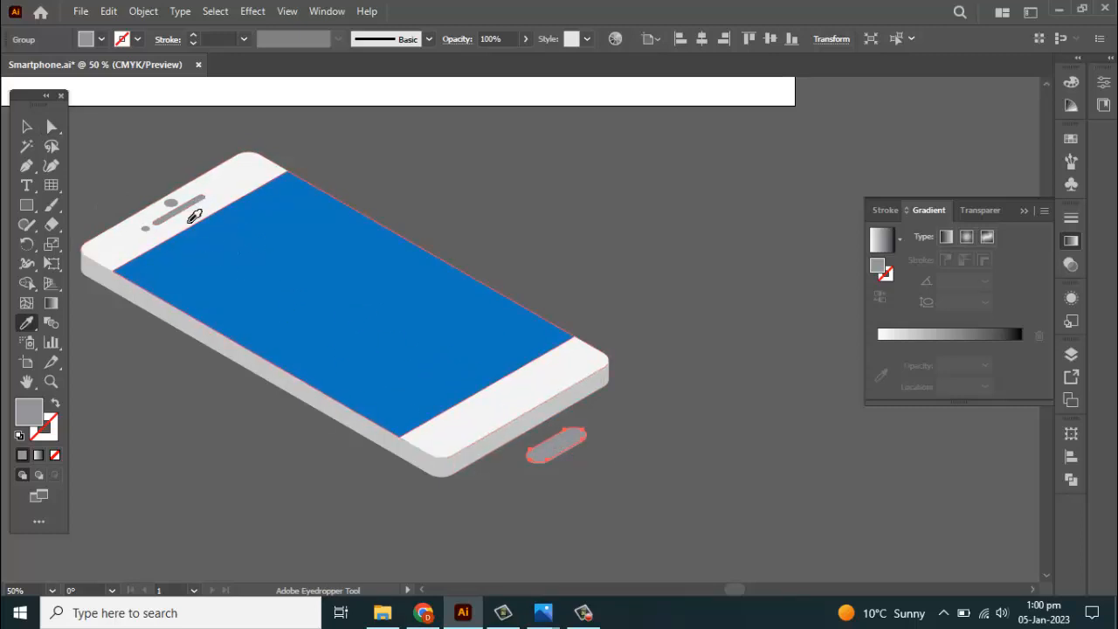
{"action": "left_click", "coordinate": [102, 39]}
{"action": "left_click", "coordinate": [103, 117]}
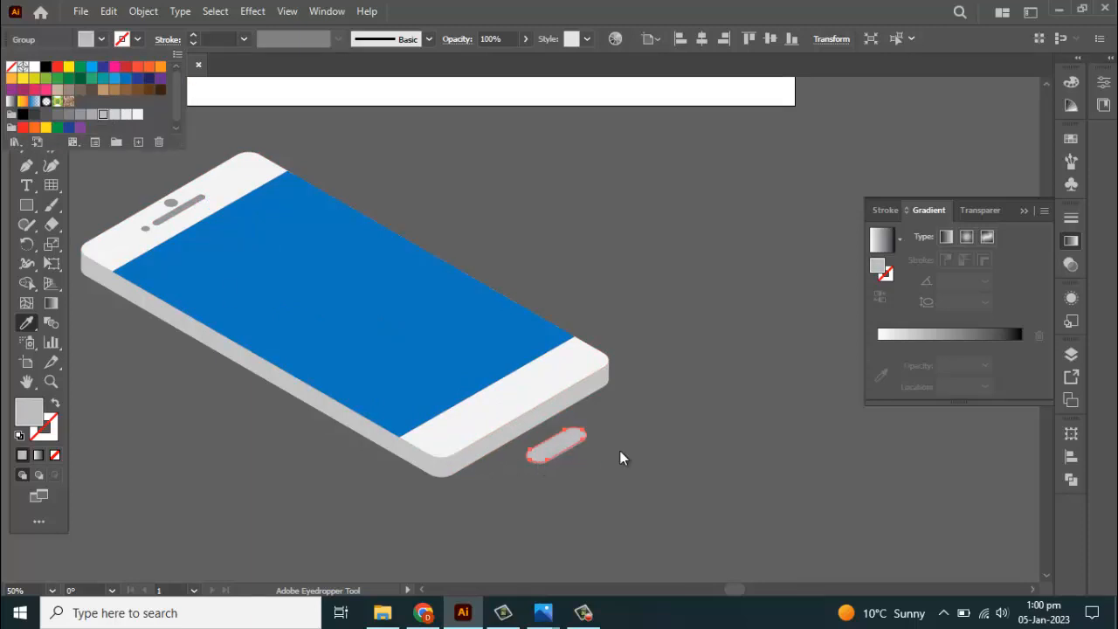
{"action": "left_click", "coordinate": [561, 467]}
{"action": "scroll", "coordinate": [561, 467], "scroll_direction": "up", "scroll_amount": 3}
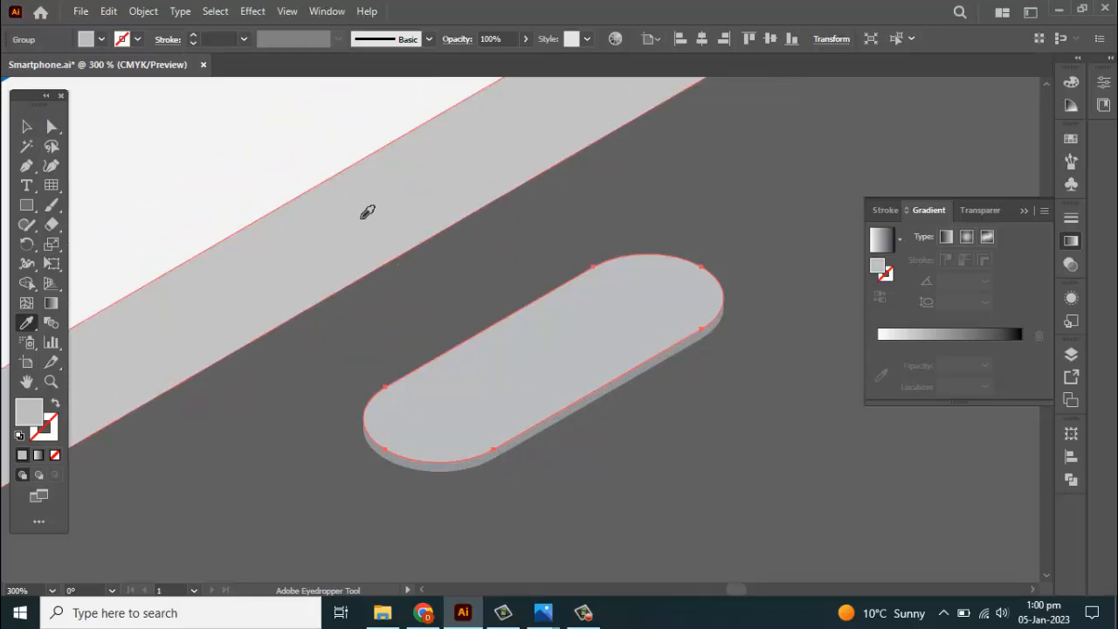
{"action": "key", "text": "a"}
{"action": "left_click", "coordinate": [616, 507]}
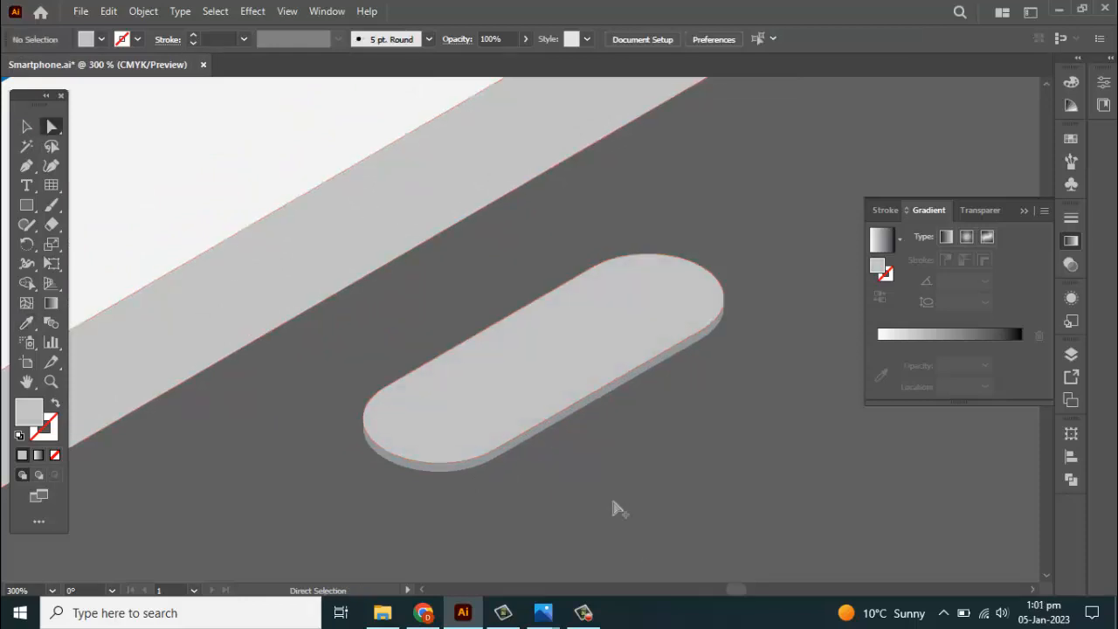
Move the pill button onto the middle of the phone's lower white strip and deselect it
{"action": "scroll", "coordinate": [616, 509], "scroll_direction": "down", "scroll_amount": 3}
{"action": "key", "text": "v"}
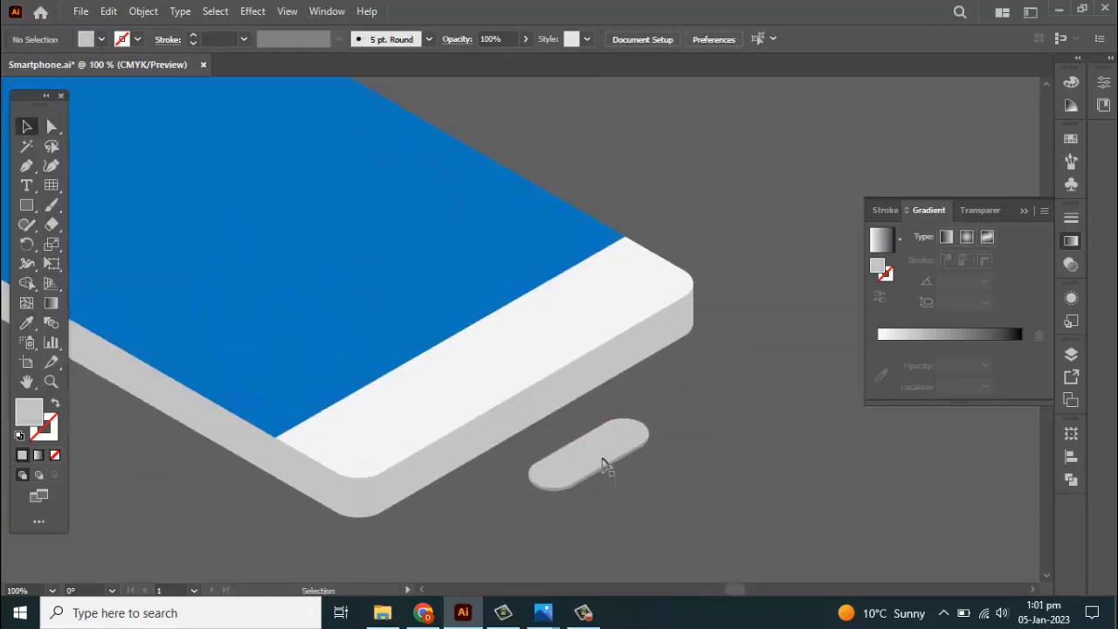
{"action": "left_click_drag", "start_coordinate": [603, 461], "coordinate": [504, 361]}
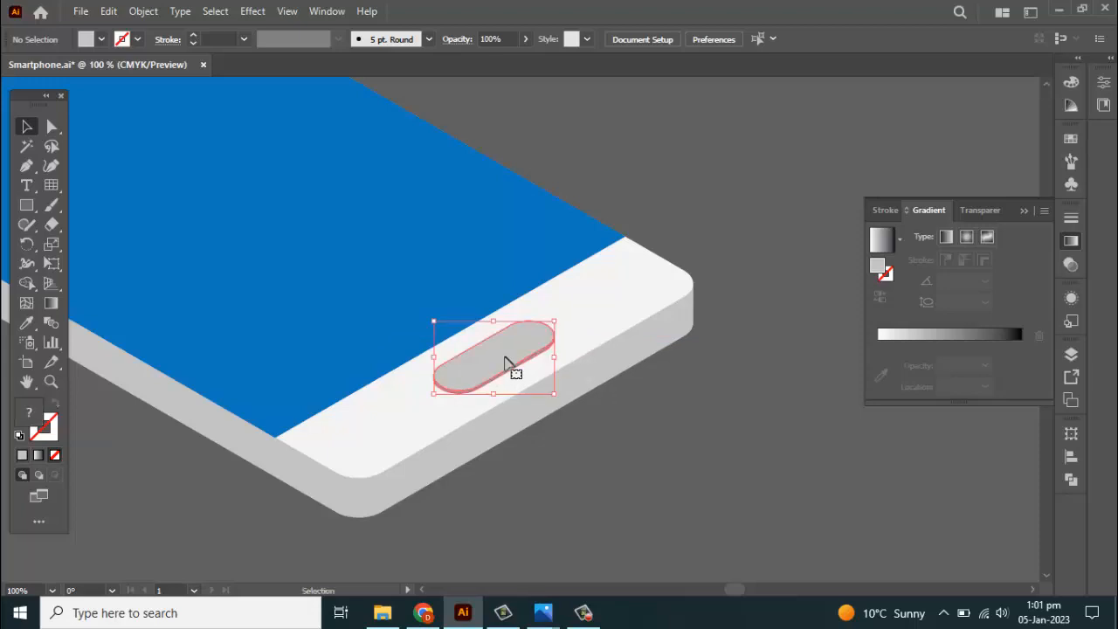
{"action": "left_click", "coordinate": [599, 461]}
Select the speaker bar and both sensor dots and recolour them with the light grey sampled from the phone's side
{"action": "key", "text": "ctrl+minus"}
{"action": "key", "text": "ctrl+minus"}
{"action": "scroll", "coordinate": [204, 226], "scroll_direction": "up", "scroll_amount": 2}
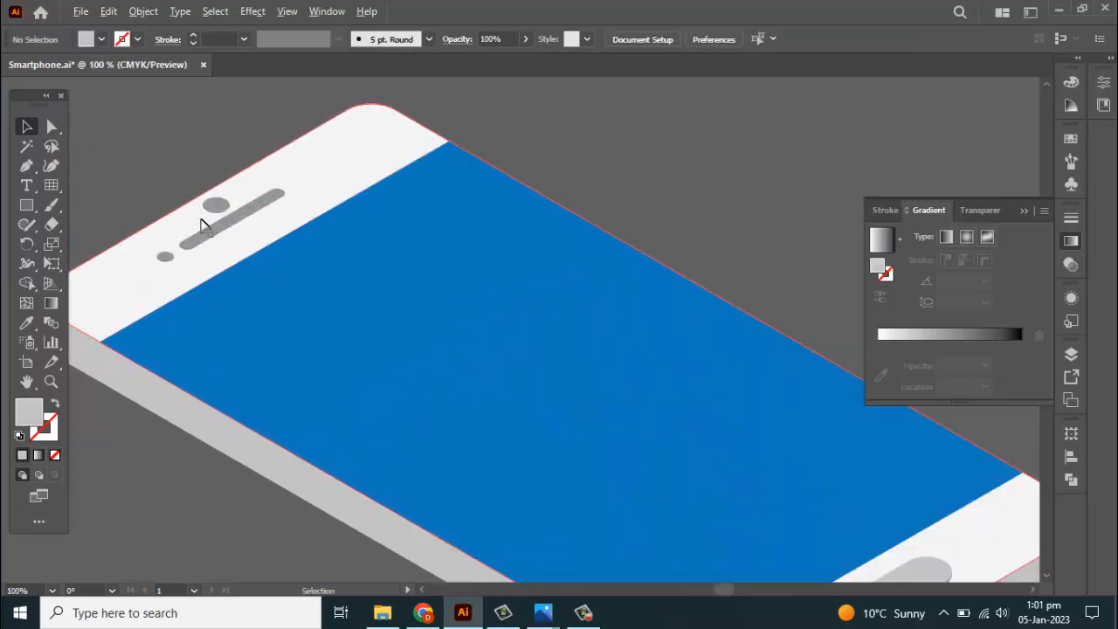
{"action": "scroll", "coordinate": [201, 225], "scroll_direction": "down", "scroll_amount": 1}
{"action": "key", "text": "a"}
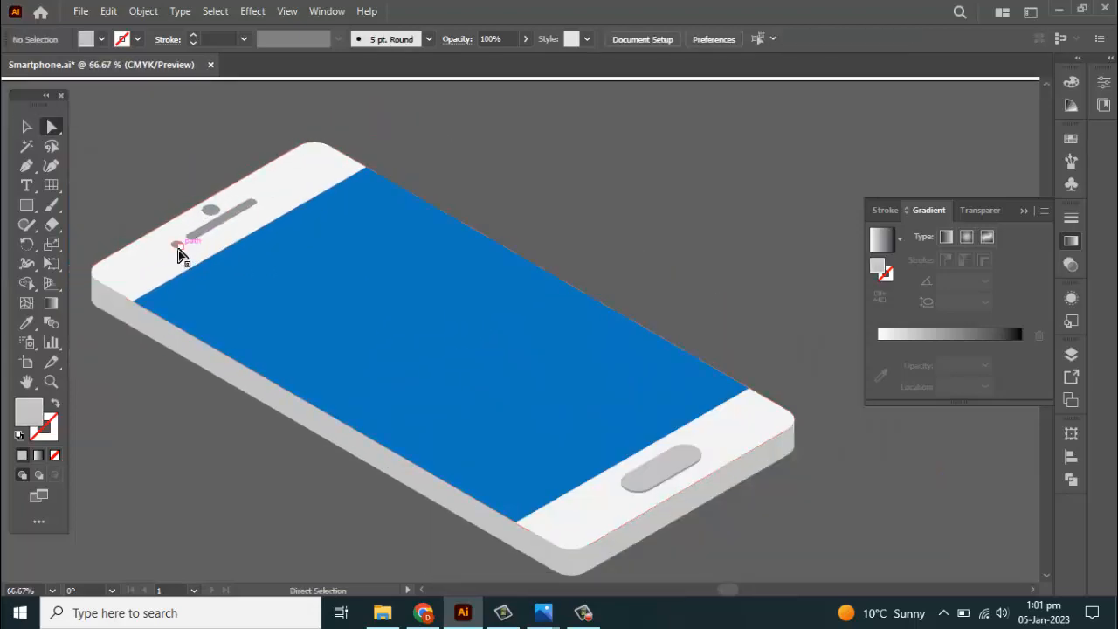
{"action": "left_click", "coordinate": [177, 244]}
{"action": "left_click", "coordinate": [197, 231], "text": "shift"}
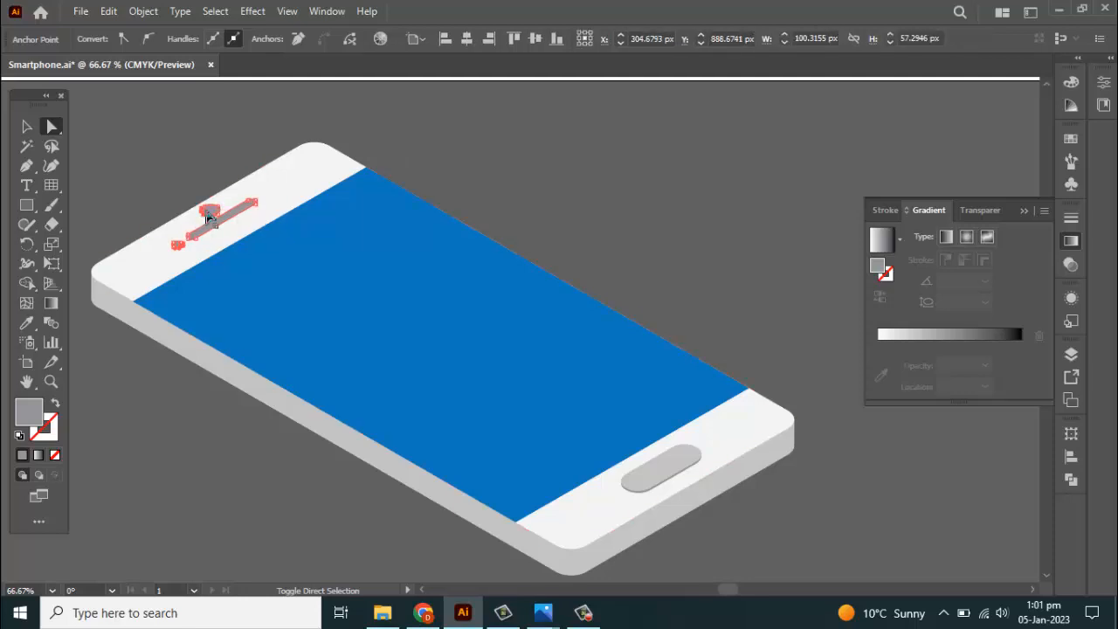
{"action": "left_click", "coordinate": [209, 213], "text": "shift"}
{"action": "key", "text": "i"}
{"action": "left_click", "coordinate": [182, 341]}
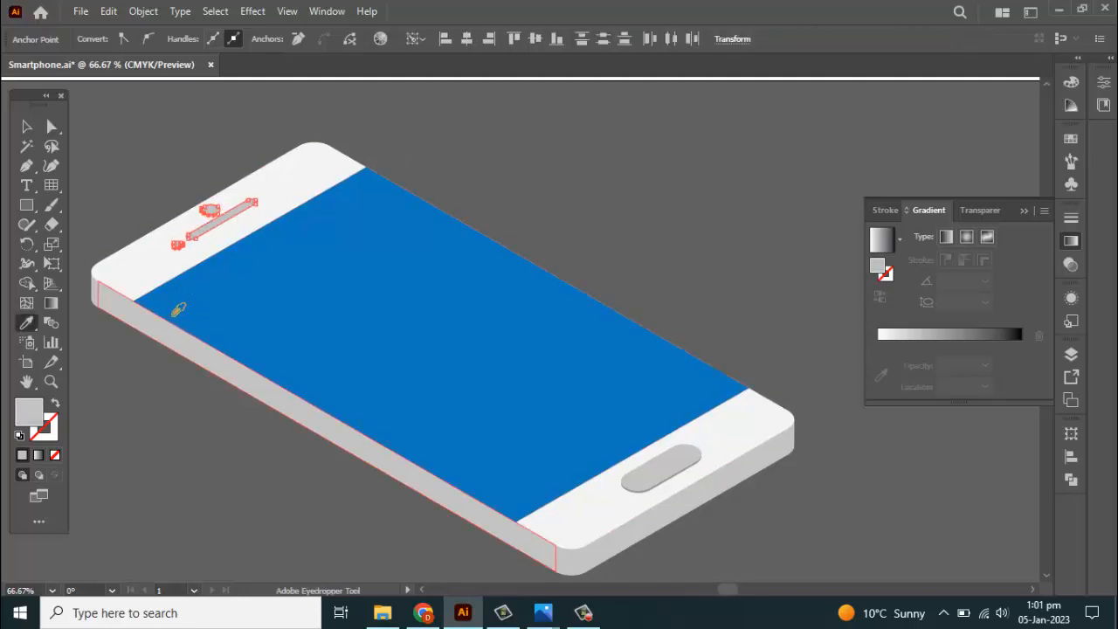
Deselect the speaker details and draw a small light grey rectangle on the empty canvas beside the phone's long side
{"action": "left_click", "coordinate": [26, 126]}
{"action": "left_click", "coordinate": [133, 143]}
{"action": "scroll", "coordinate": [133, 143], "scroll_direction": "down", "scroll_amount": 3}
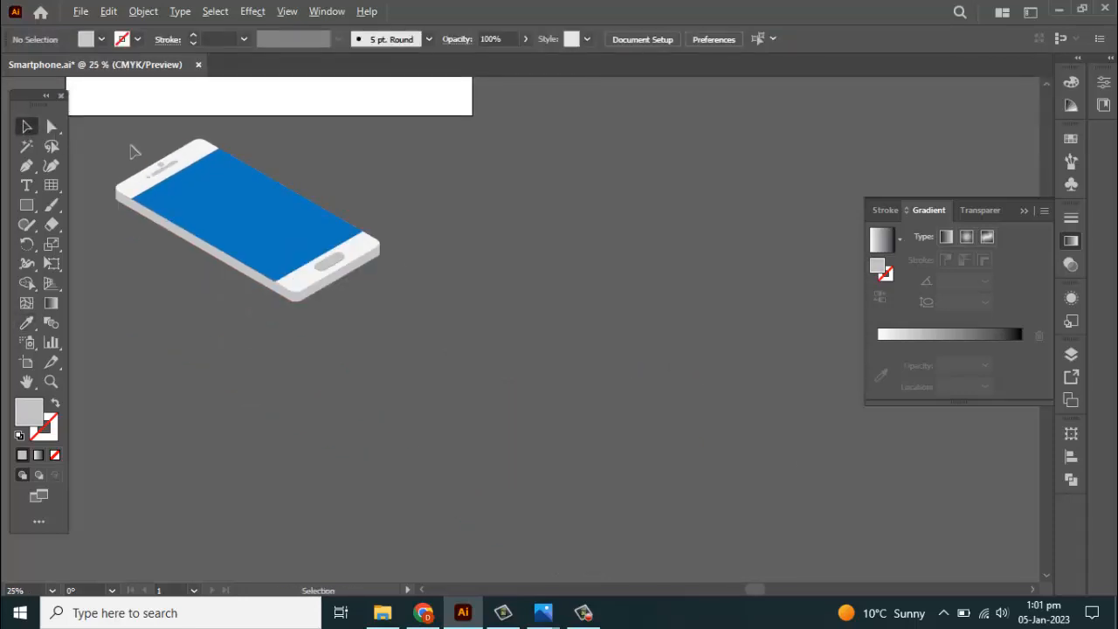
{"action": "left_click_drag", "start_coordinate": [152, 300], "coordinate": [366, 374]}
{"action": "scroll", "coordinate": [377, 290], "scroll_direction": "up", "scroll_amount": 1}
{"action": "scroll", "coordinate": [377, 290], "scroll_direction": "up", "scroll_amount": 1}
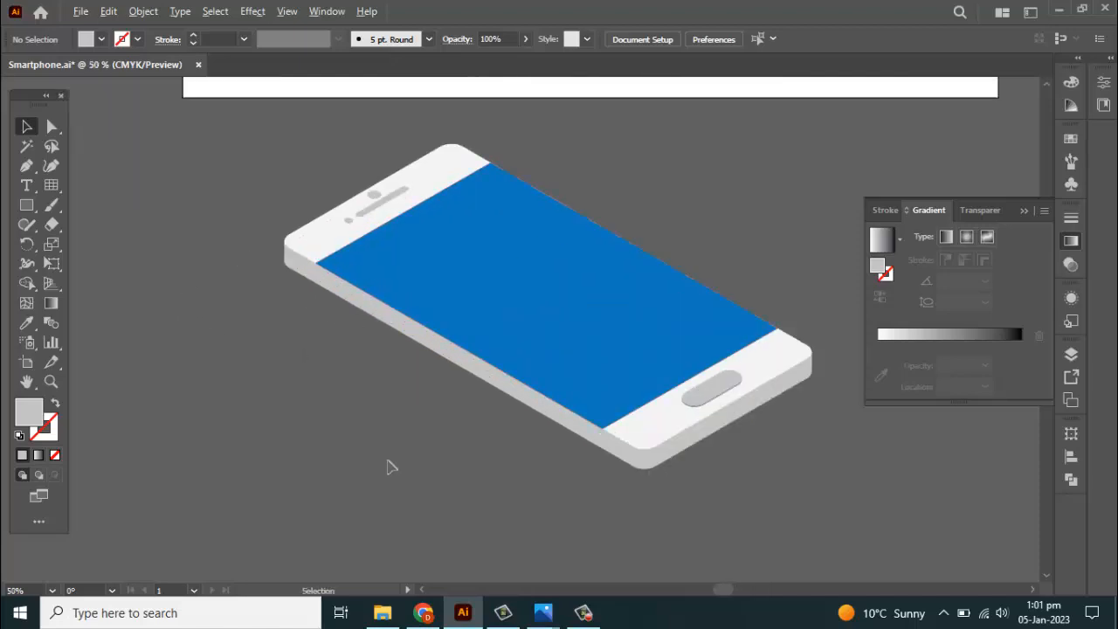
{"action": "scroll", "coordinate": [390, 467], "scroll_direction": "up", "scroll_amount": 1}
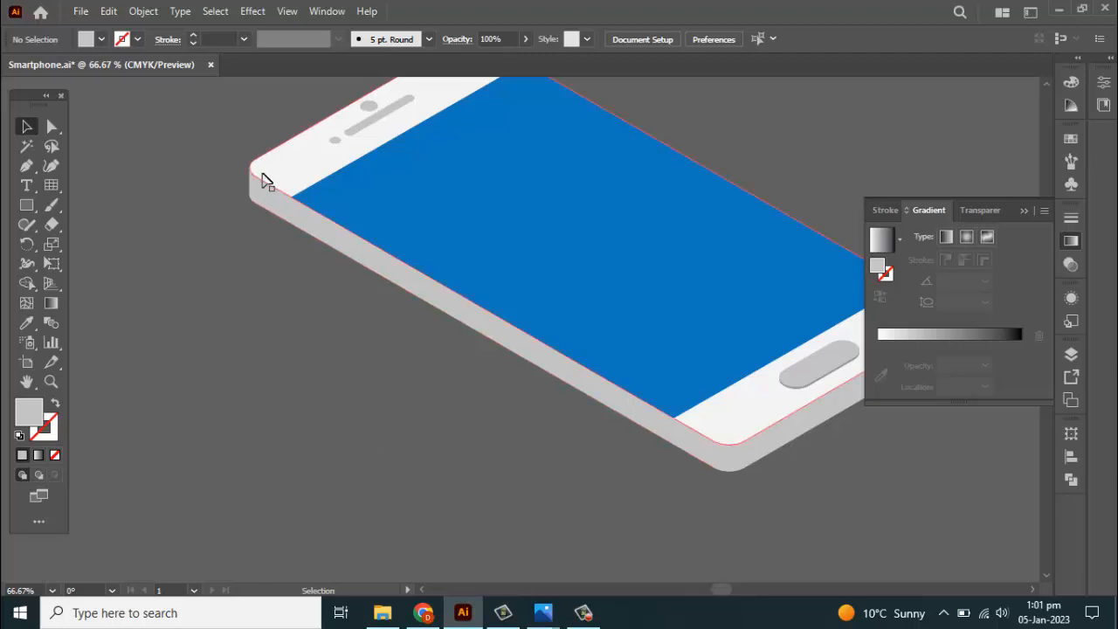
{"action": "scroll", "coordinate": [262, 178], "scroll_direction": "up", "scroll_amount": 1}
{"action": "left_click", "coordinate": [27, 206]}
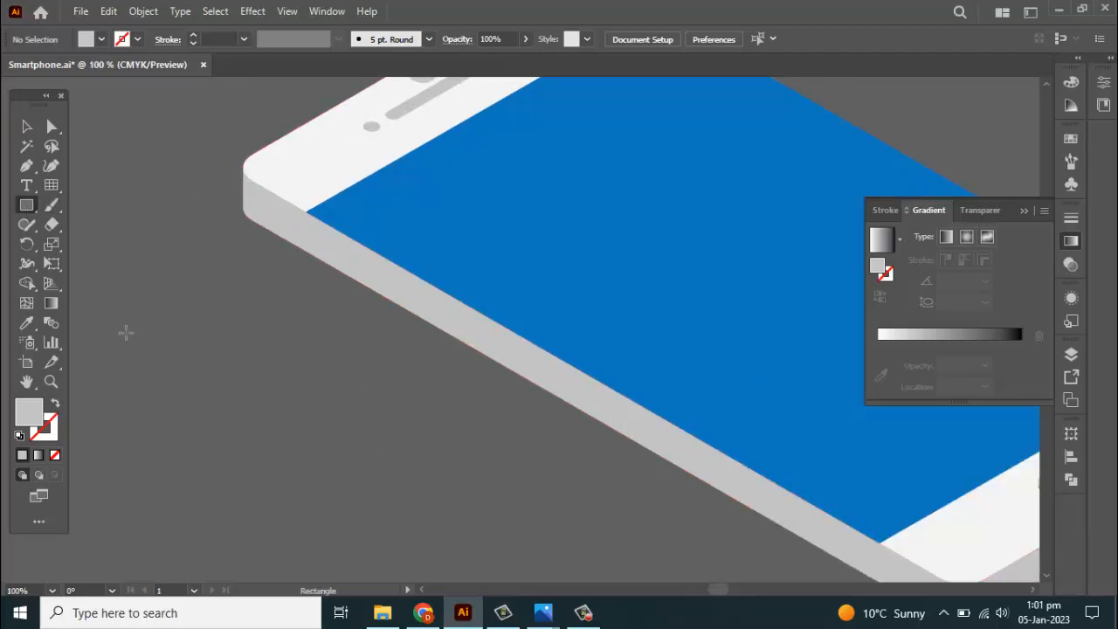
{"action": "left_click_drag", "start_coordinate": [127, 329], "coordinate": [207, 353]}
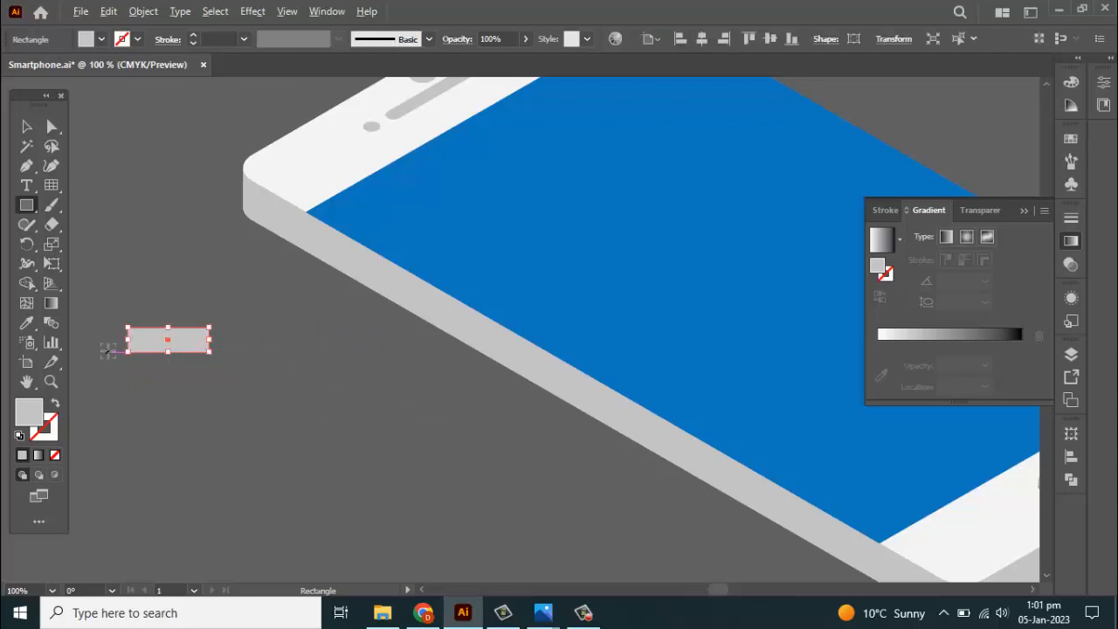
Make the rectangle slightly wider and shallower, and round its corners fully into a pill
{"action": "scroll", "coordinate": [108, 351], "scroll_direction": "up", "scroll_amount": 3}
{"action": "left_click_drag", "start_coordinate": [289, 360], "coordinate": [289, 351]}
{"action": "key", "text": "v"}
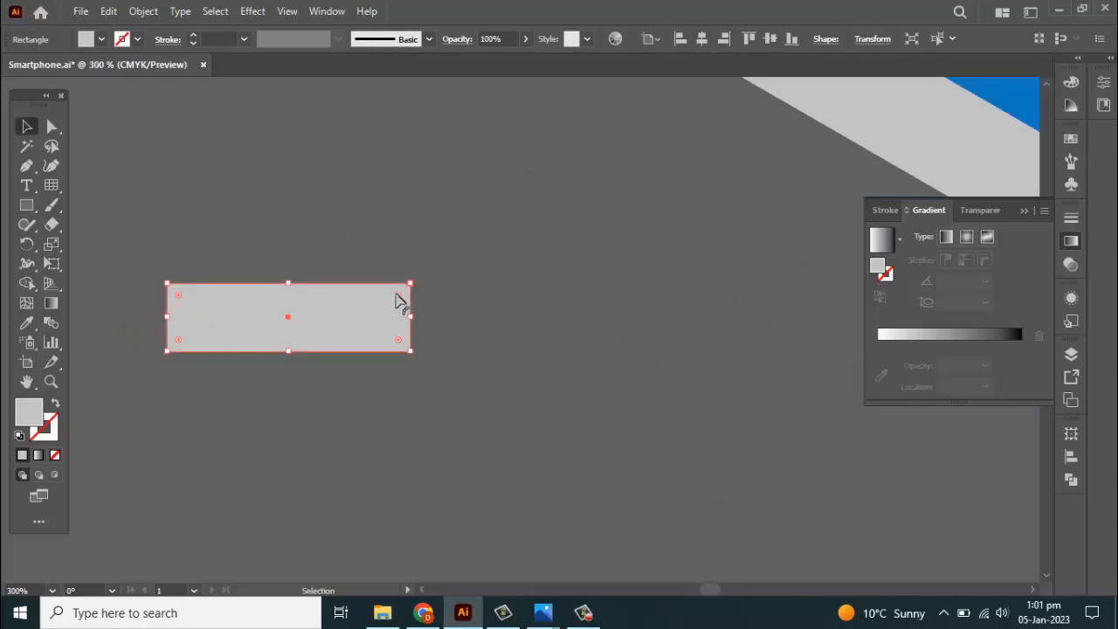
{"action": "left_click_drag", "start_coordinate": [409, 320], "coordinate": [418, 321]}
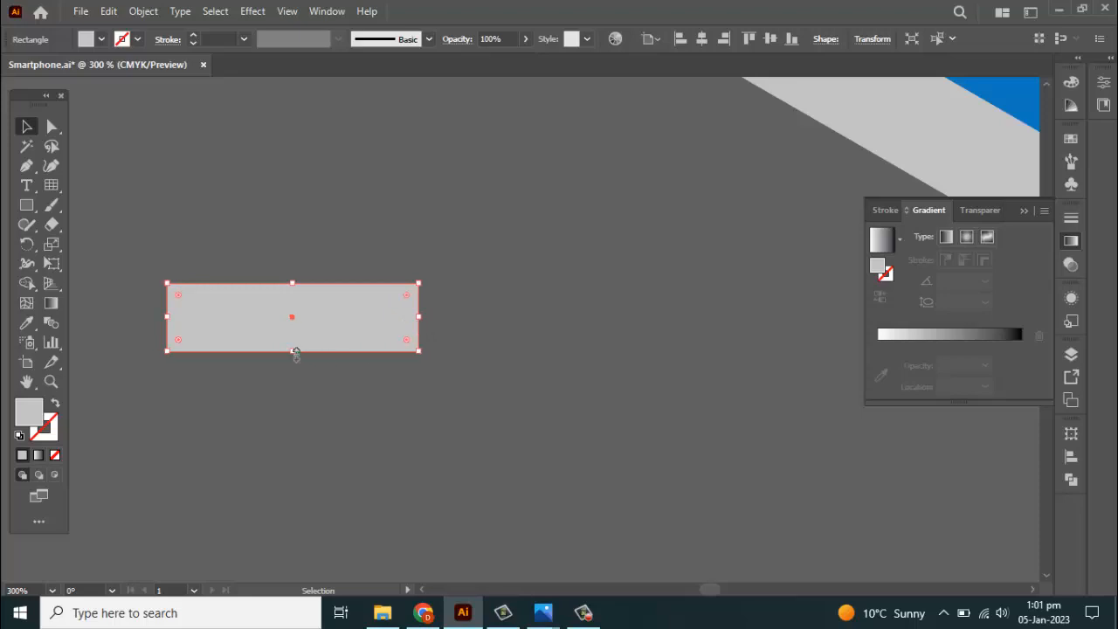
{"action": "left_click_drag", "start_coordinate": [292, 349], "coordinate": [291, 337]}
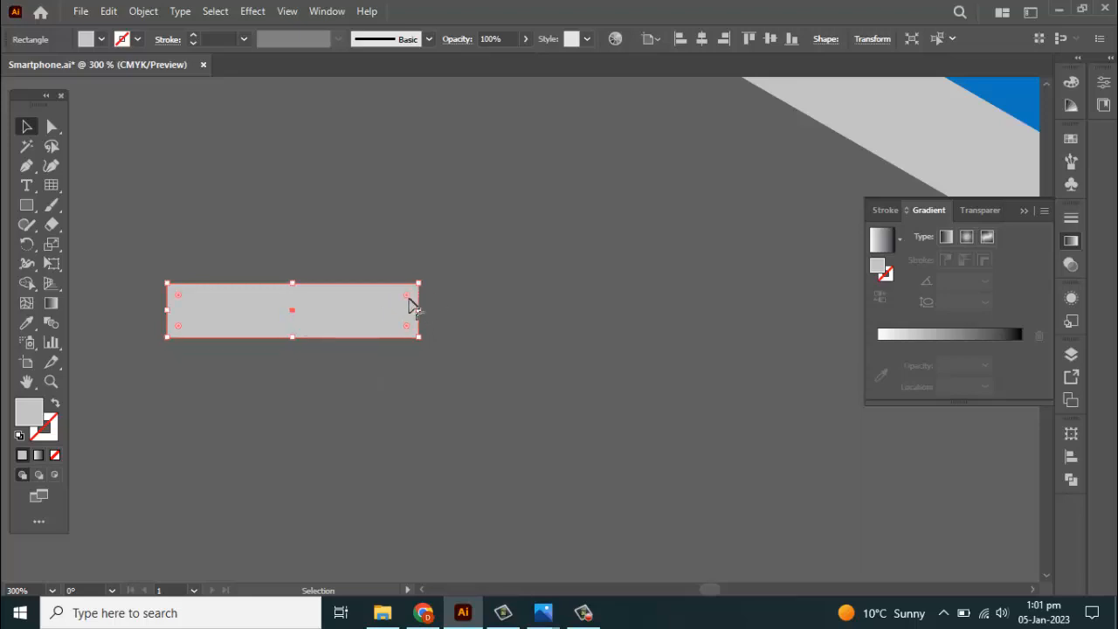
{"action": "left_click_drag", "start_coordinate": [406, 325], "coordinate": [352, 327]}
{"action": "scroll", "coordinate": [331, 375], "scroll_direction": "down", "scroll_amount": 2}
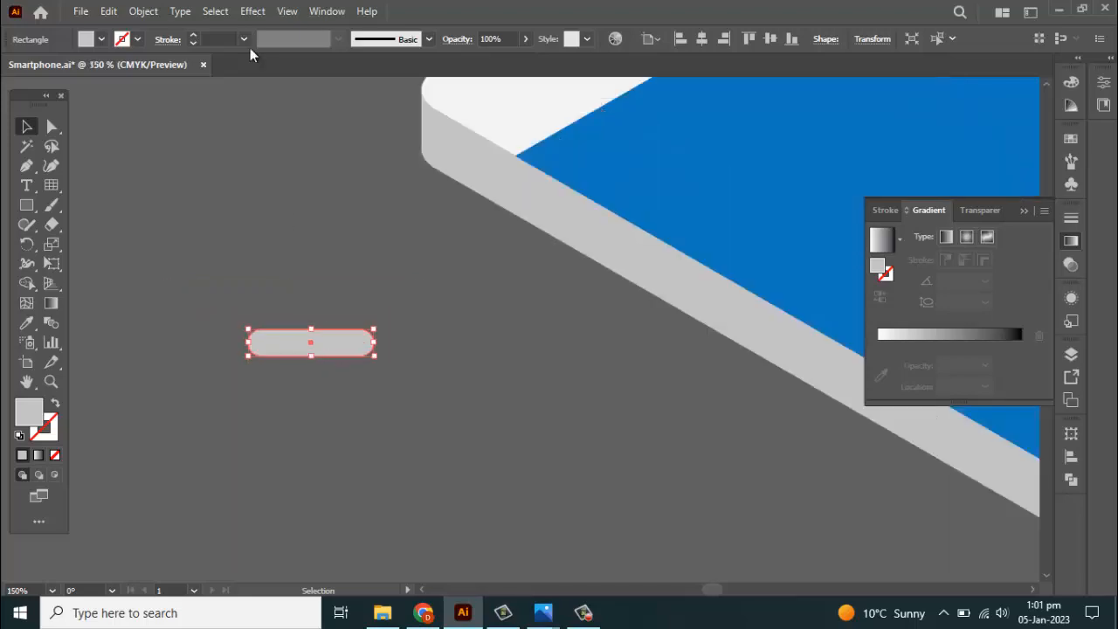
Start a classic 3D Extrude & Bevel effect on the pill with the Isometric Left position and preview enabled
{"action": "left_click", "coordinate": [252, 11]}
{"action": "mouse_move", "coordinate": [393, 105]}
{"action": "mouse_move", "coordinate": [583, 200]}
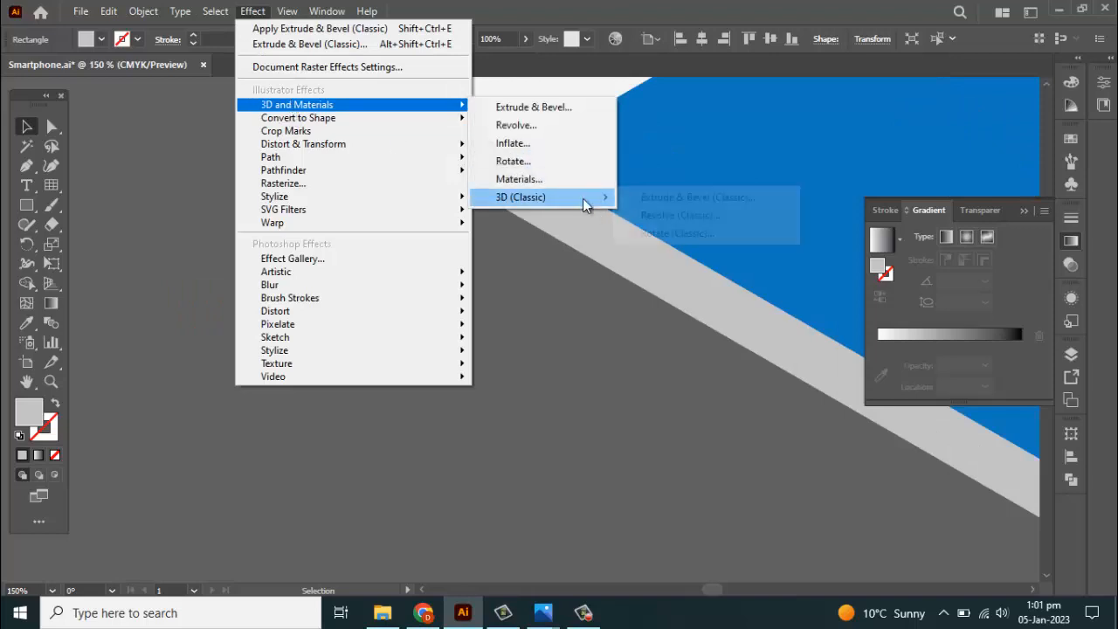
{"action": "left_click", "coordinate": [698, 198]}
{"action": "left_click", "coordinate": [887, 90]}
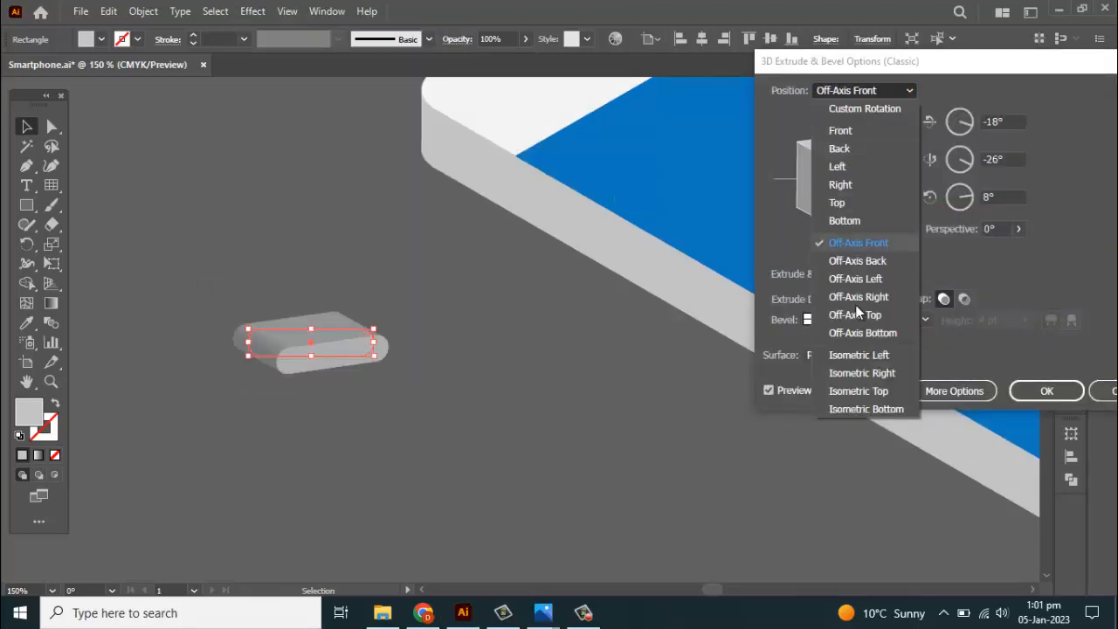
{"action": "left_click", "coordinate": [861, 356]}
{"action": "left_click", "coordinate": [783, 390]}
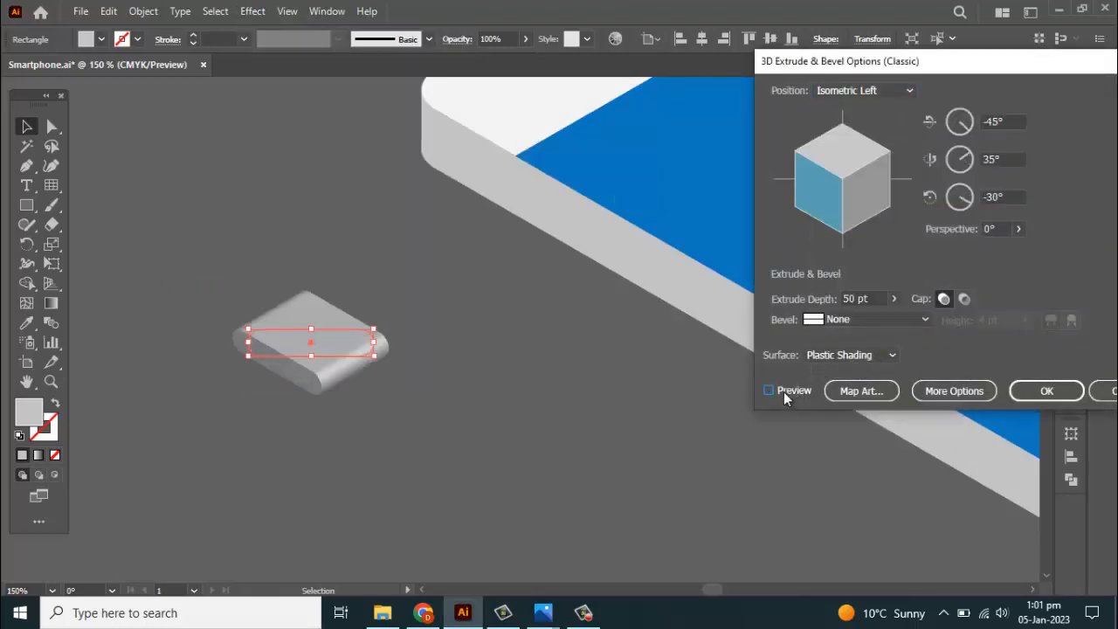
Set the pill's extrude depth to 4 pt and apply the effect
{"action": "left_click", "coordinate": [840, 299]}
{"action": "key", "text": "Delete"}
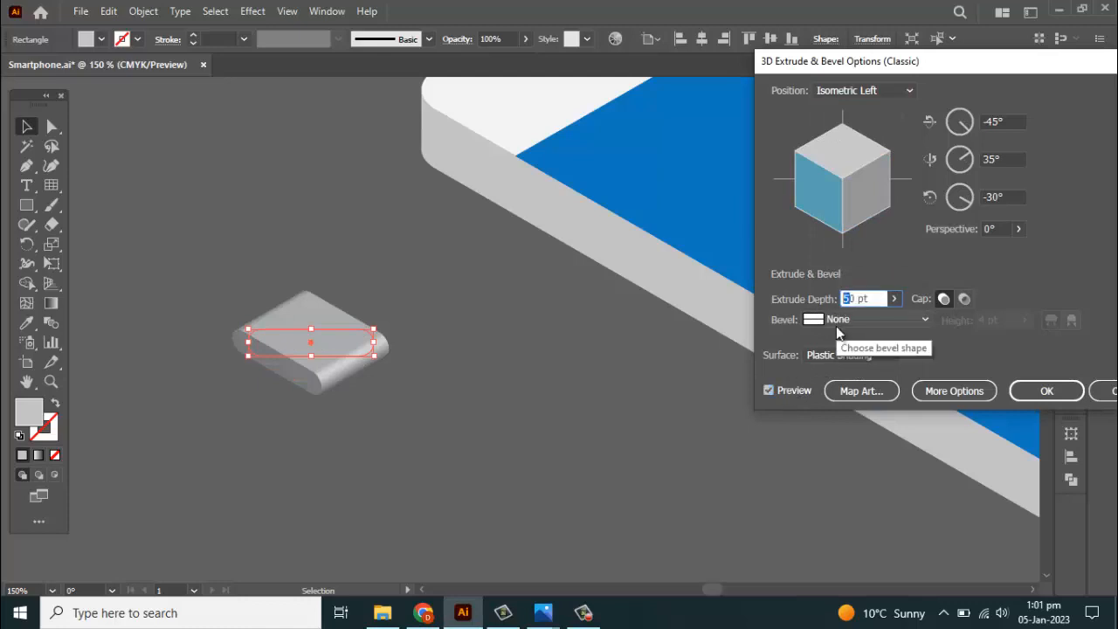
{"action": "left_click", "coordinate": [770, 391]}
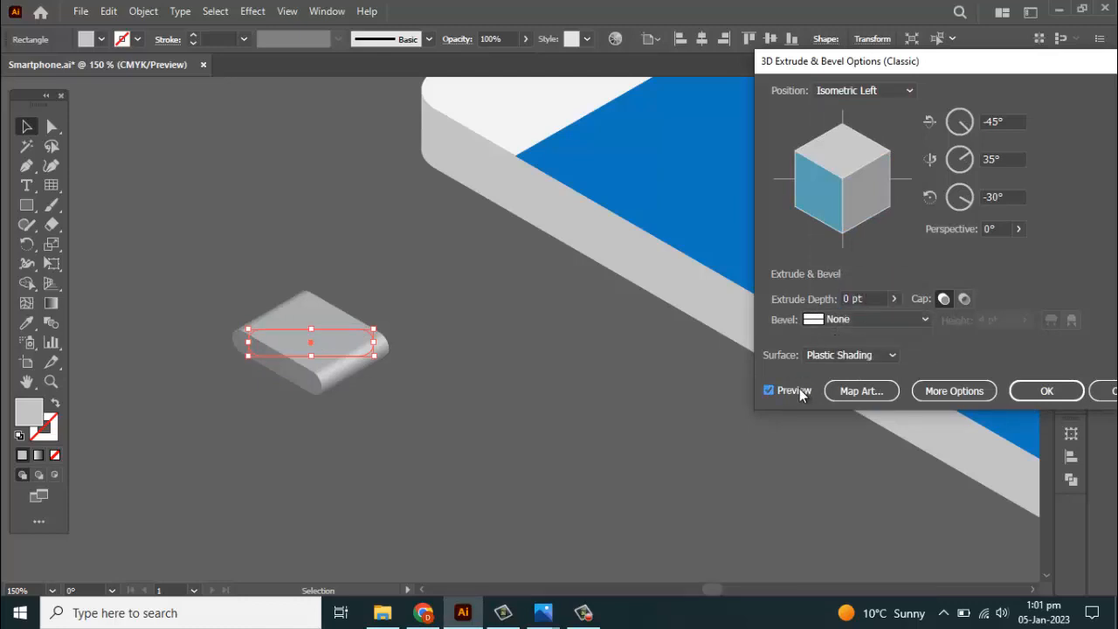
{"action": "left_click", "coordinate": [868, 300]}
{"action": "key", "text": "Up"}
{"action": "key", "text": "Up"}
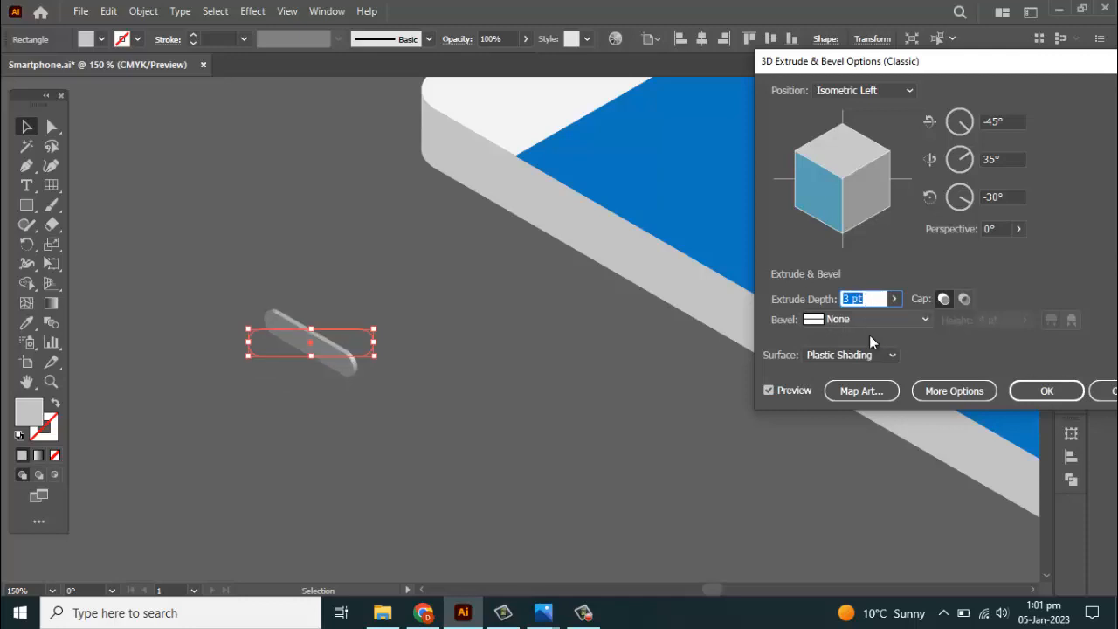
{"action": "key", "text": "Up"}
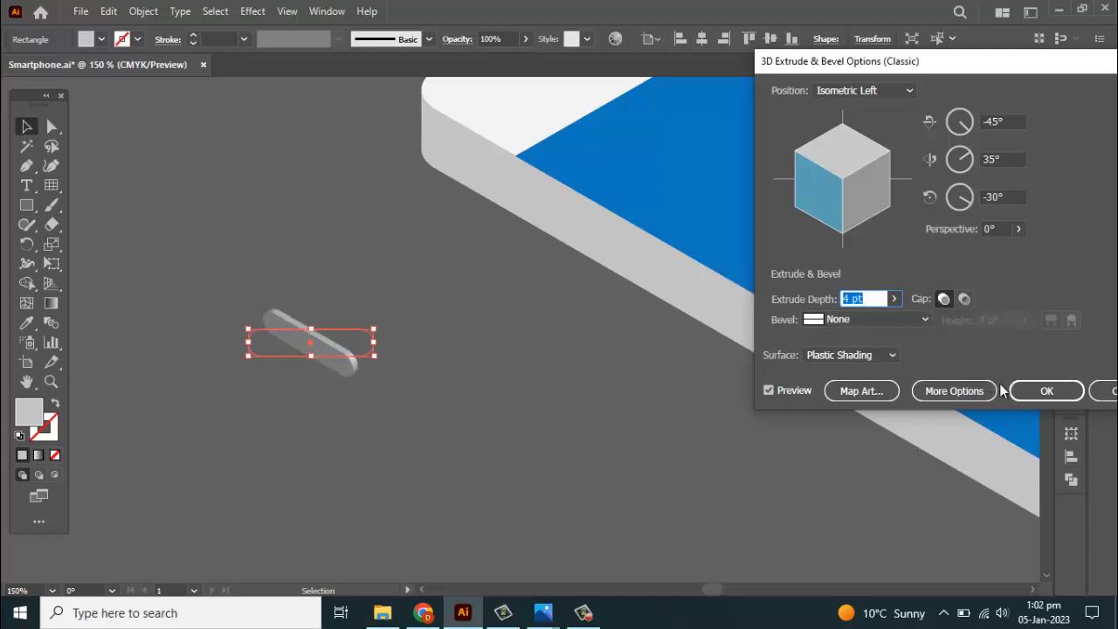
{"action": "left_click", "coordinate": [1048, 393]}
Expand the extruded pill's appearance, move it onto the phone's lower white strip beside the home button, and deselect it
{"action": "left_click", "coordinate": [147, 13]}
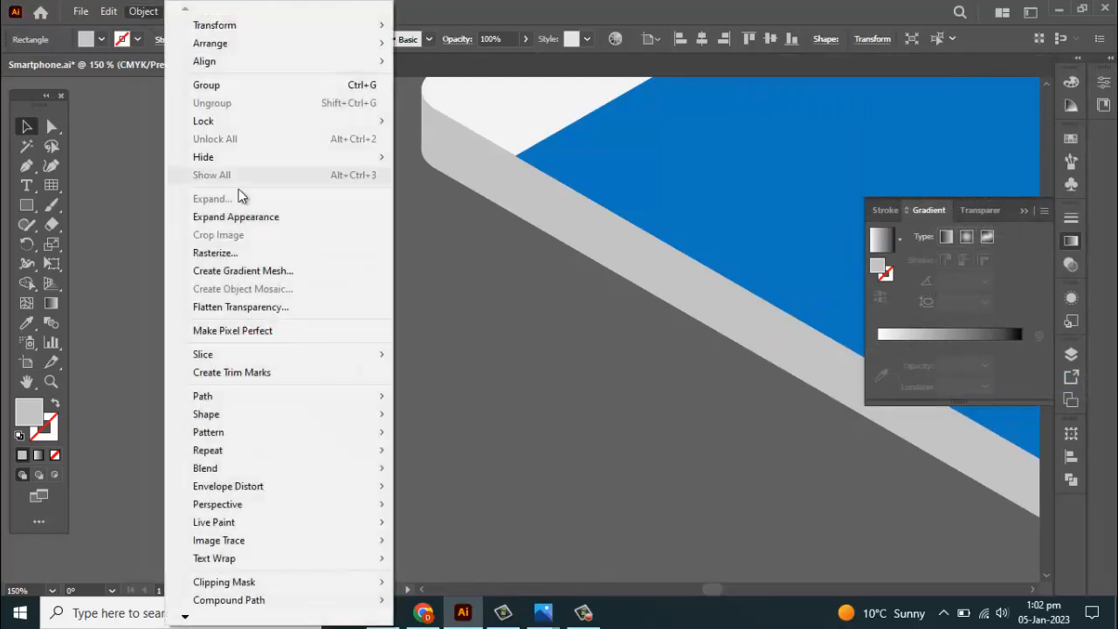
{"action": "left_click", "coordinate": [243, 222]}
{"action": "scroll", "coordinate": [301, 255], "scroll_direction": "down", "scroll_amount": 2}
{"action": "left_click", "coordinate": [331, 324]}
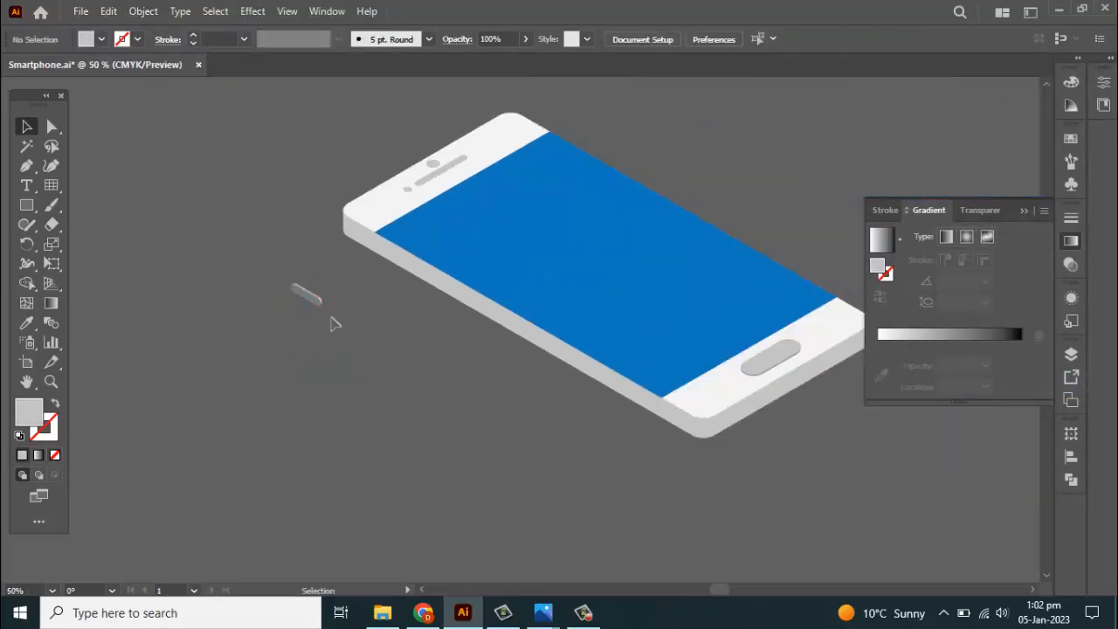
{"action": "left_click_drag", "start_coordinate": [316, 306], "coordinate": [845, 345]}
{"action": "scroll", "coordinate": [845, 345], "scroll_direction": "up", "scroll_amount": 5}
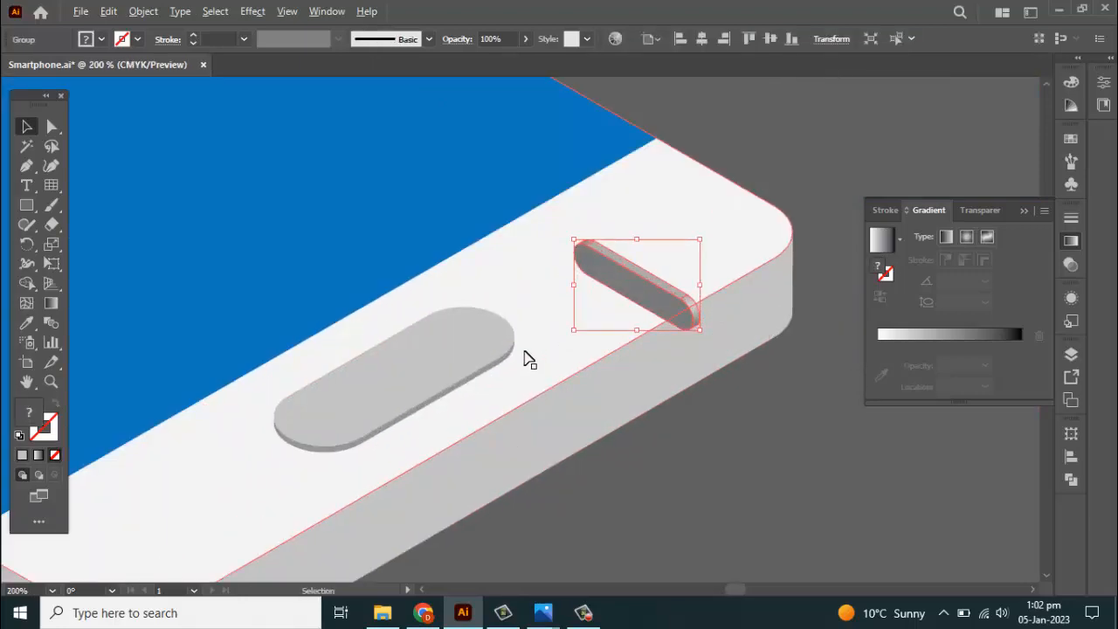
{"action": "key", "text": "ctrl+shift+a"}
Select the whole extruded pill and recolour it with the darker grey sampled from the home button's side
{"action": "key", "text": "a"}
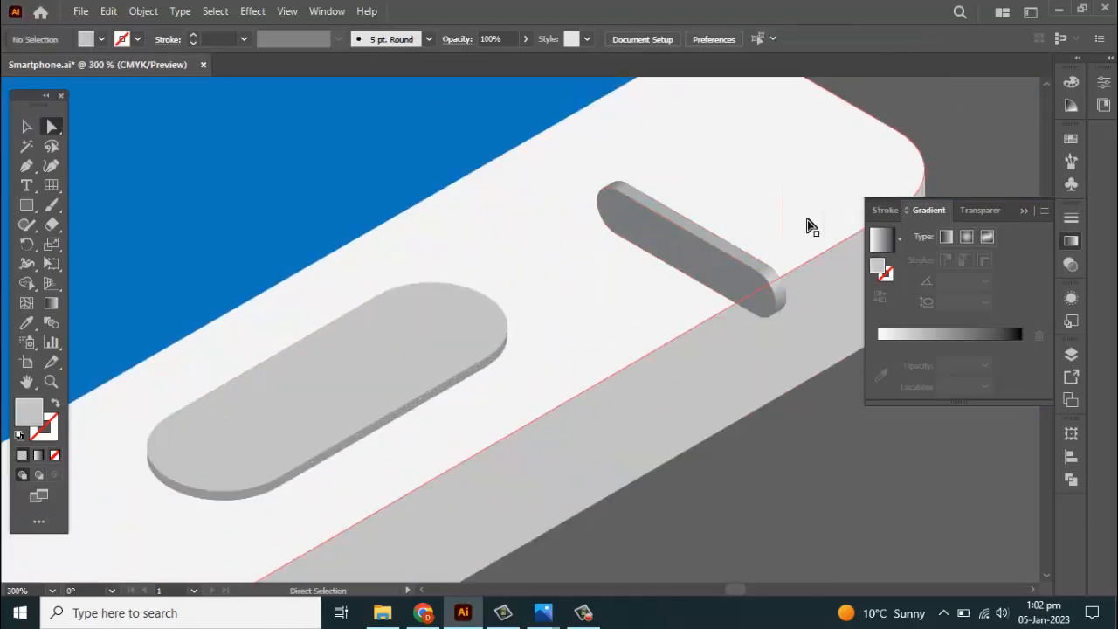
{"action": "left_click", "coordinate": [708, 272]}
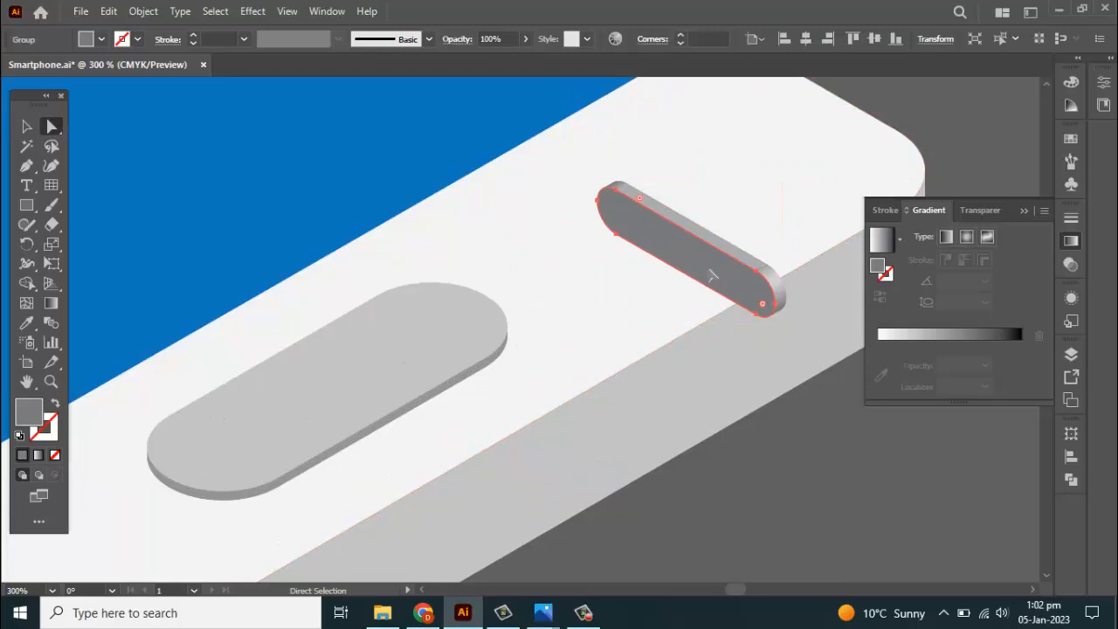
{"action": "key", "text": "v"}
{"action": "left_click", "coordinate": [795, 427]}
{"action": "left_click", "coordinate": [744, 288]}
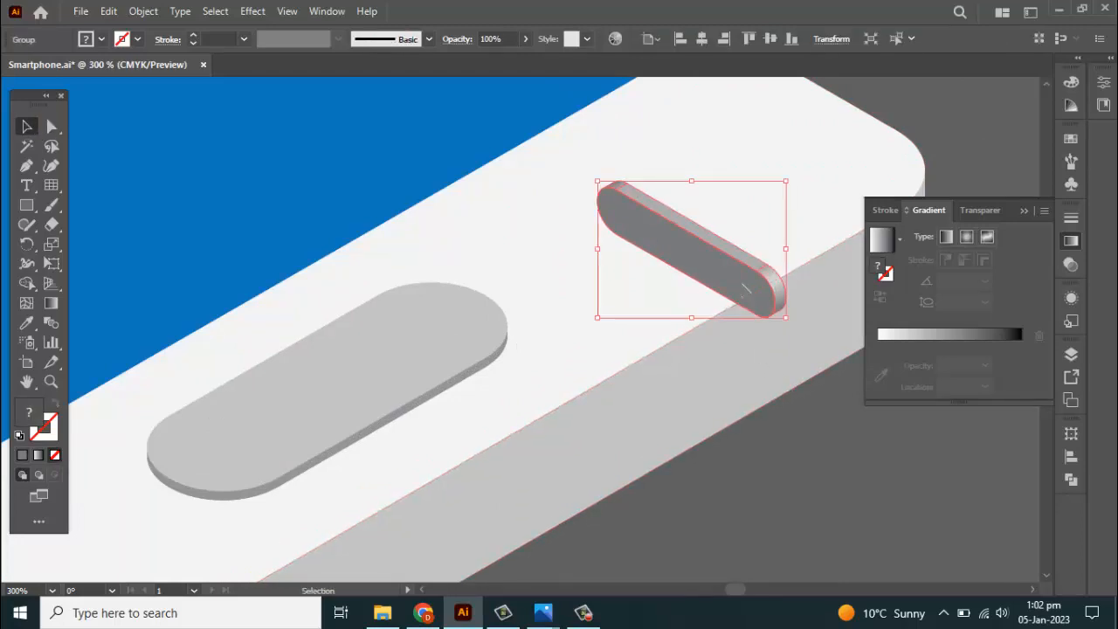
{"action": "key", "text": "i"}
{"action": "left_click", "coordinate": [491, 361]}
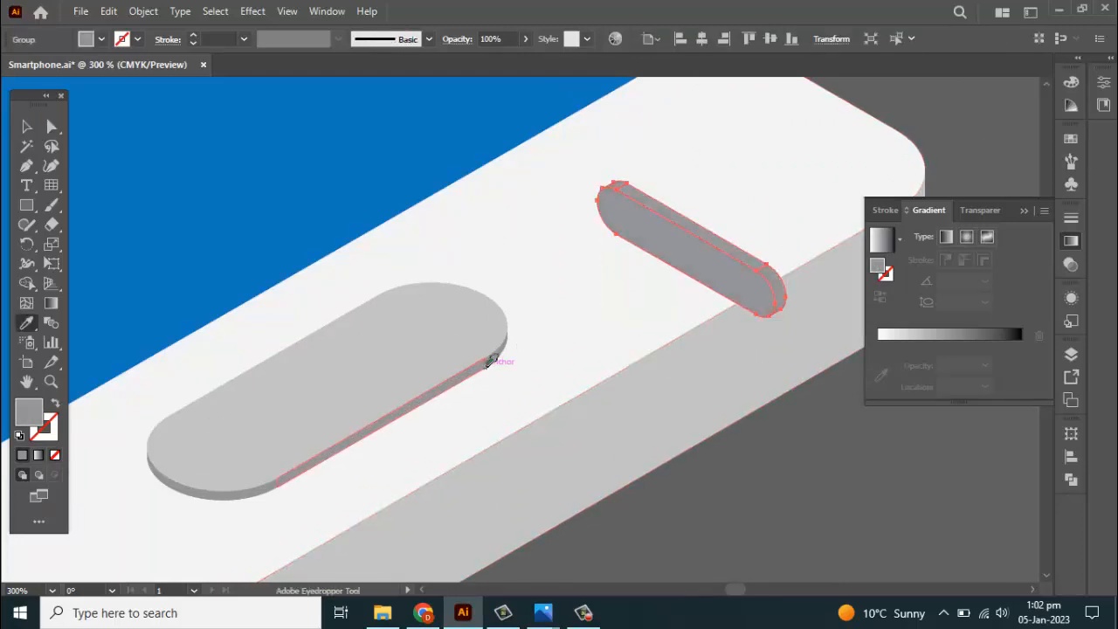
Select only the pill's front face, fill it with the light grey sampled from the home button's top, and deselect it
{"action": "key", "text": "a"}
{"action": "left_click", "coordinate": [773, 457]}
{"action": "left_click", "coordinate": [727, 270]}
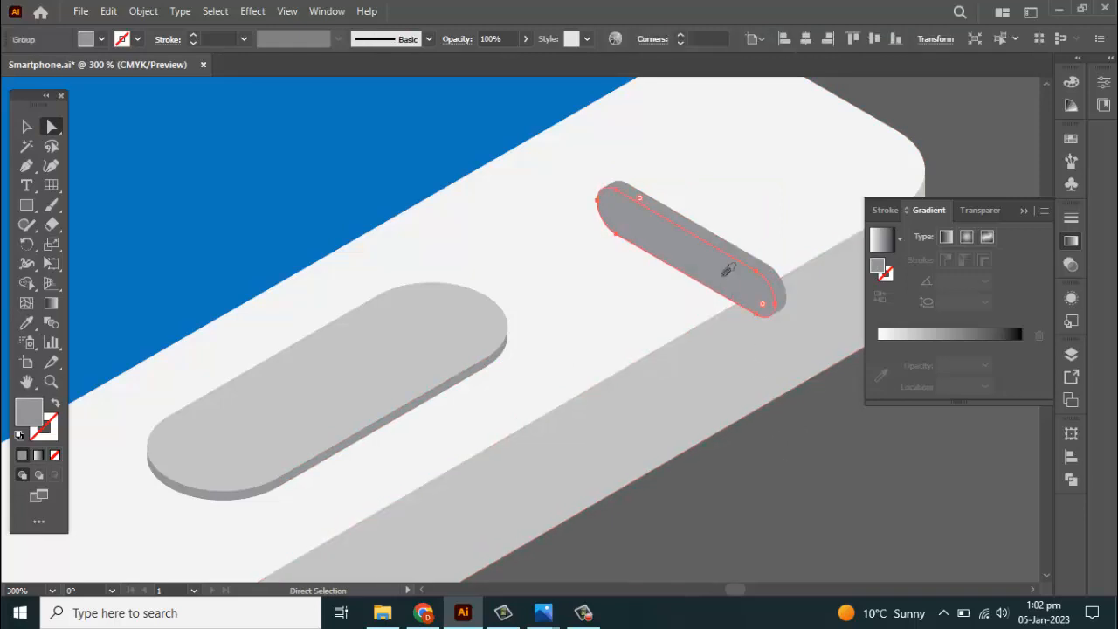
{"action": "key", "text": "i"}
{"action": "left_click", "coordinate": [387, 357]}
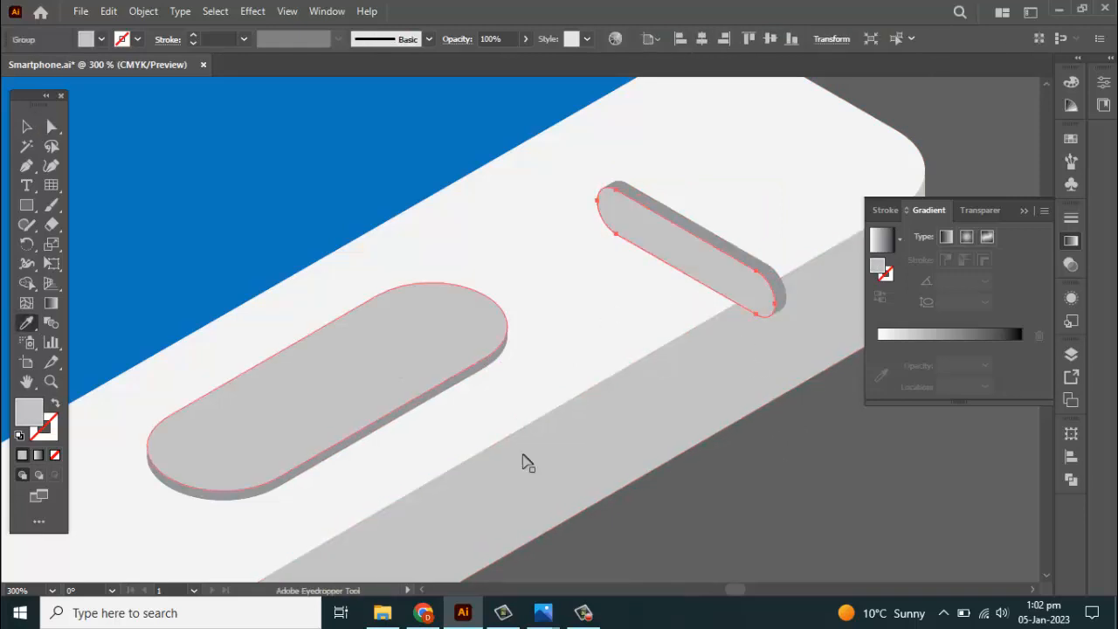
{"action": "key", "text": "v"}
{"action": "left_click", "coordinate": [734, 514]}
Move the small pill onto the phone's long grey side near the speaker end and deselect it
{"action": "scroll", "coordinate": [710, 491], "scroll_direction": "down", "scroll_amount": 5}
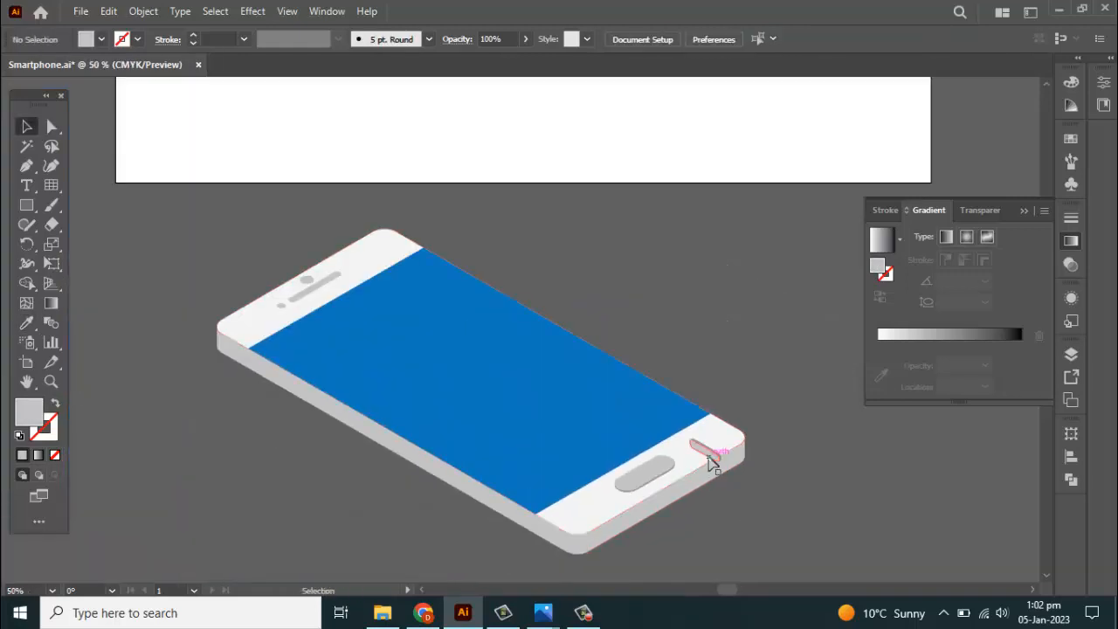
{"action": "left_click_drag", "start_coordinate": [711, 463], "coordinate": [214, 345]}
{"action": "scroll", "coordinate": [211, 341], "scroll_direction": "up", "scroll_amount": 5}
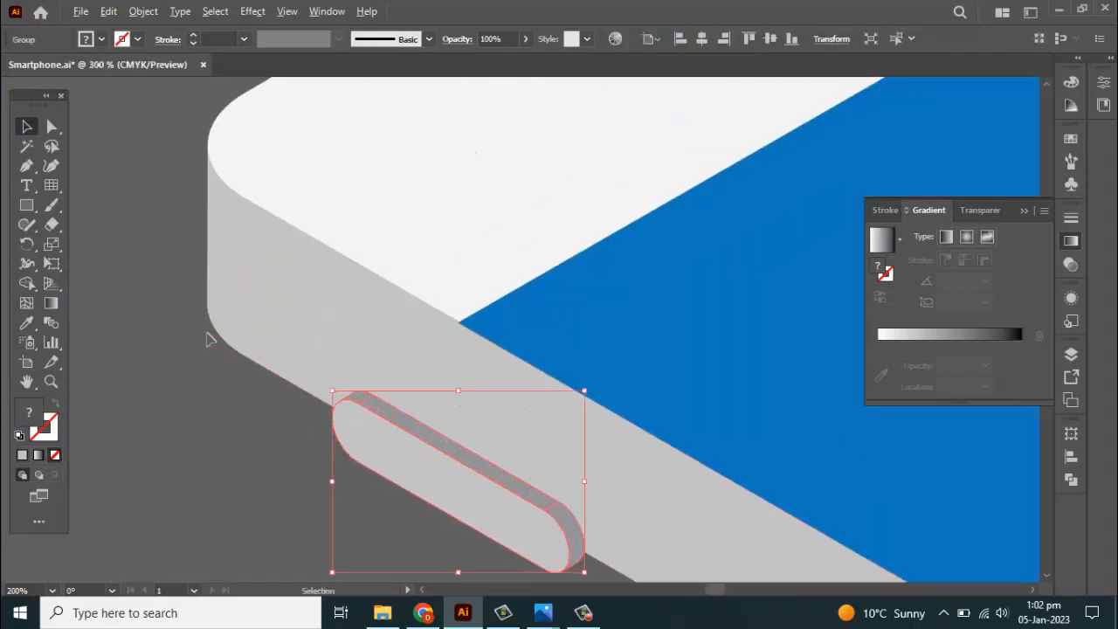
{"action": "scroll", "coordinate": [455, 461], "scroll_direction": "up", "scroll_amount": 1}
{"action": "left_click_drag", "start_coordinate": [457, 466], "coordinate": [489, 444]}
{"action": "key", "text": "a"}
{"action": "left_click", "coordinate": [294, 498]}
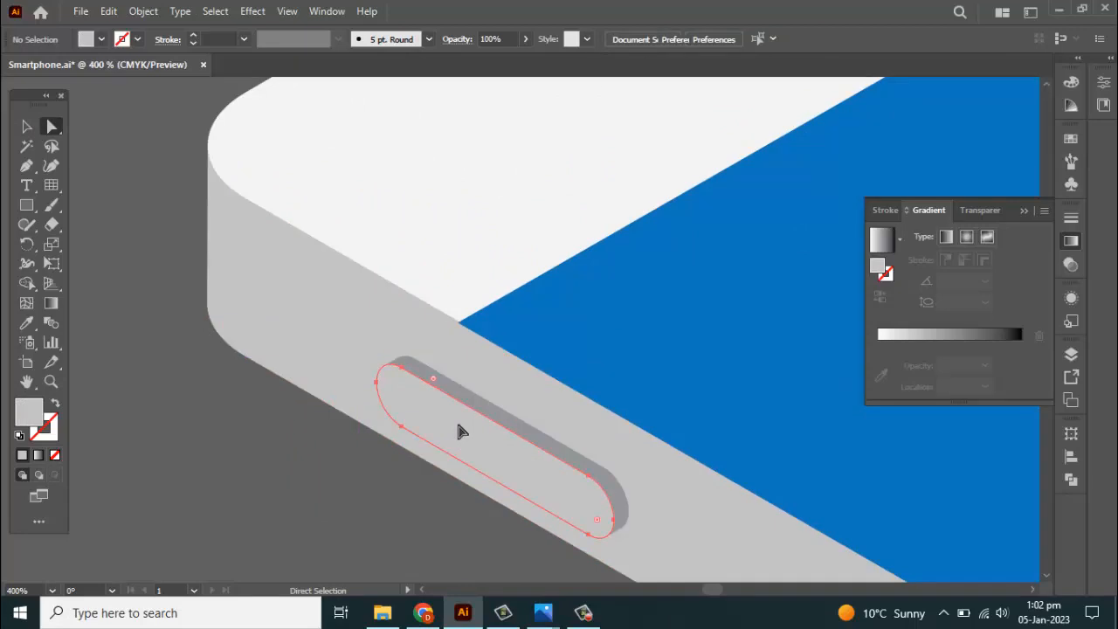
Darken the side button's front face to a medium grey with the Color Picker and deselect it
{"action": "left_click", "coordinate": [451, 424]}
{"action": "double_click", "coordinate": [27, 417]}
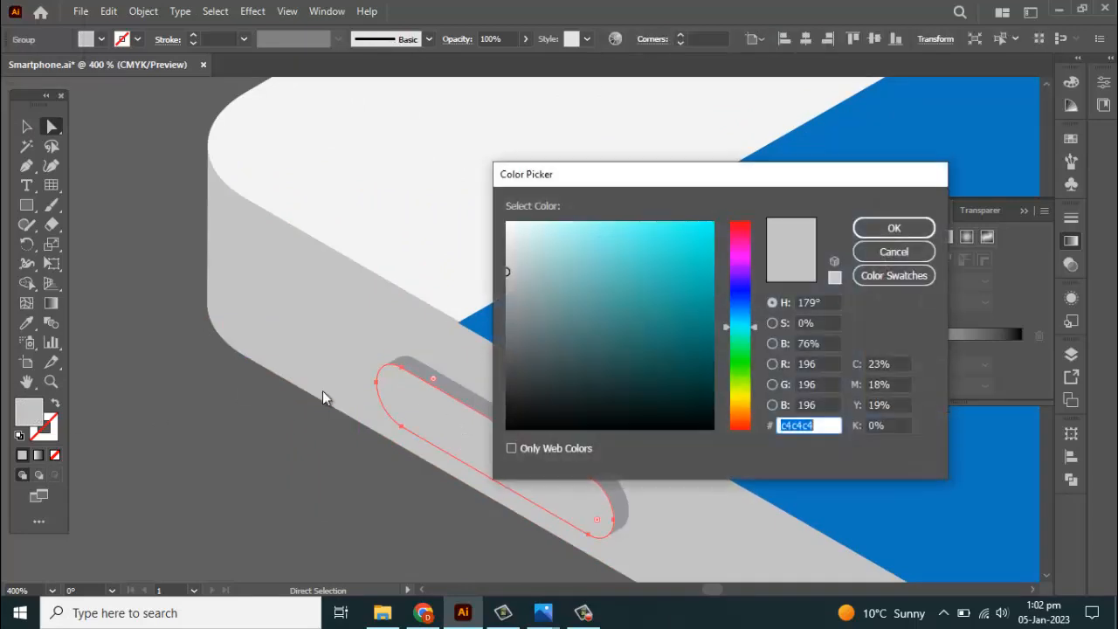
{"action": "left_click_drag", "start_coordinate": [507, 273], "coordinate": [506, 293]}
{"action": "left_click", "coordinate": [893, 228]}
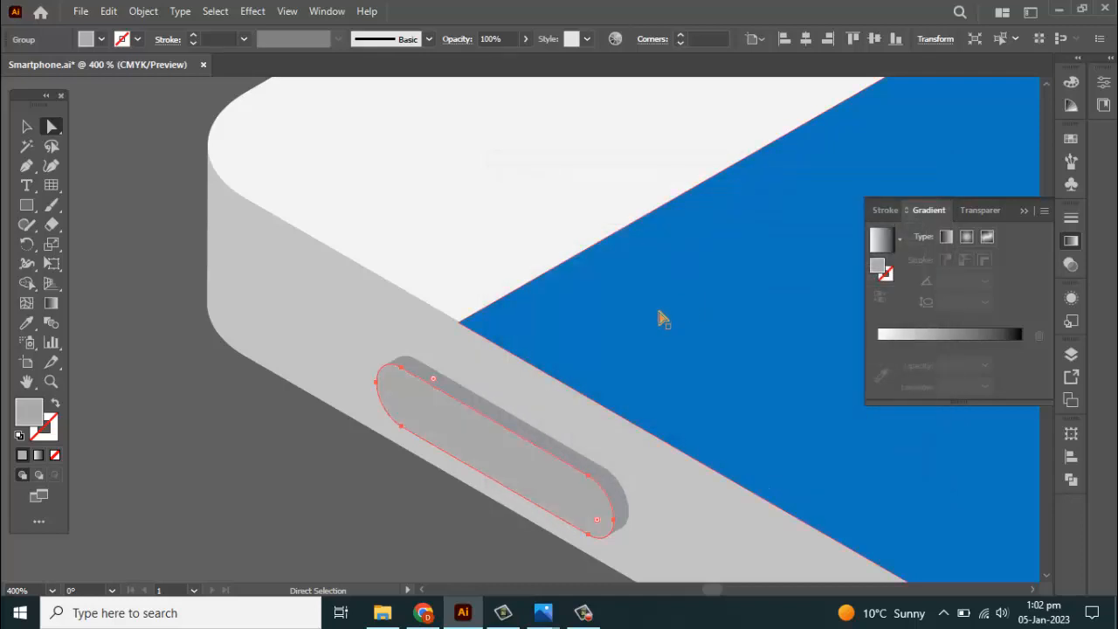
{"action": "left_click", "coordinate": [254, 459]}
Scale the side button down proportionally about its centre and move it up to the upper edge of the phone's long side
{"action": "left_click_drag", "start_coordinate": [210, 463], "coordinate": [242, 324]}
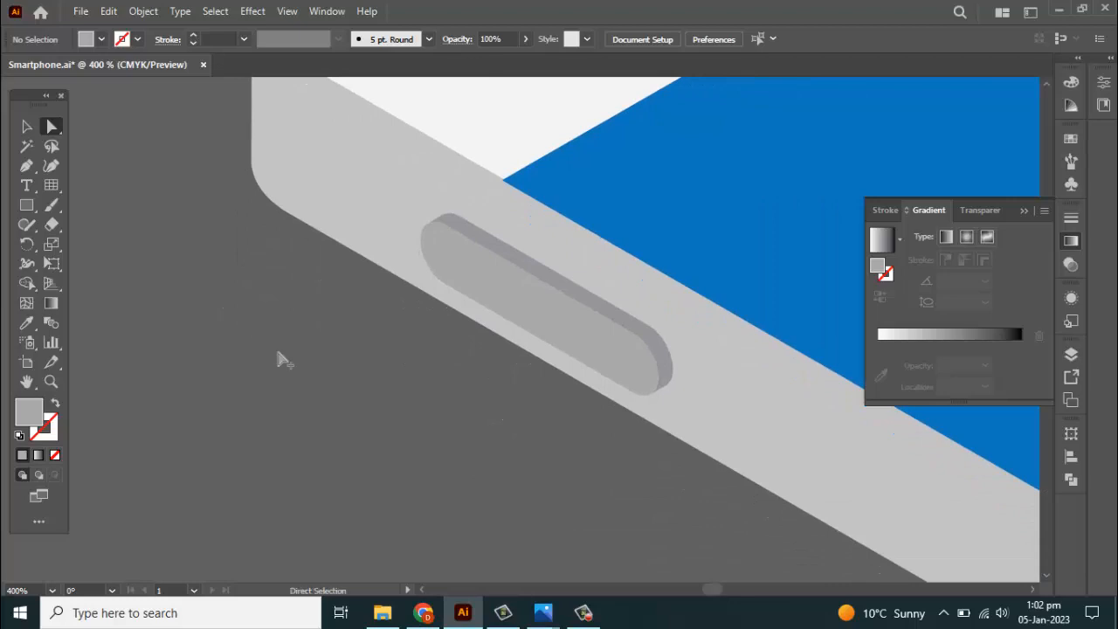
{"action": "scroll", "coordinate": [278, 354], "scroll_direction": "down", "scroll_amount": 4}
{"action": "scroll", "coordinate": [332, 351], "scroll_direction": "up", "scroll_amount": 4}
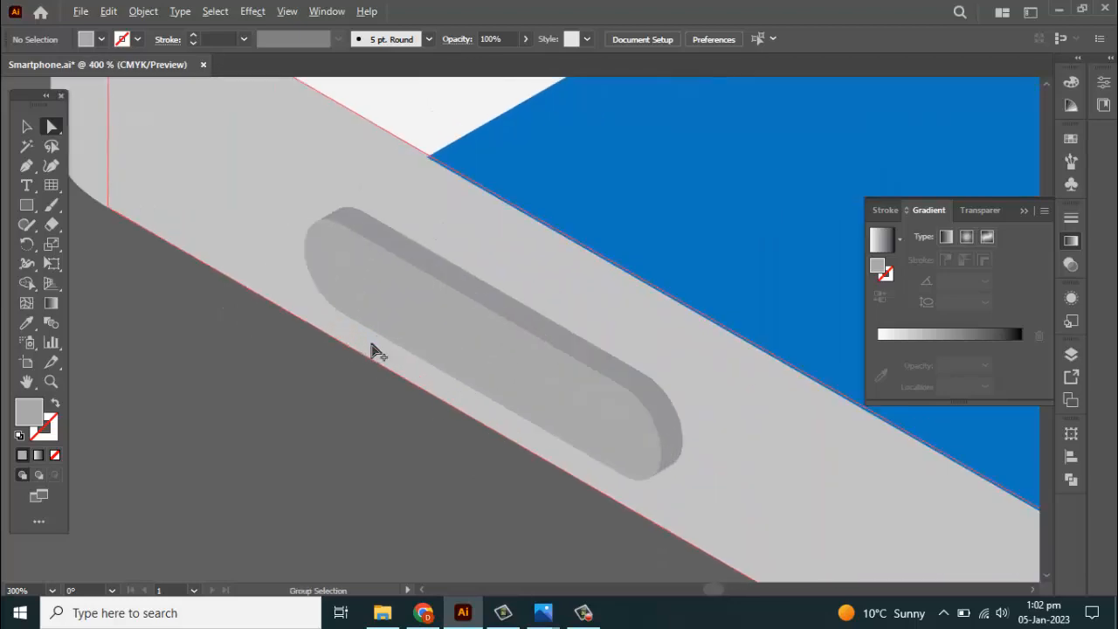
{"action": "key", "text": "v"}
{"action": "left_click", "coordinate": [457, 339]}
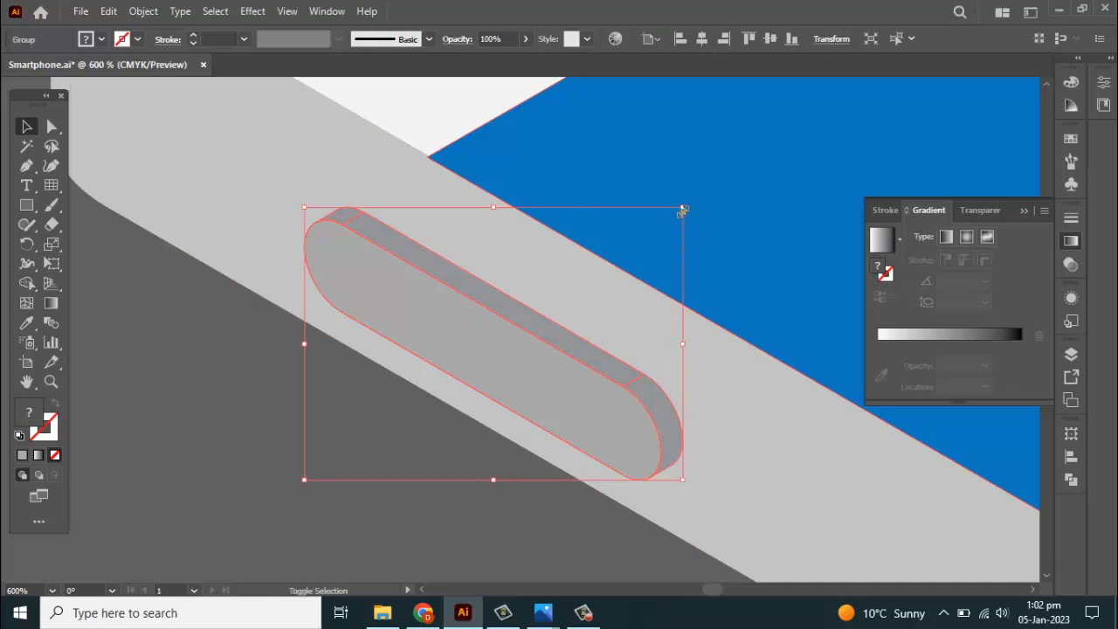
{"action": "left_click_drag", "start_coordinate": [682, 210], "coordinate": [668, 238]}
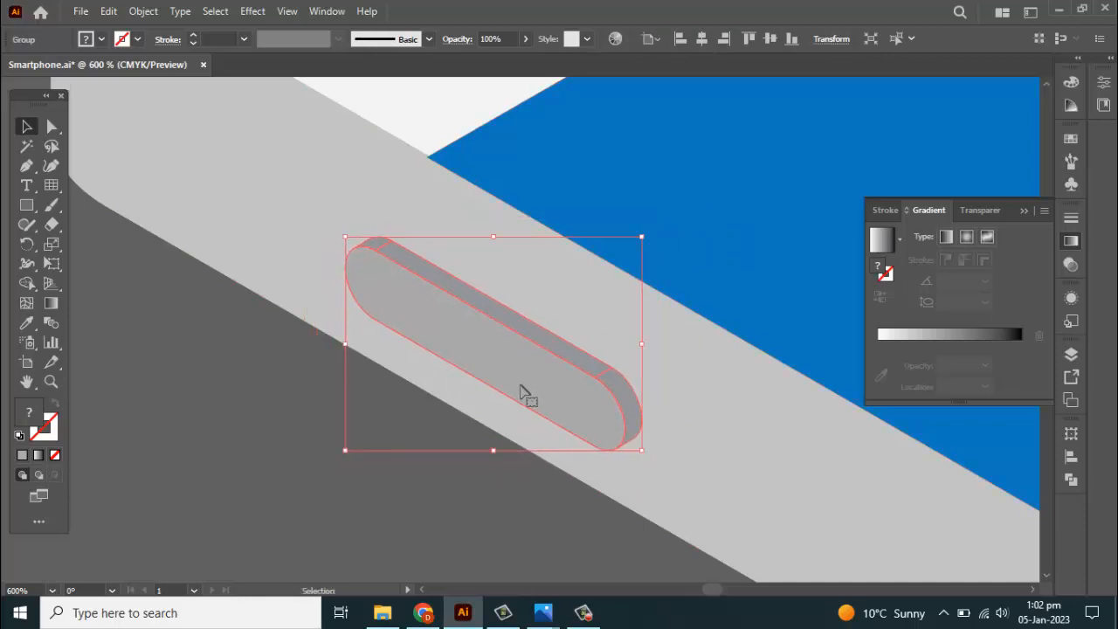
{"action": "left_click_drag", "start_coordinate": [524, 392], "coordinate": [552, 306]}
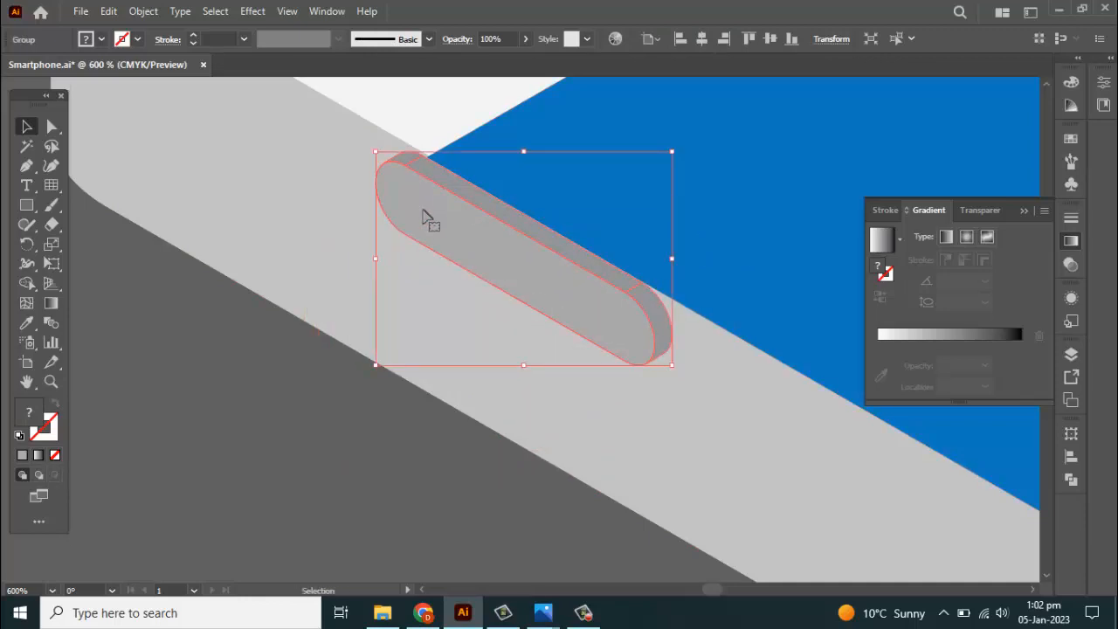
Duplicate the side button further along the phone's long side, and move both buttons straight down to the middle of the side's thickness
{"action": "left_click_drag", "start_coordinate": [428, 219], "coordinate": [777, 399]}
{"action": "scroll", "coordinate": [664, 393], "scroll_direction": "down", "scroll_amount": 2}
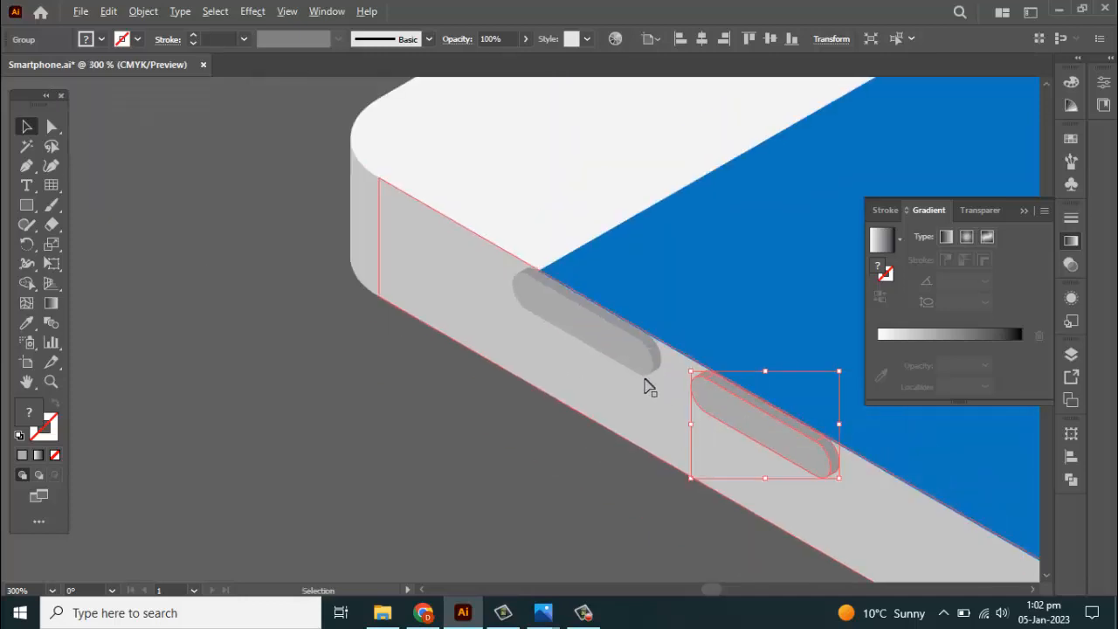
{"action": "scroll", "coordinate": [779, 503], "scroll_direction": "up", "scroll_amount": 1}
{"action": "left_click", "coordinate": [601, 320], "text": "shift"}
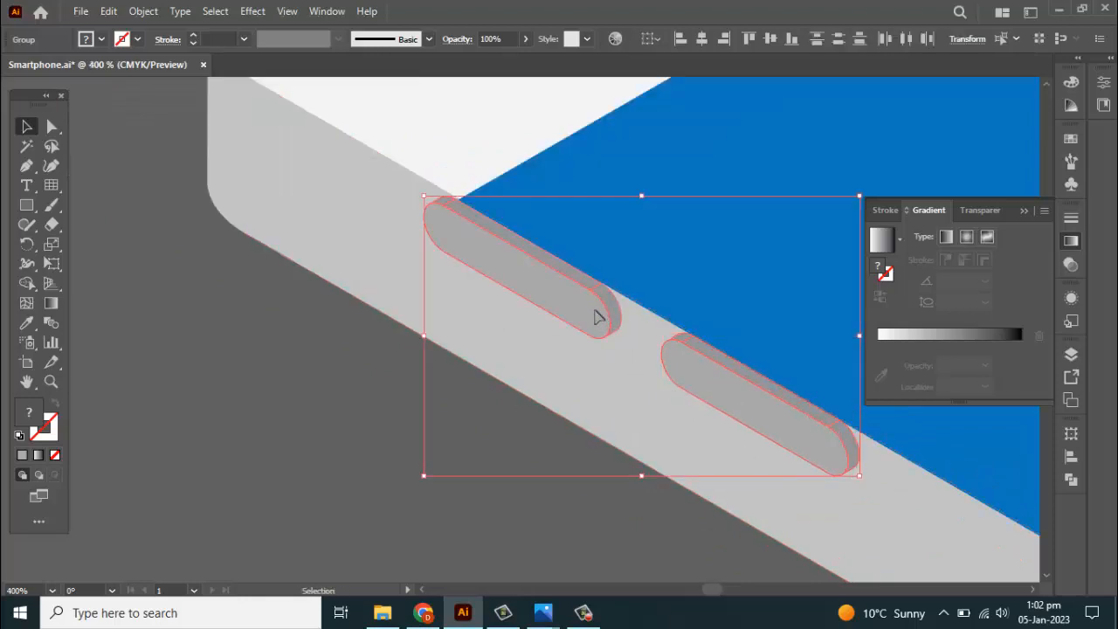
{"action": "left_click_drag", "start_coordinate": [599, 314], "coordinate": [589, 370]}
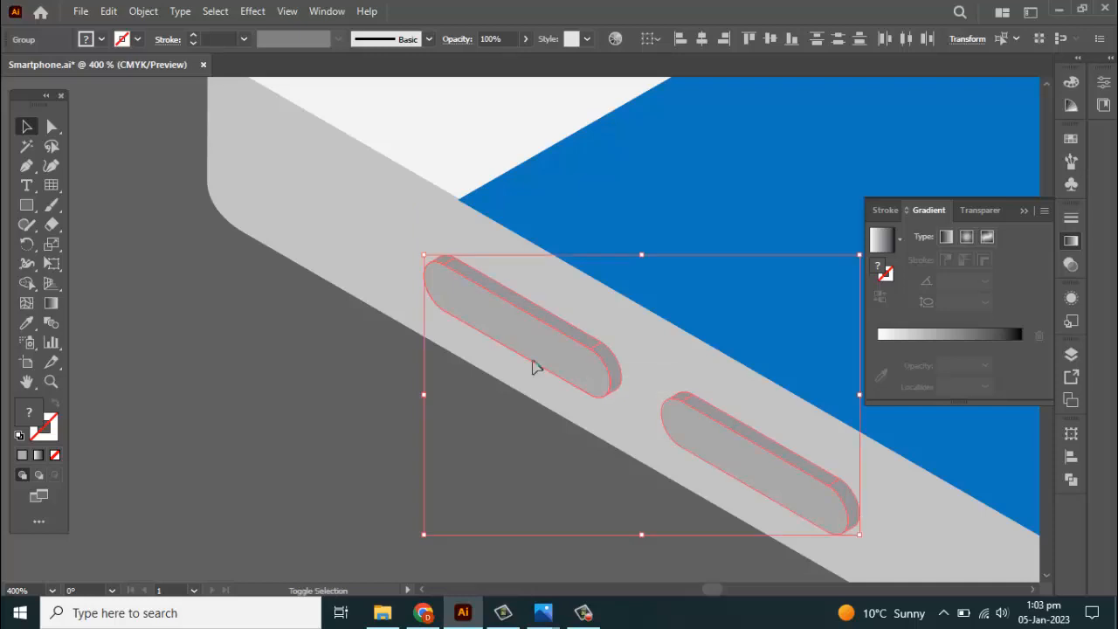
{"action": "scroll", "coordinate": [381, 356], "scroll_direction": "down", "scroll_amount": 4}
{"action": "scroll", "coordinate": [350, 445], "scroll_direction": "down", "scroll_amount": 2}
{"action": "left_click", "coordinate": [345, 439]}
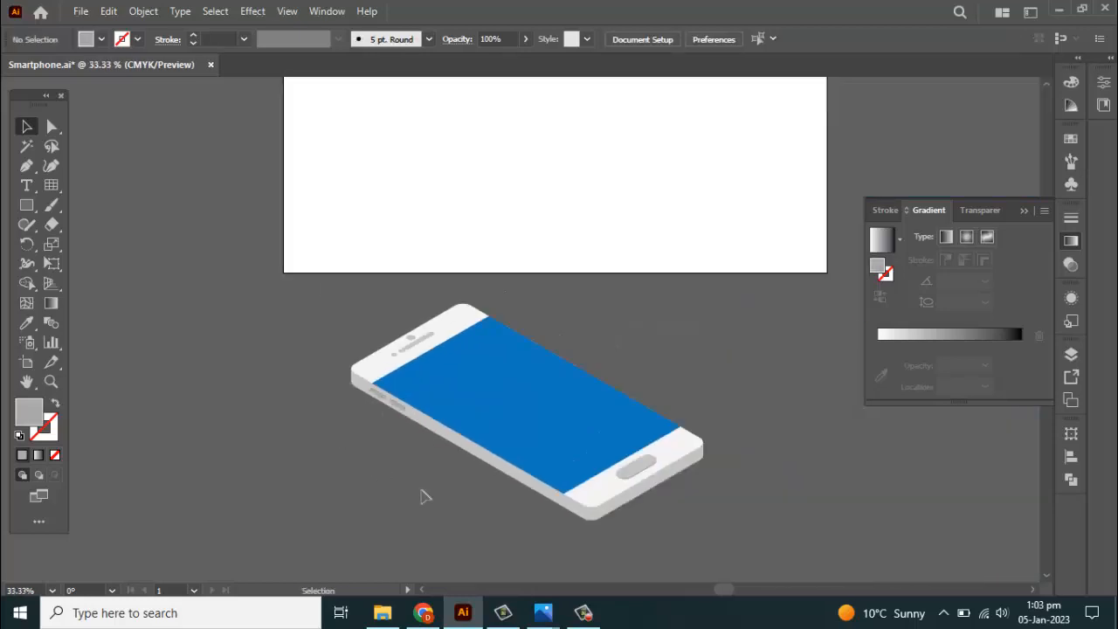
Group all the phone artwork and centre the group horizontally and vertically on the artboard
{"action": "left_click_drag", "start_coordinate": [425, 496], "coordinate": [316, 431]}
{"action": "scroll", "coordinate": [381, 464], "scroll_direction": "down", "scroll_amount": 1}
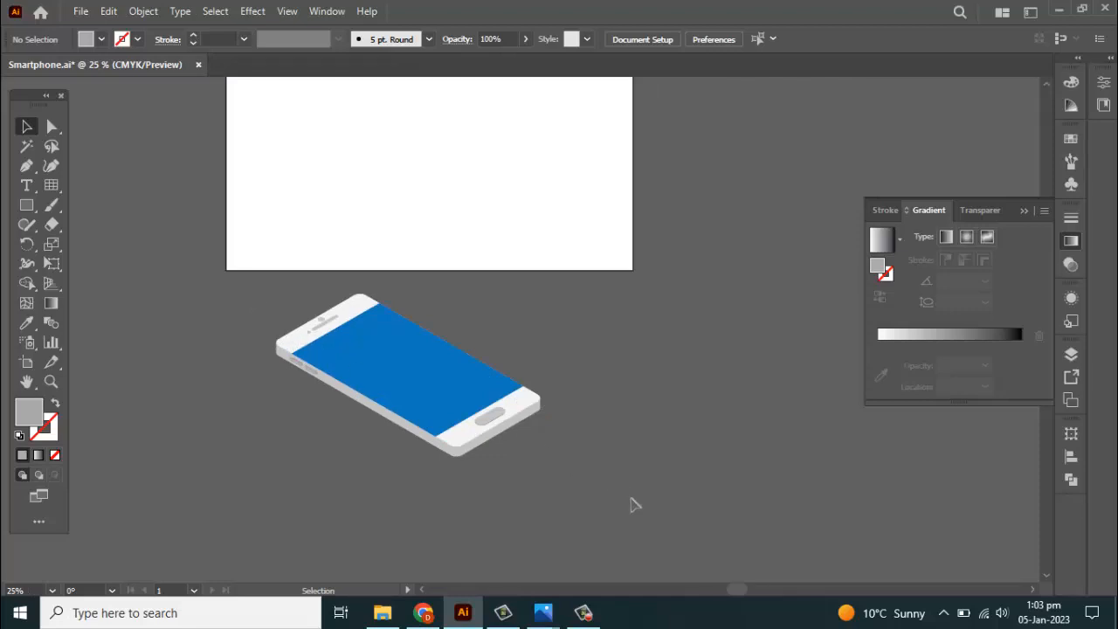
{"action": "key", "text": "ctrl+a"}
{"action": "right_click", "coordinate": [477, 480]}
{"action": "left_click", "coordinate": [527, 331]}
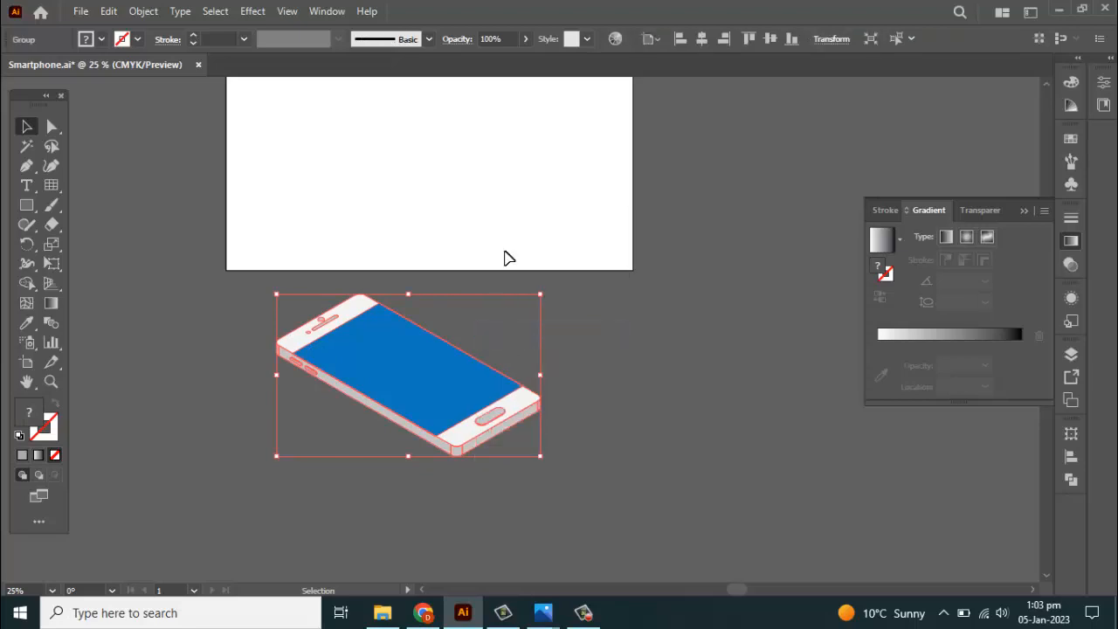
{"action": "left_click", "coordinate": [701, 39]}
{"action": "left_click", "coordinate": [770, 39]}
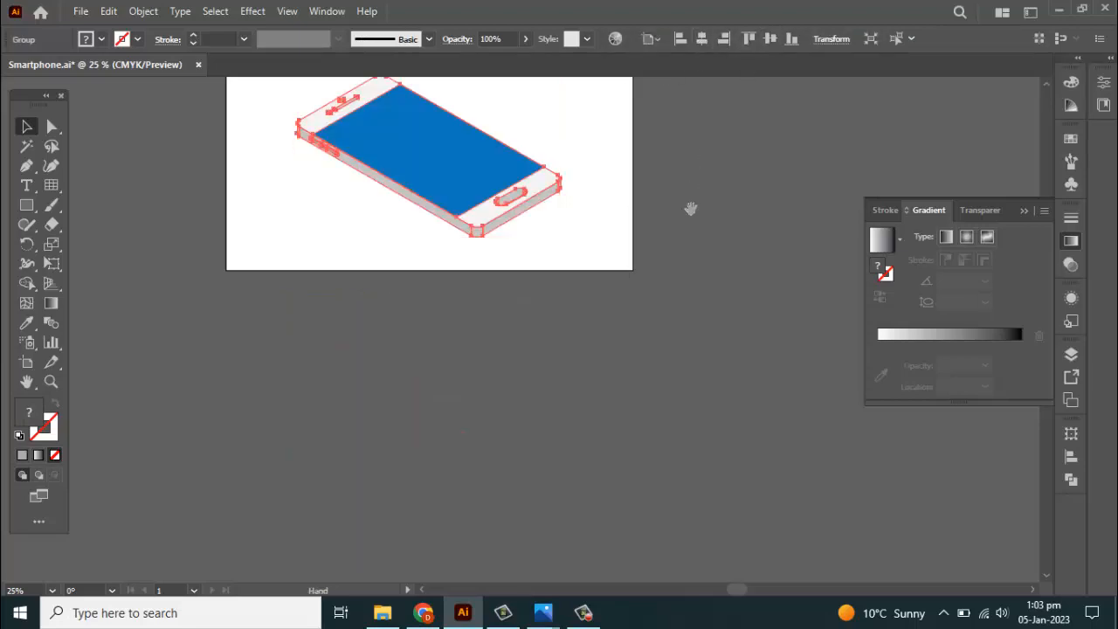
Scale the phone group up slightly and proportionally about its centre on the artboard, and deselect it
{"action": "scroll", "coordinate": [690, 207], "scroll_direction": "up", "scroll_amount": 3}
{"action": "key", "text": "ctrl+plus"}
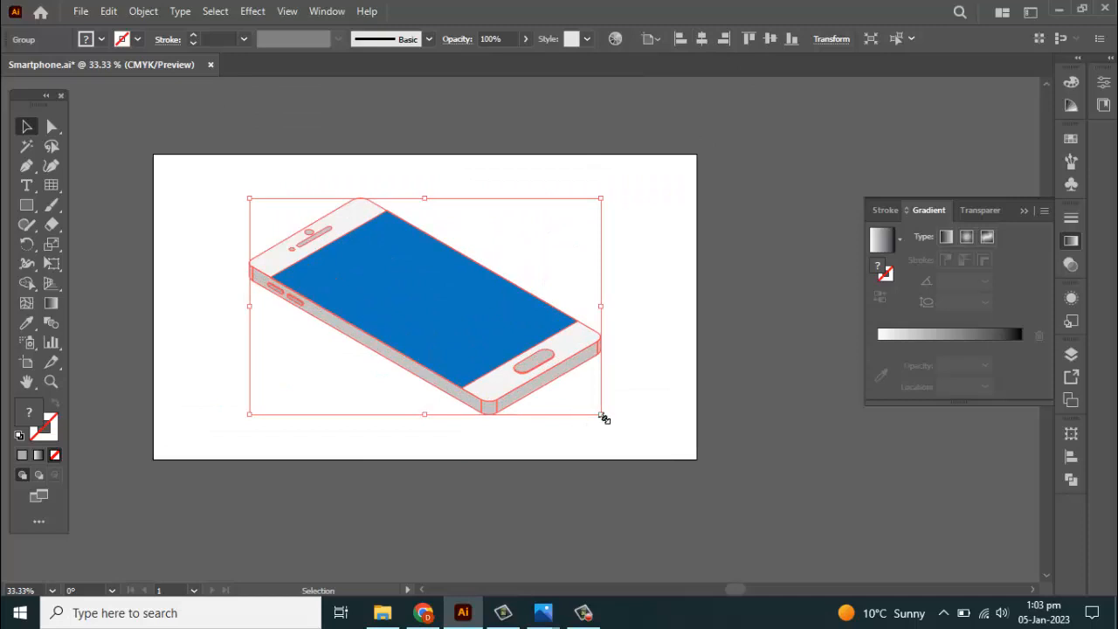
{"action": "left_click_drag", "start_coordinate": [603, 418], "coordinate": [612, 423]}
{"action": "left_click", "coordinate": [648, 376]}
{"action": "scroll", "coordinate": [404, 300], "scroll_direction": "up", "scroll_amount": 1}
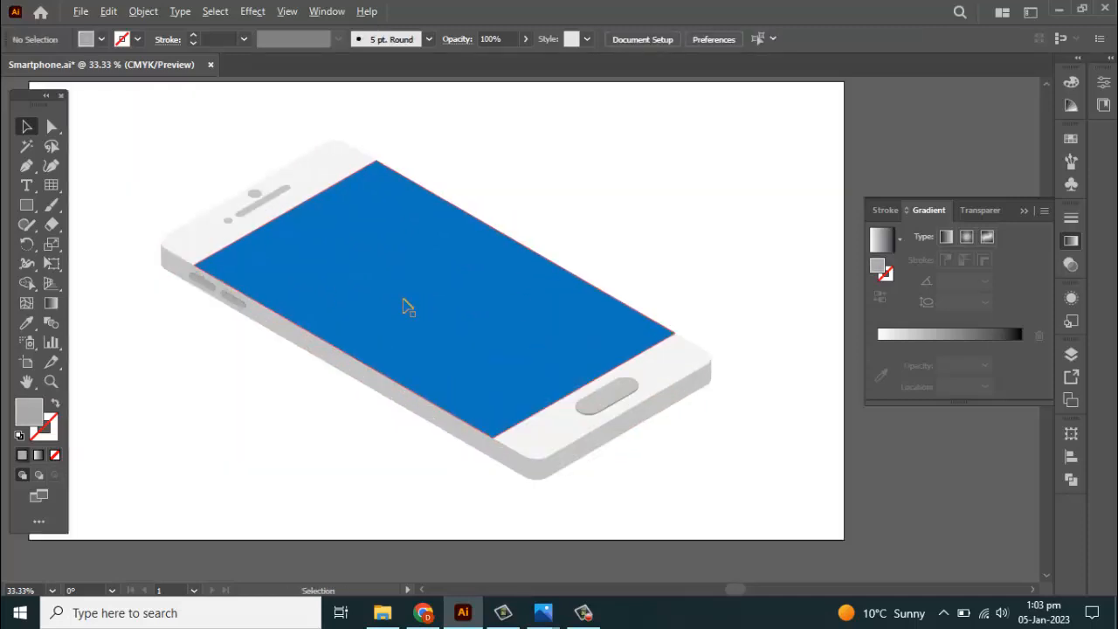